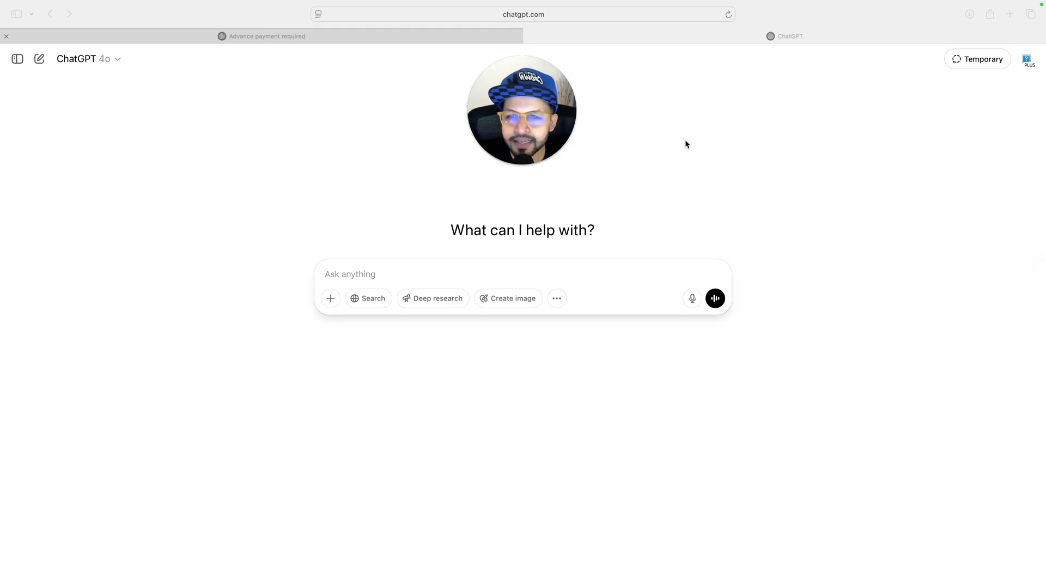
Generate a super realistic image of a giant burger on a wooden board on the beach with tiny people watching from below, and download it.
click(522, 299)
click(516, 300)
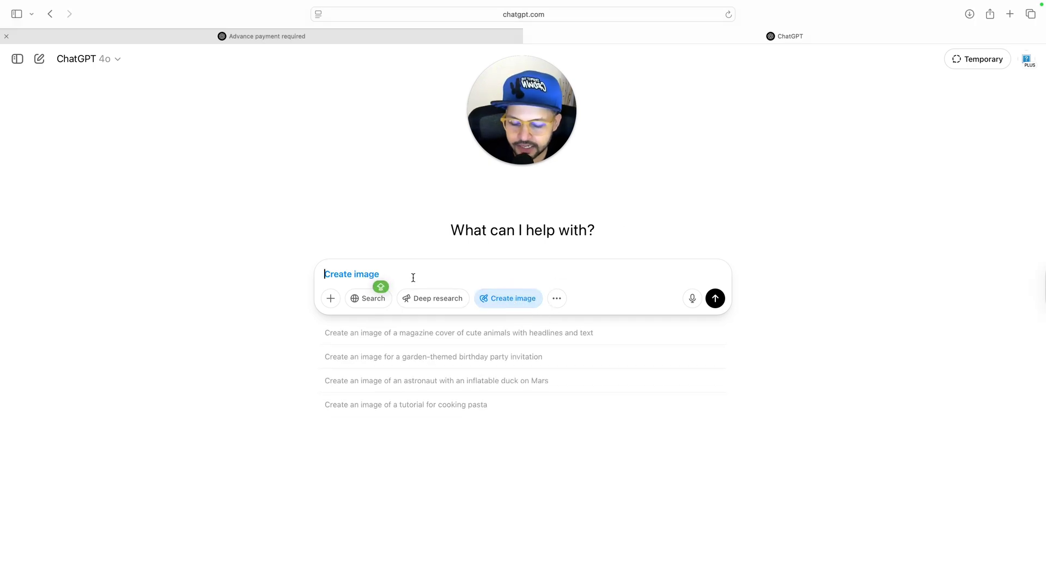
text(A giant burger lying on a wooden board on the beach, tiny people around watching from below, make it super realistic)
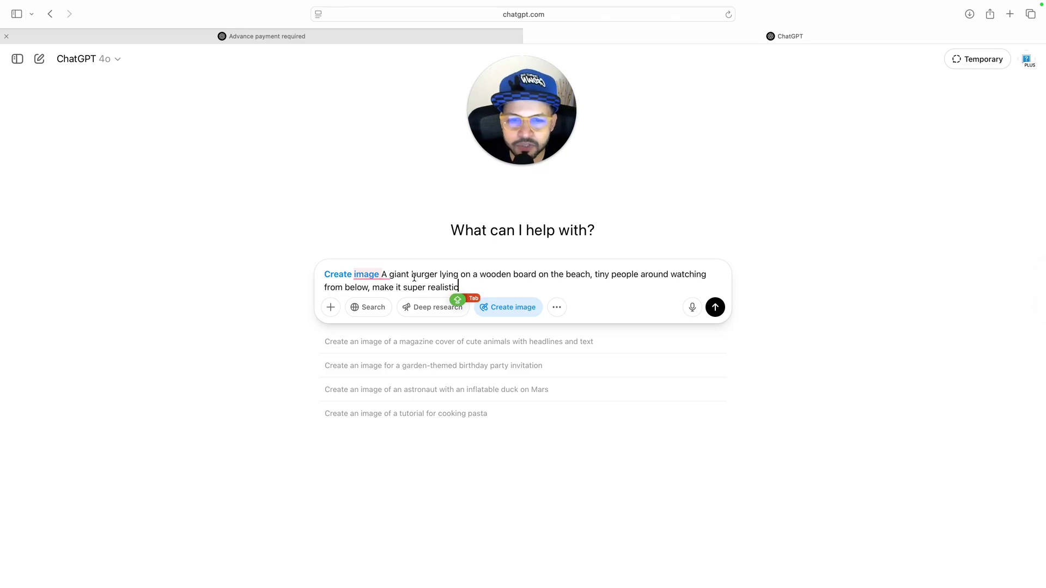
click(715, 308)
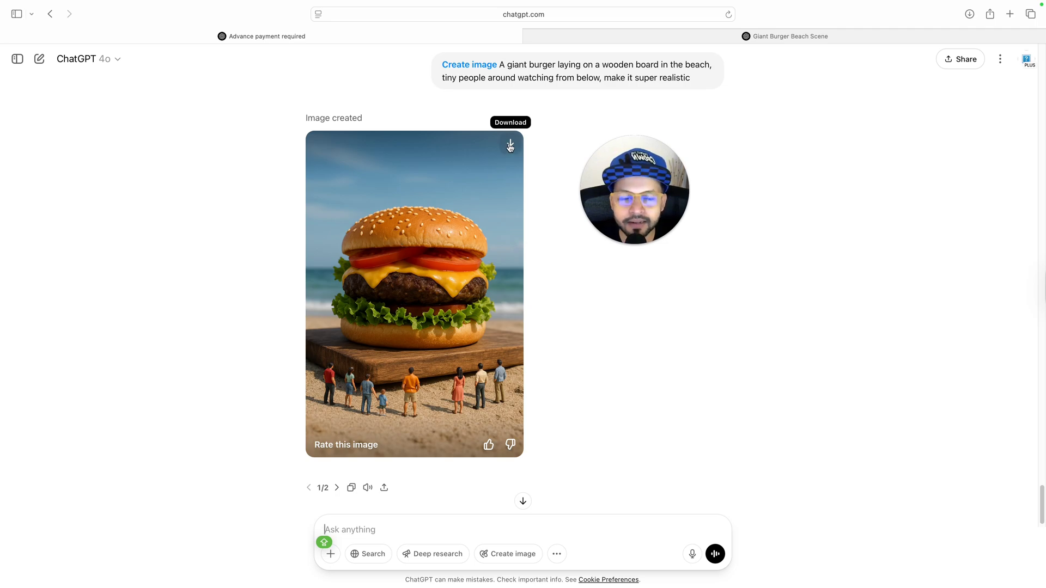
click(510, 145)
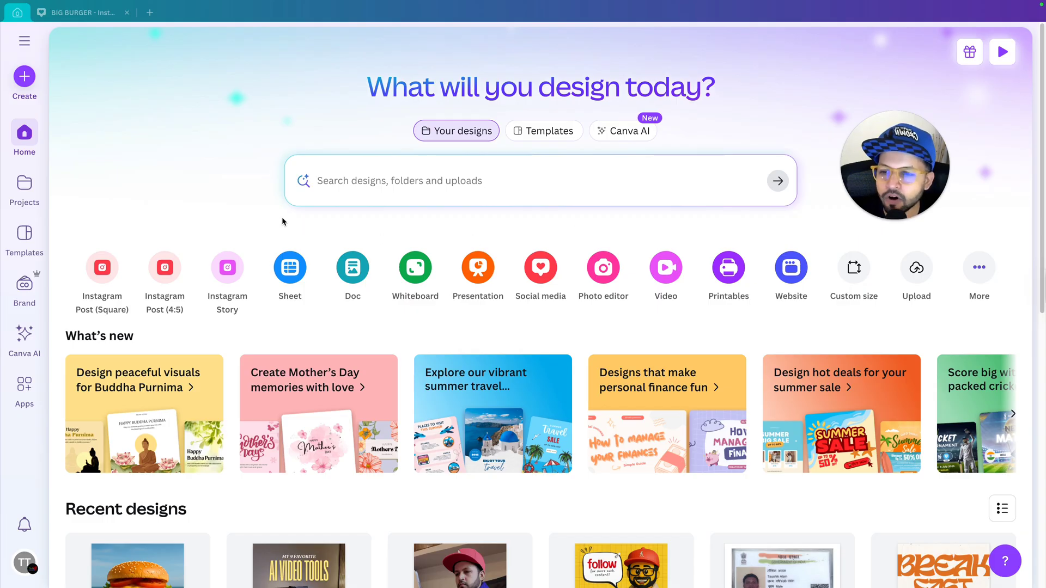
In Canva, create a blank Instagram Post (4:5) design and place the uploaded burger image on its page.
click(163, 272)
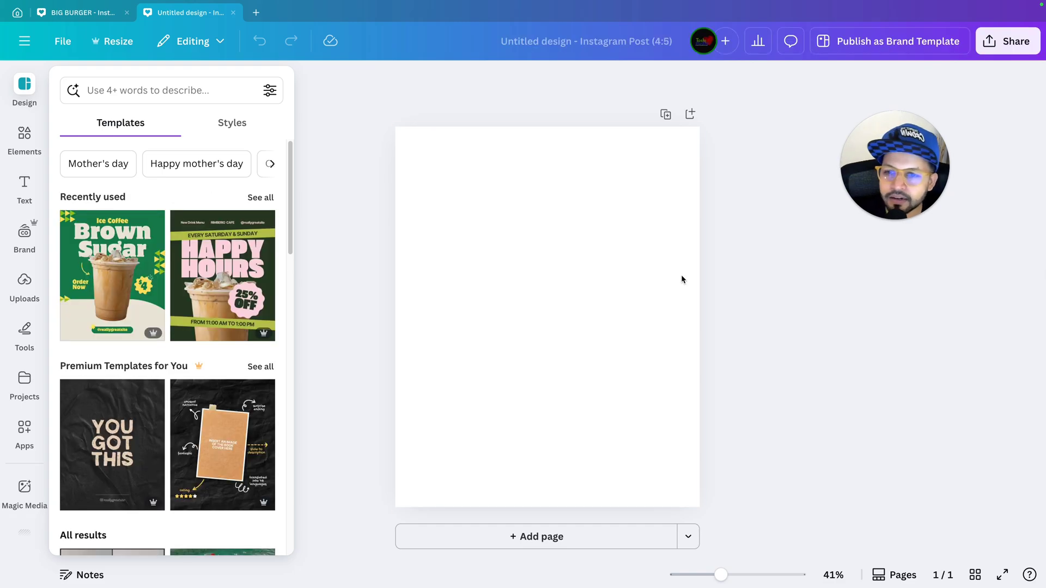
click(25, 139)
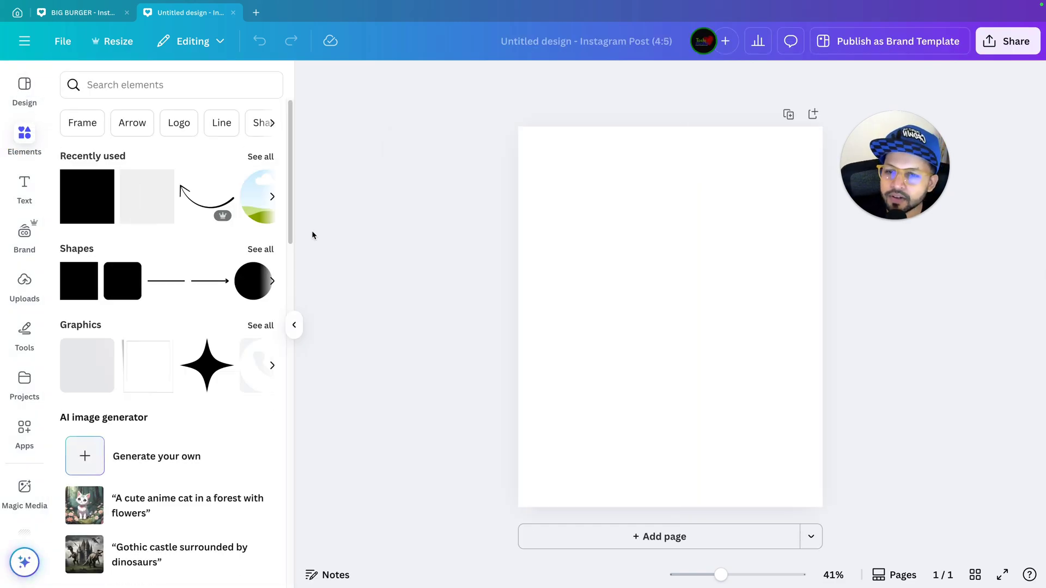
click(25, 281)
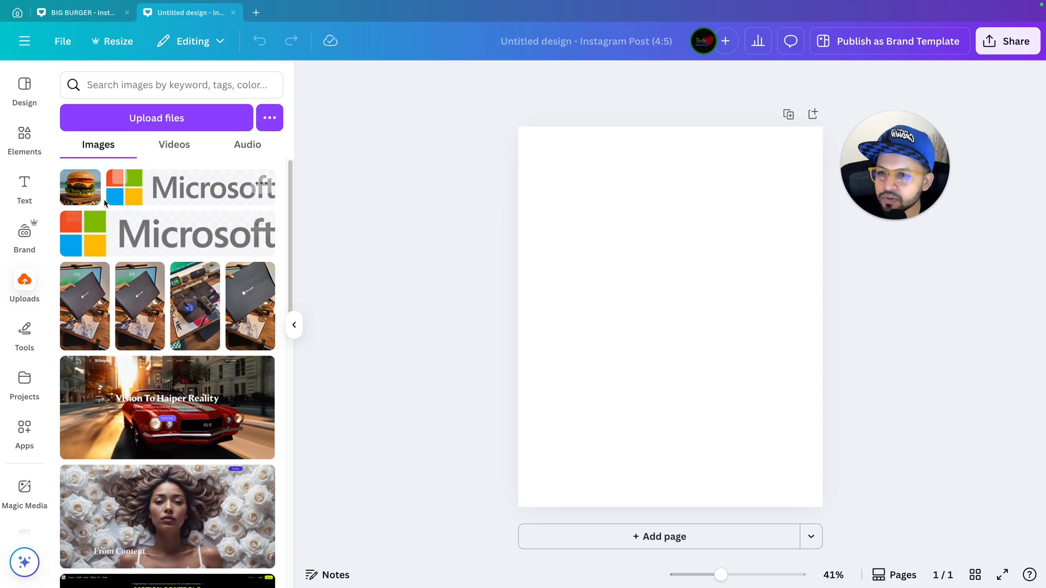
click(87, 196)
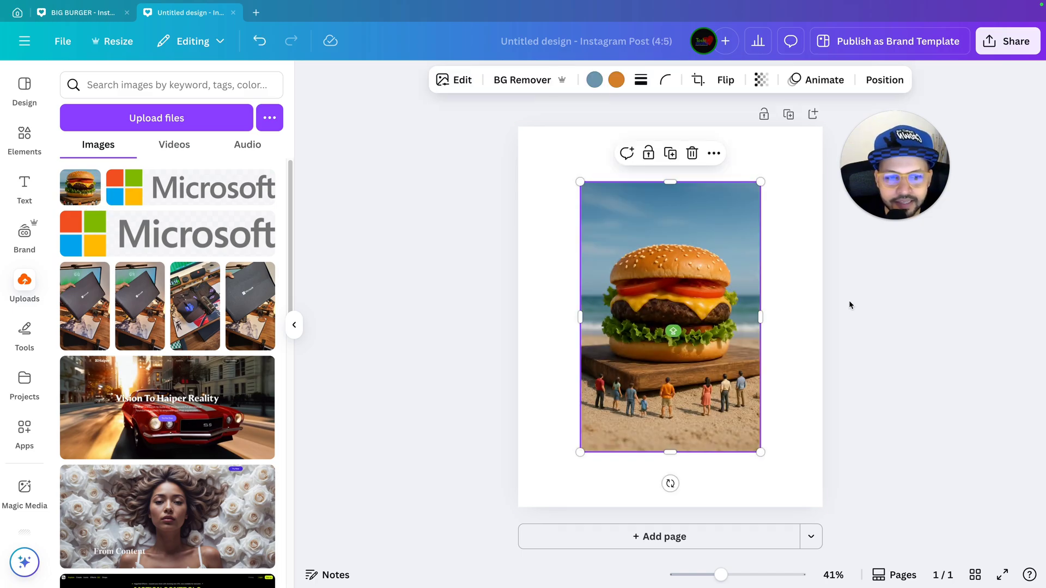
Enlarge the burger image until it covers the whole page.
scroll(729, 288, up, 1)
drag(726, 288, 665, 231)
drag(699, 400, 887, 547)
click(869, 396)
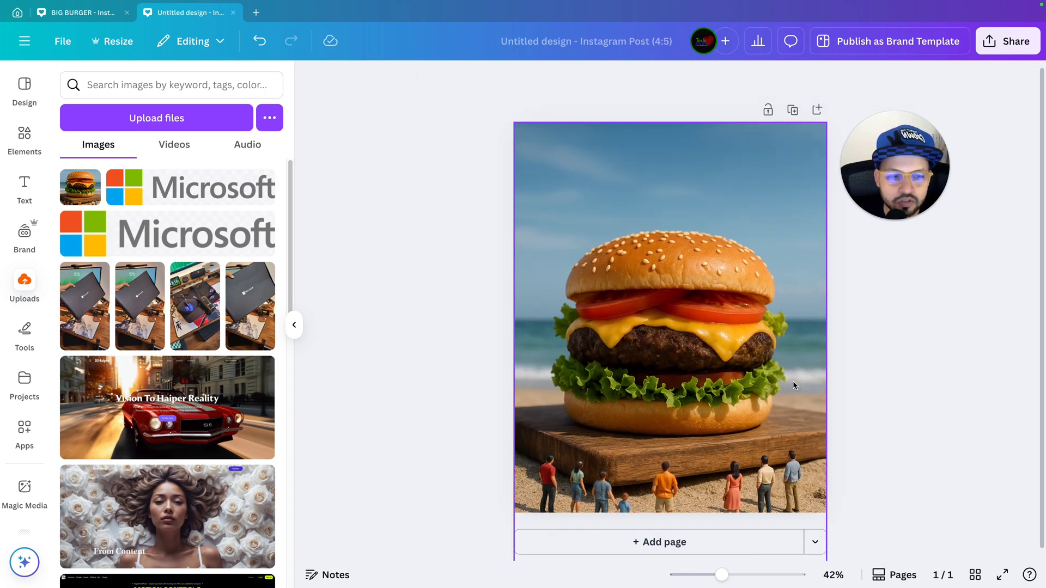
Shift the burger image upward so the tiny people and the sand below them fit inside the page.
scroll(790, 402, down, 1)
double_click(666, 475)
click(663, 472)
click(856, 423)
click(746, 426)
drag(745, 426, 742, 382)
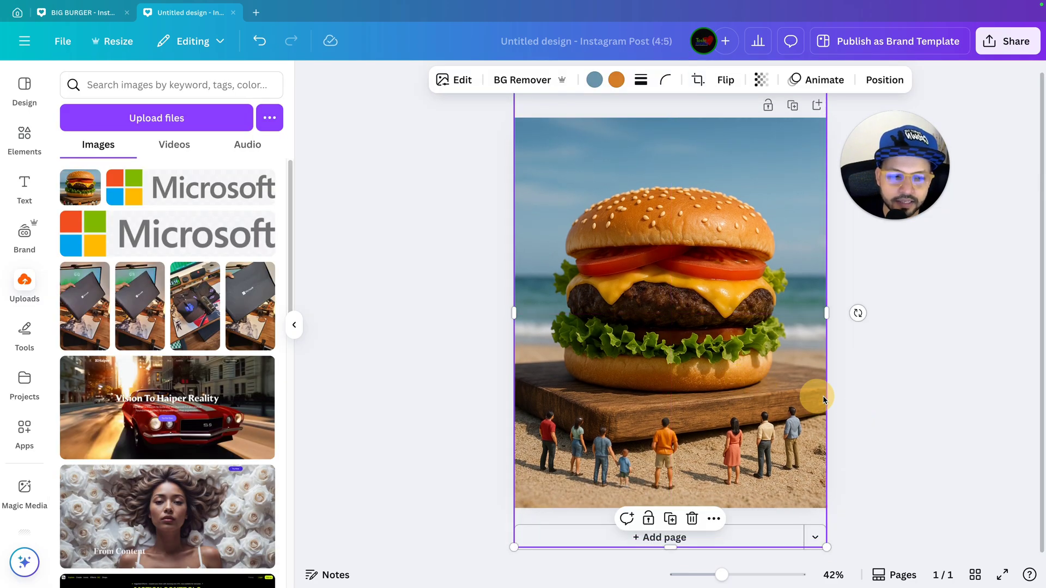
click(892, 404)
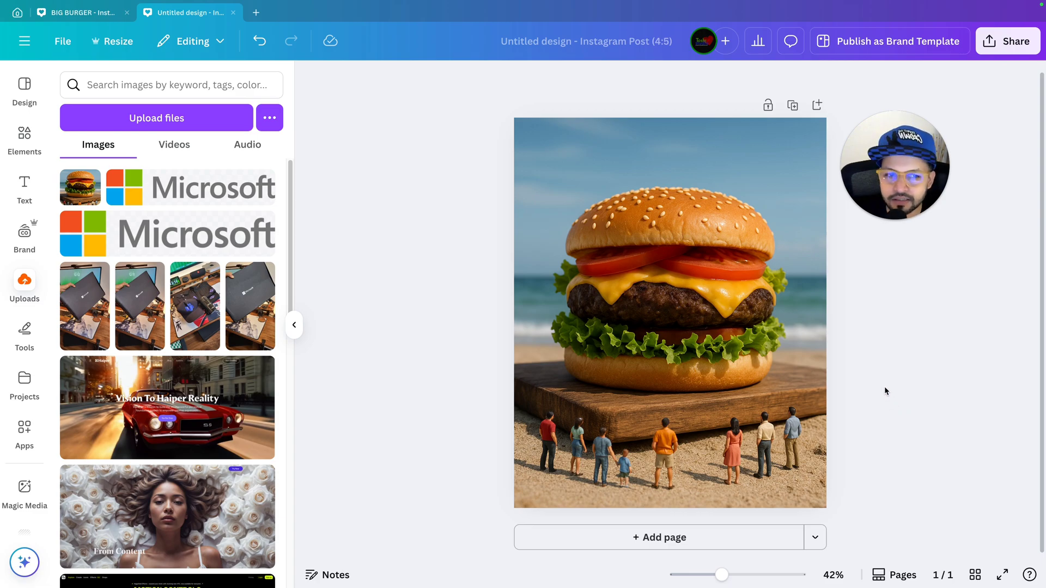
Duplicate the burger image, remove the copy's background and align the cutout exactly over the original.
click(765, 347)
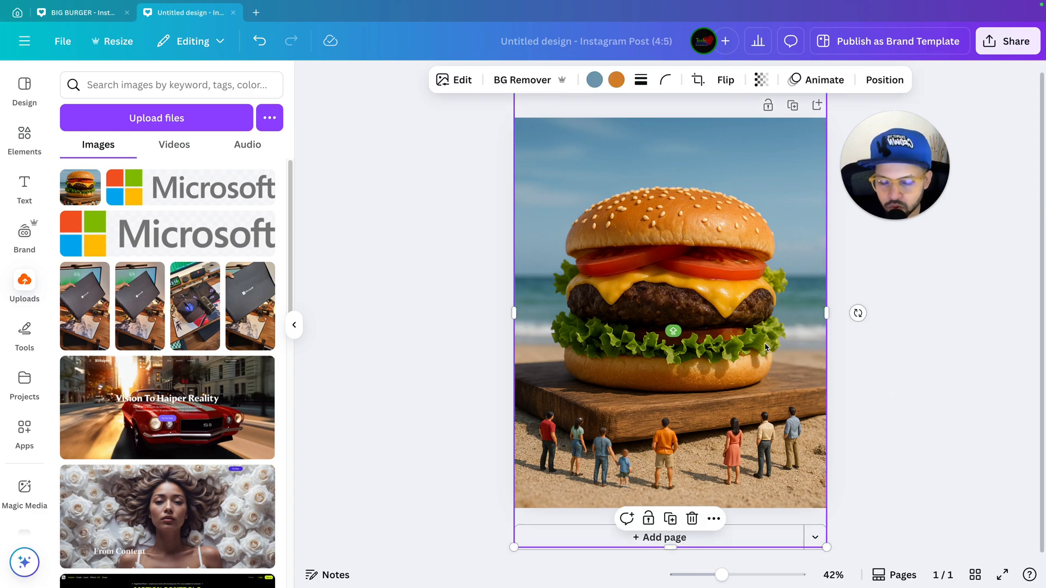
drag(766, 347, 752, 322)
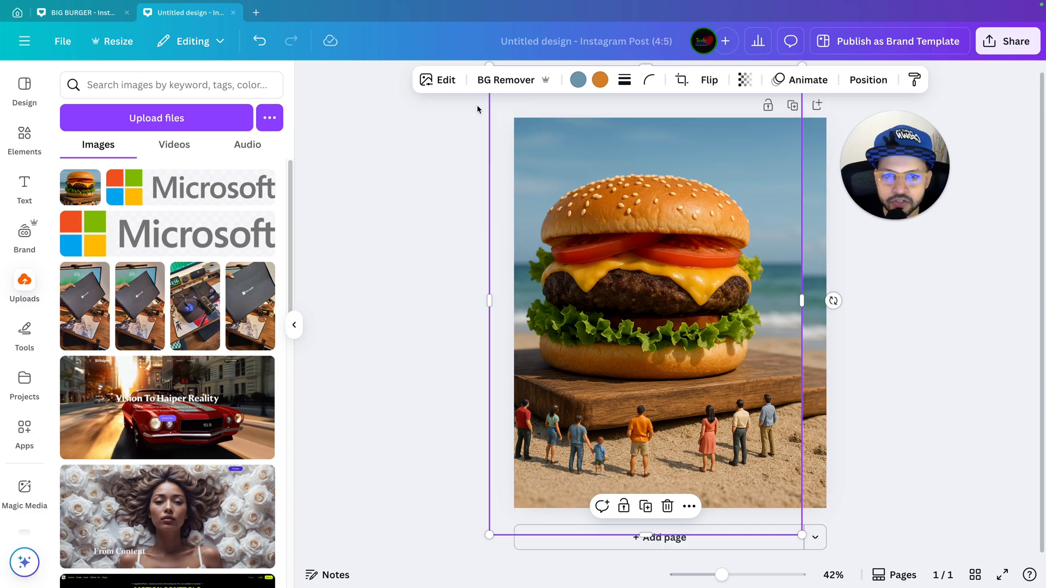
click(494, 82)
mouse_move(668, 344)
mouse_down()
mouse_move(714, 394)
mouse_move(730, 376)
mouse_move(667, 334)
mouse_move(690, 327)
mouse_move(688, 340)
mouse_up()
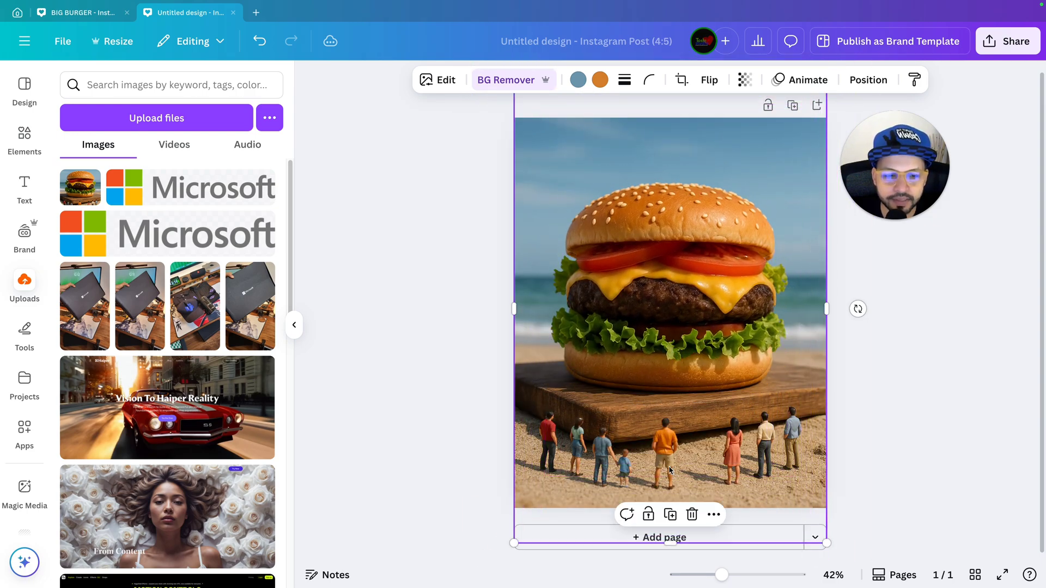
Crop the burger cutout from above and below to a tighter frame and keep it aligned with the burger in the background image.
drag(668, 545, 669, 402)
scroll(684, 164, up, 1)
drag(686, 184, 687, 226)
drag(667, 123, 670, 216)
drag(670, 323, 671, 284)
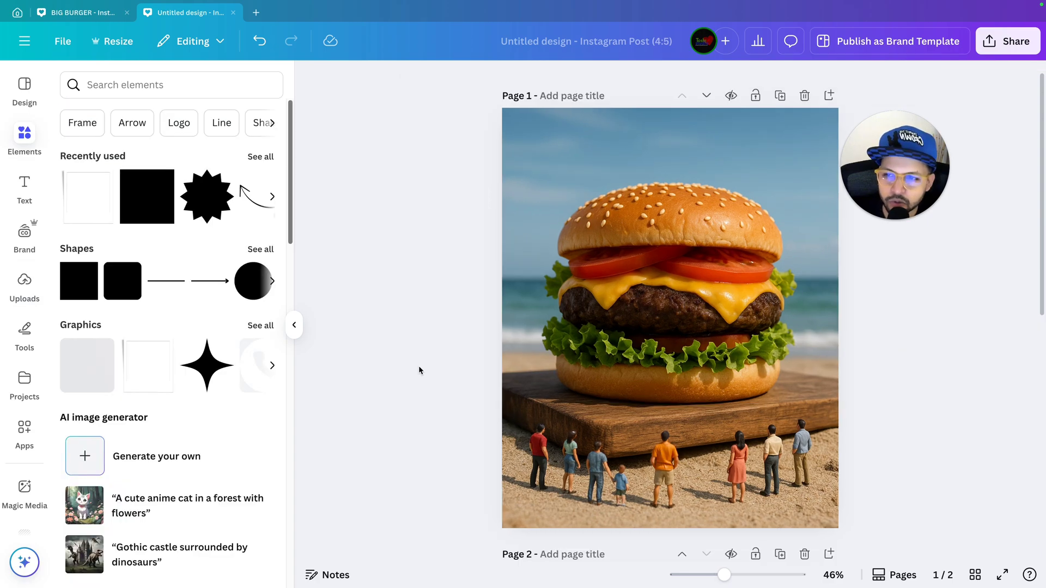
Add a heading text to the page and set its font to Extenda 80 Peta.
click(24, 188)
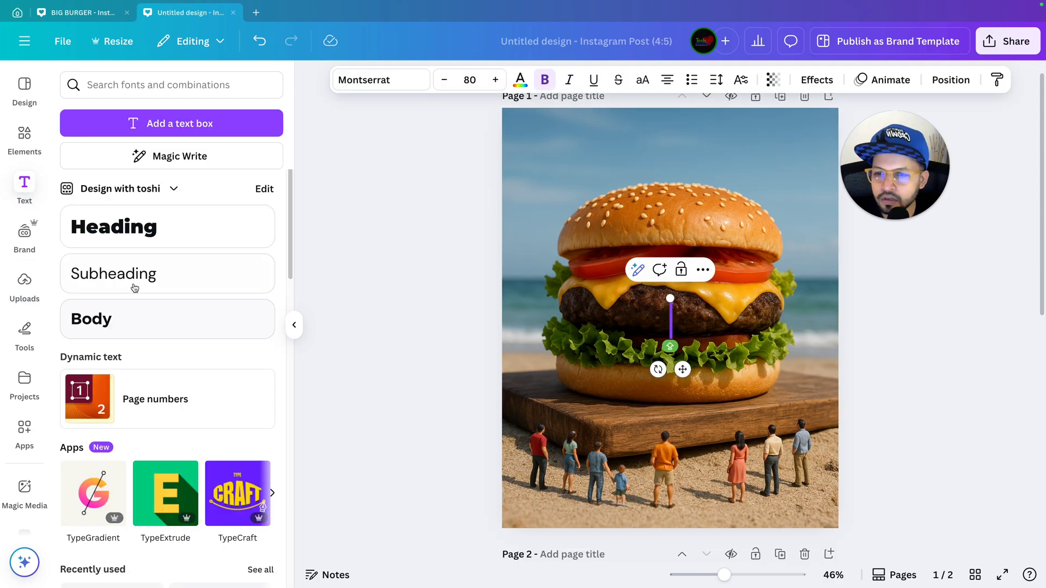
click(152, 241)
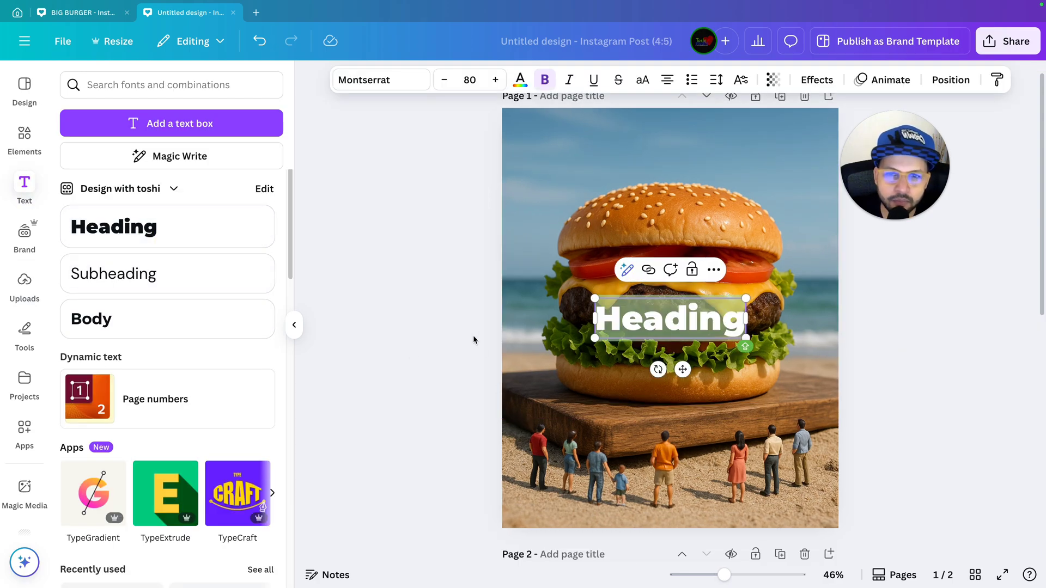
click(401, 87)
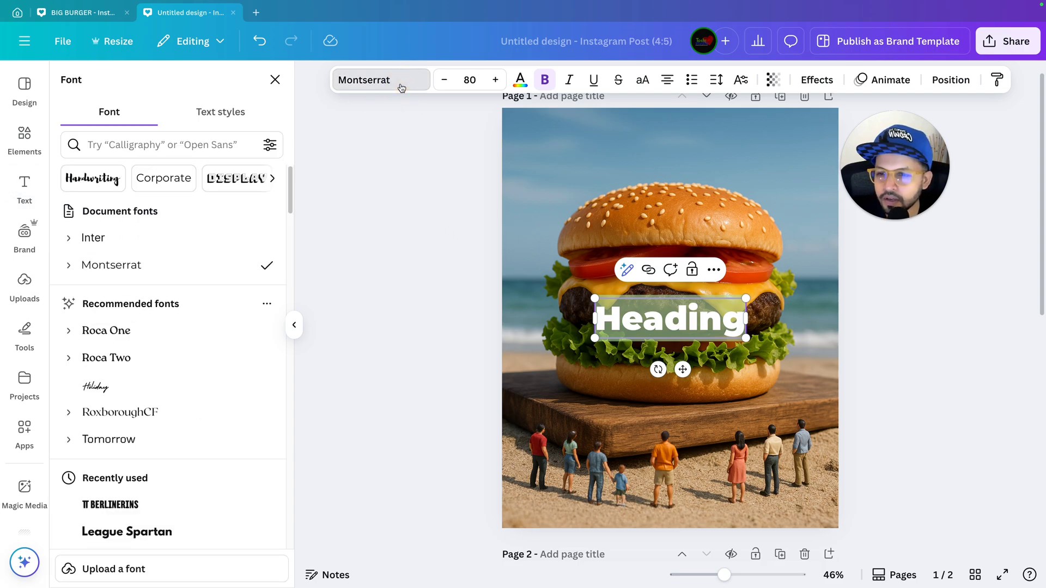
click(202, 146)
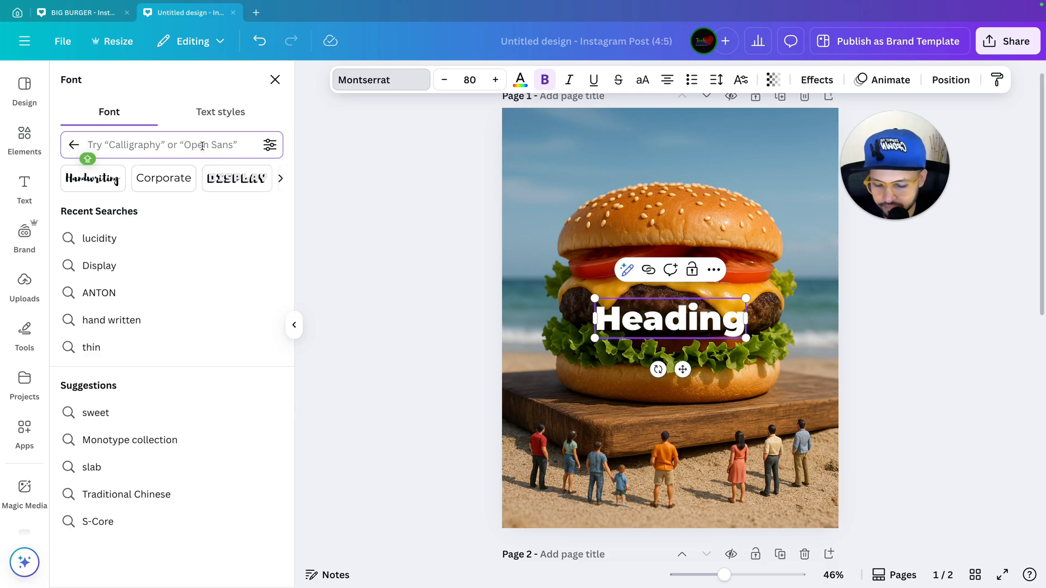
text(EXTENDA 80 PETA)
click(158, 213)
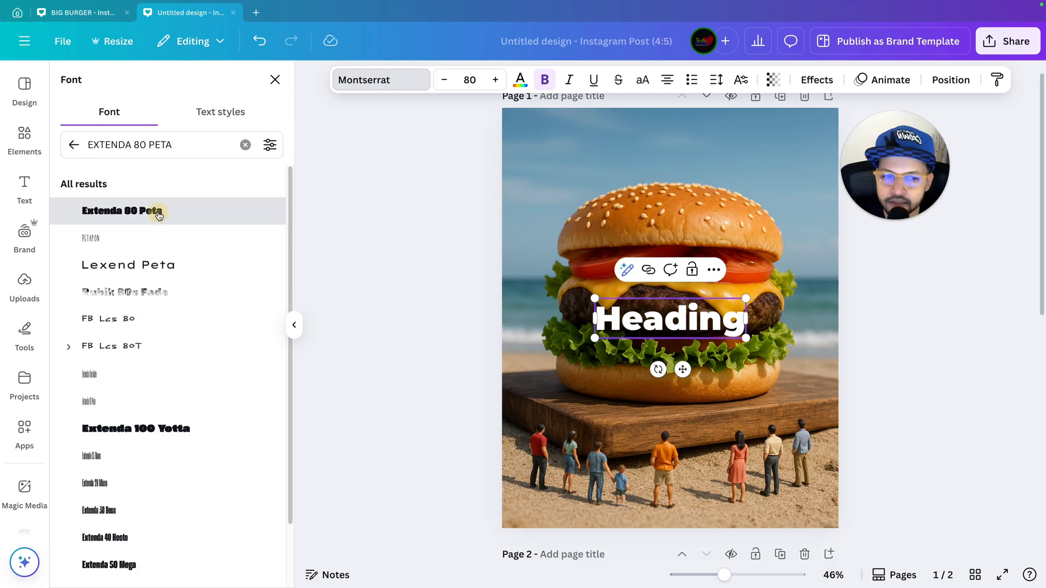
click(418, 313)
Move the heading up to the top of the burger and replace its text with BURGER.
drag(721, 316, 665, 188)
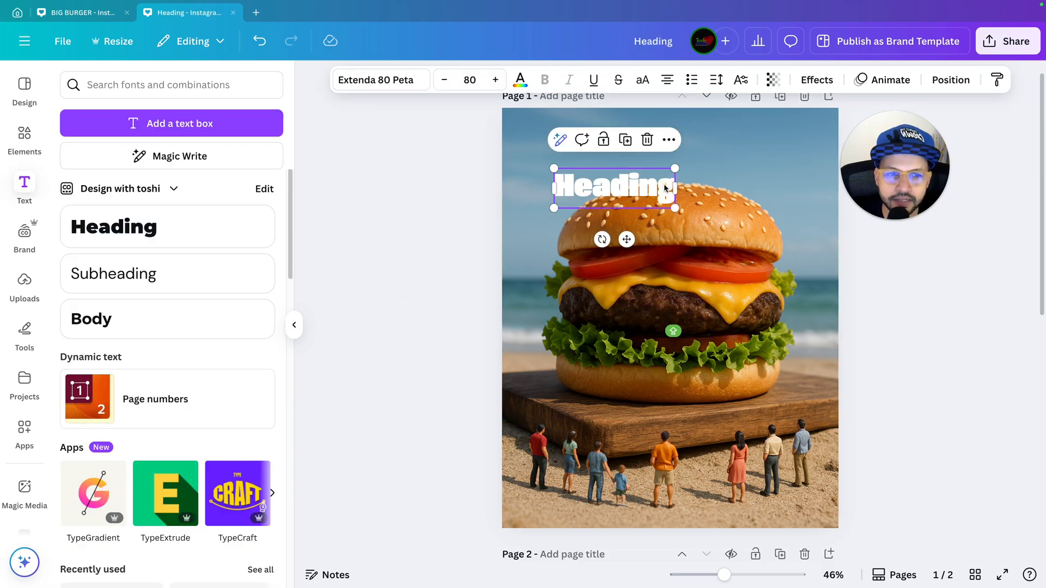
double_click(665, 188)
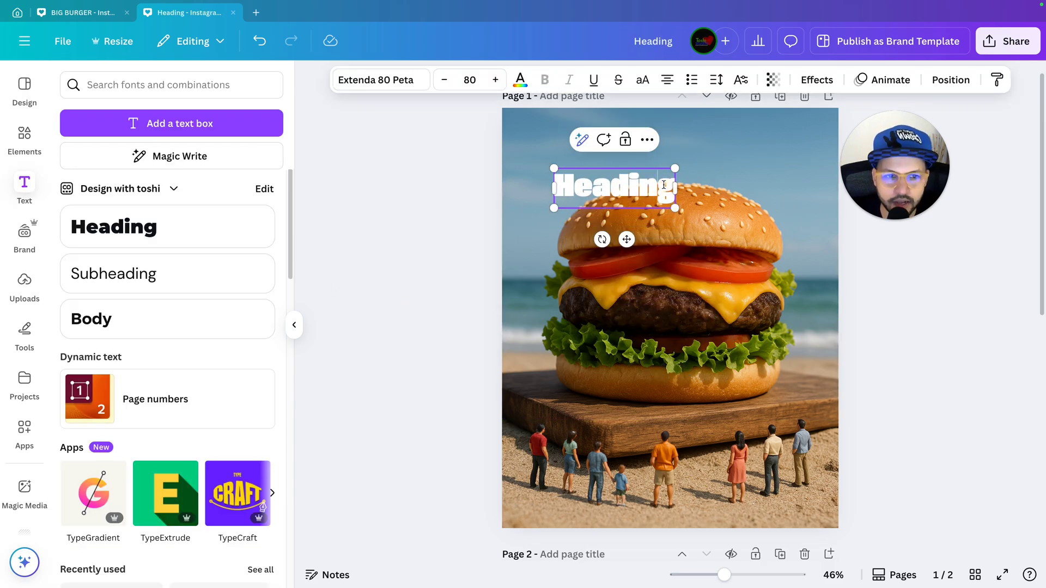
key(BackSpace)
text(BURGER)
key(Escape)
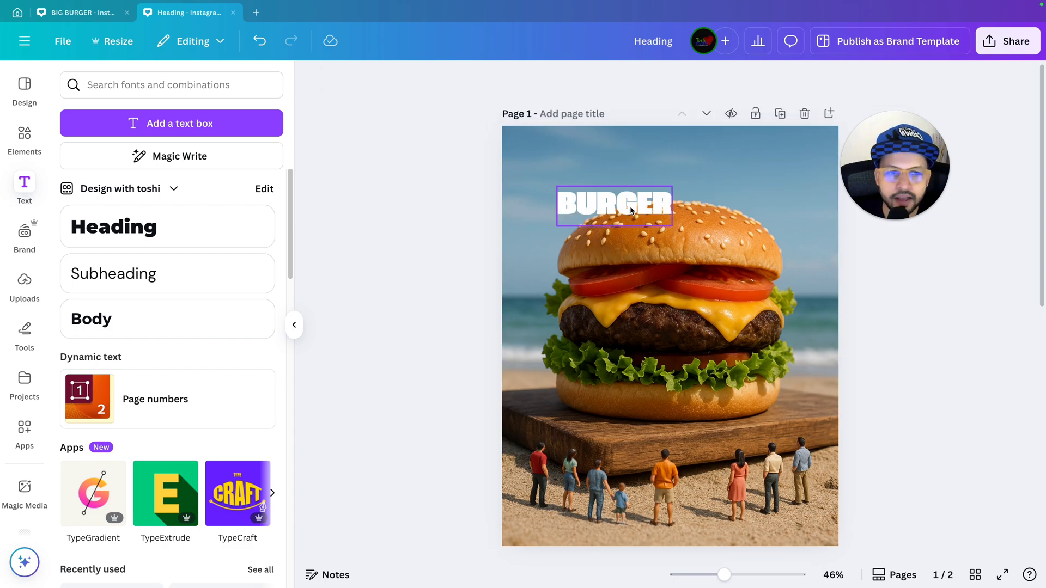
Enlarge the BURGER heading to font size 189 and color it with the red document color.
click(630, 210)
drag(672, 226, 822, 289)
click(859, 290)
click(736, 227)
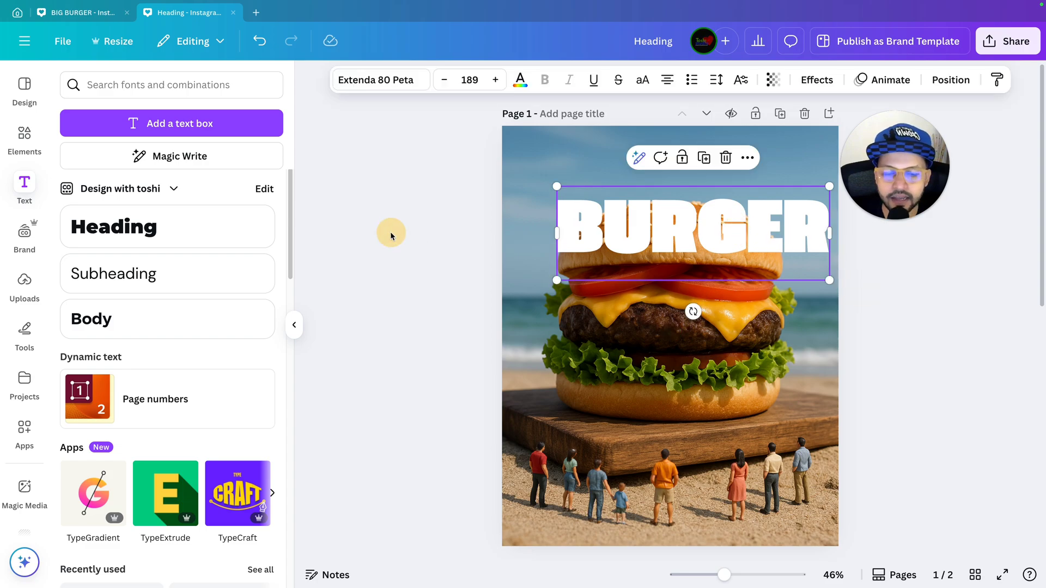
click(520, 81)
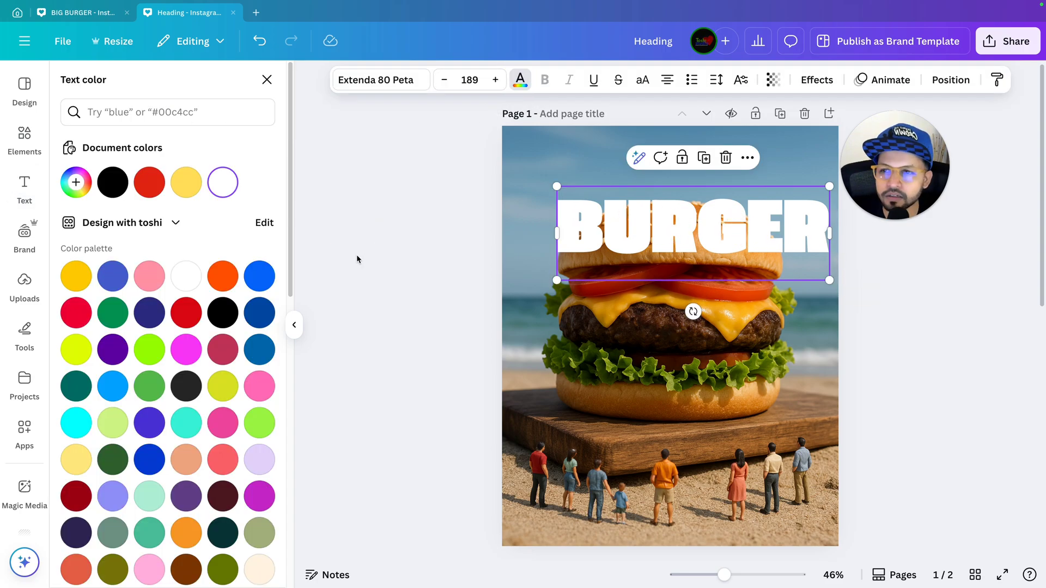
click(154, 189)
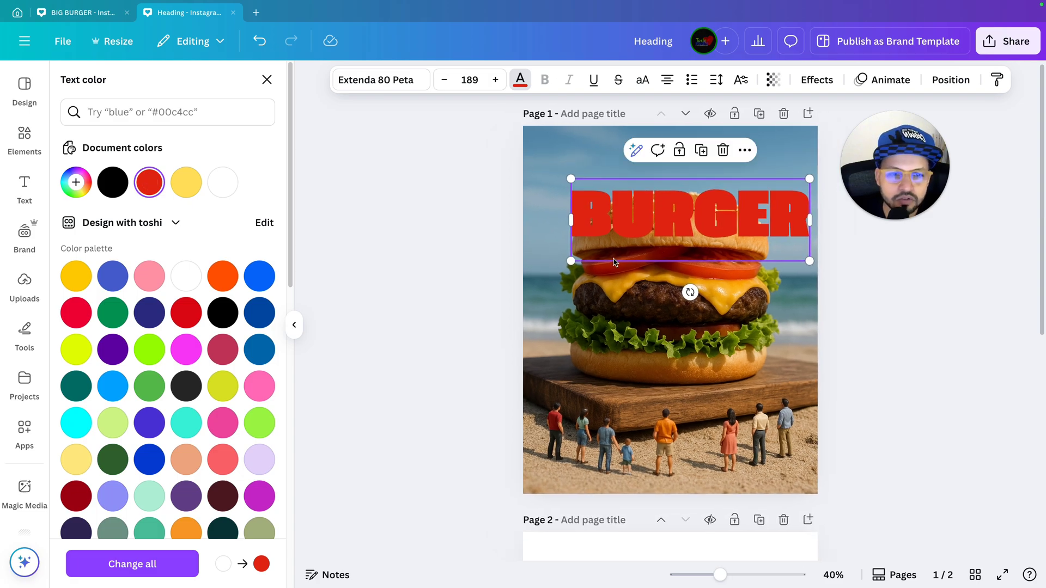
Enlarge the BURGER heading to font size 215 and move it up into the sky above the bun.
drag(571, 261, 539, 268)
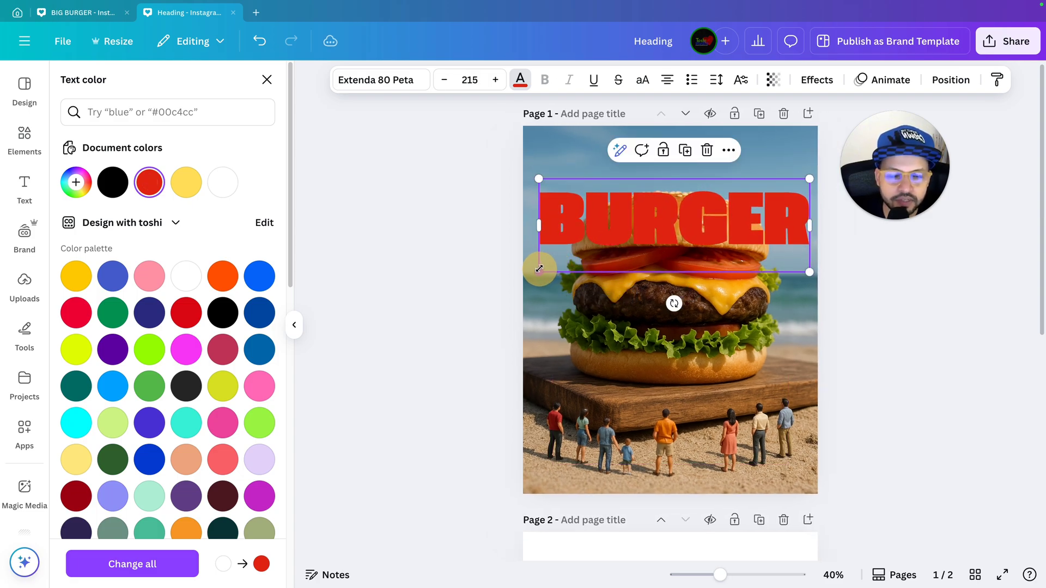
click(953, 304)
drag(769, 254, 763, 205)
Send the BURGER heading one layer backward, behind the burger cutout.
scroll(883, 292, up, 5)
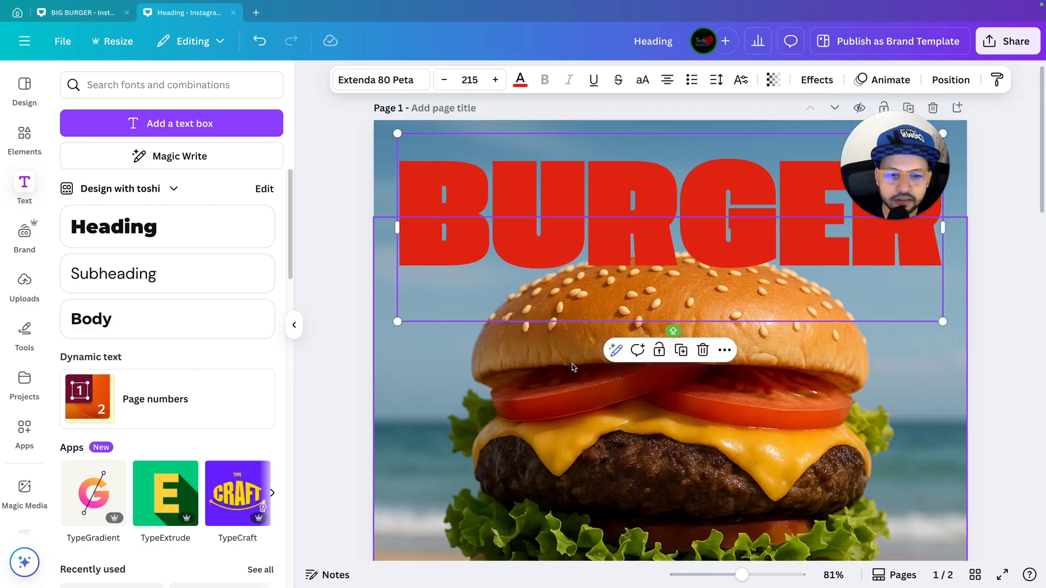
scroll(589, 365, down, 2)
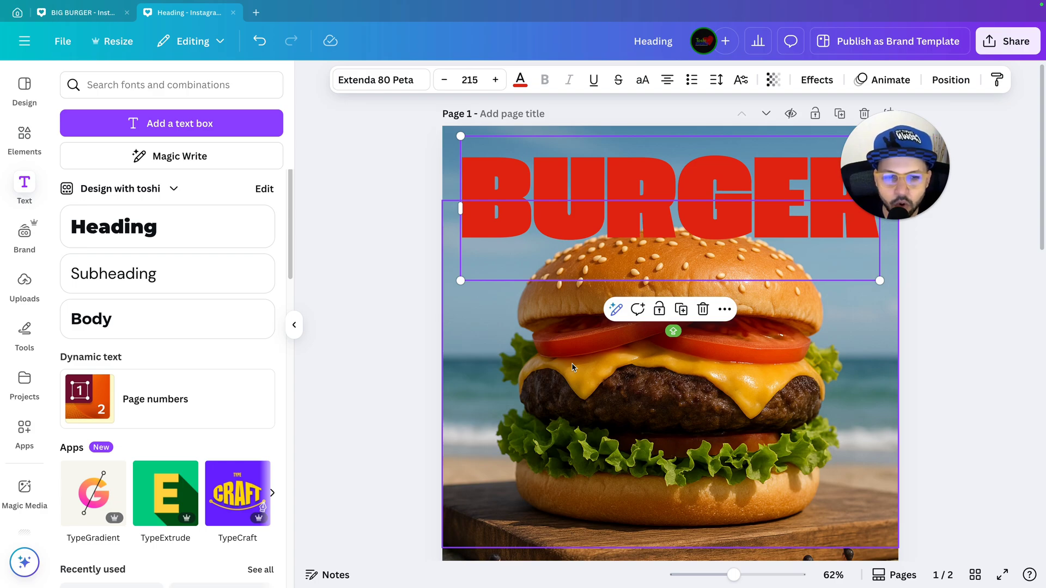
click(948, 80)
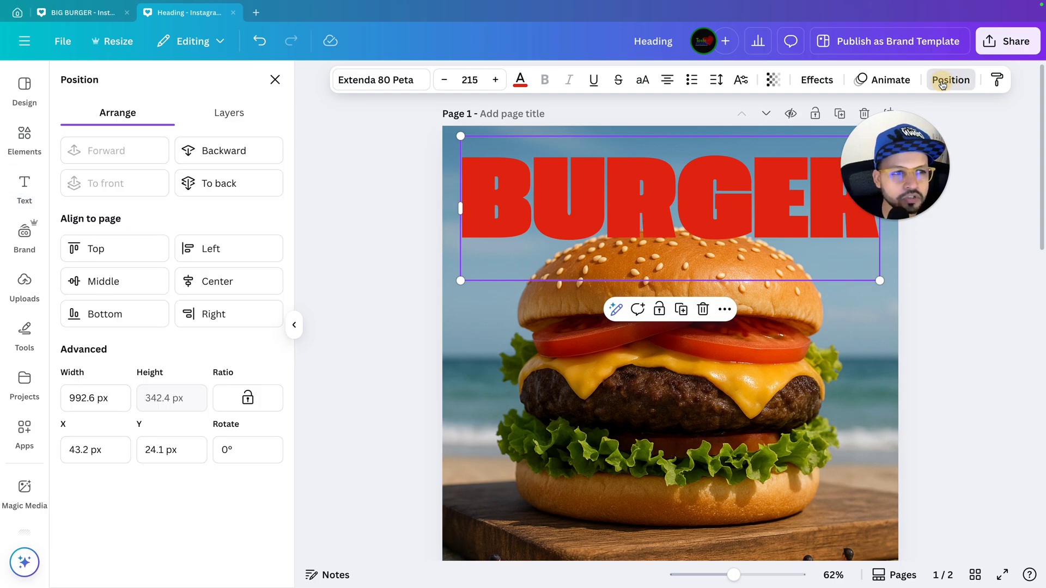
click(264, 163)
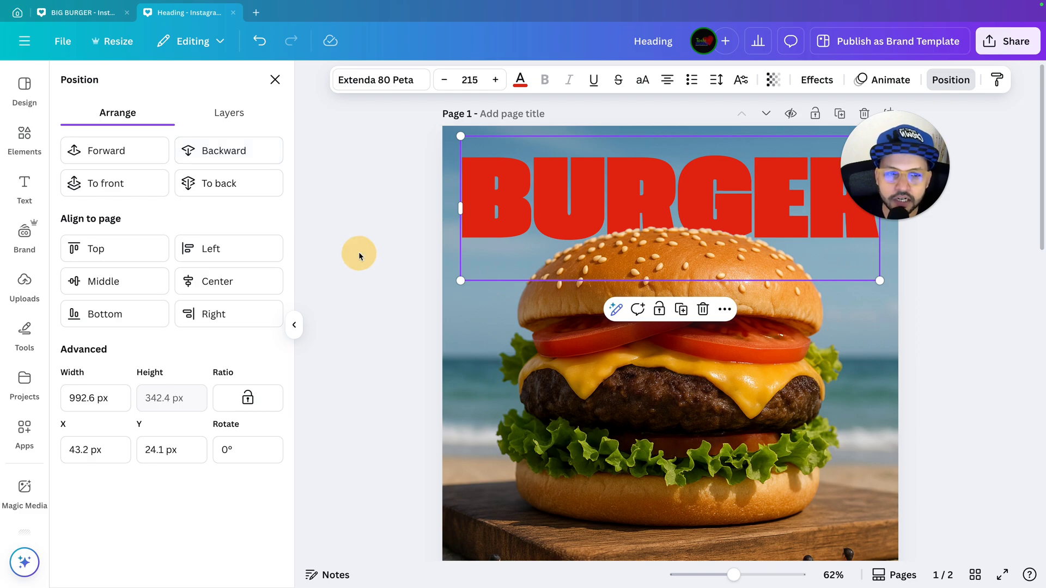
scroll(359, 255, down, 4)
drag(585, 229, 577, 305)
key(ctrl+z)
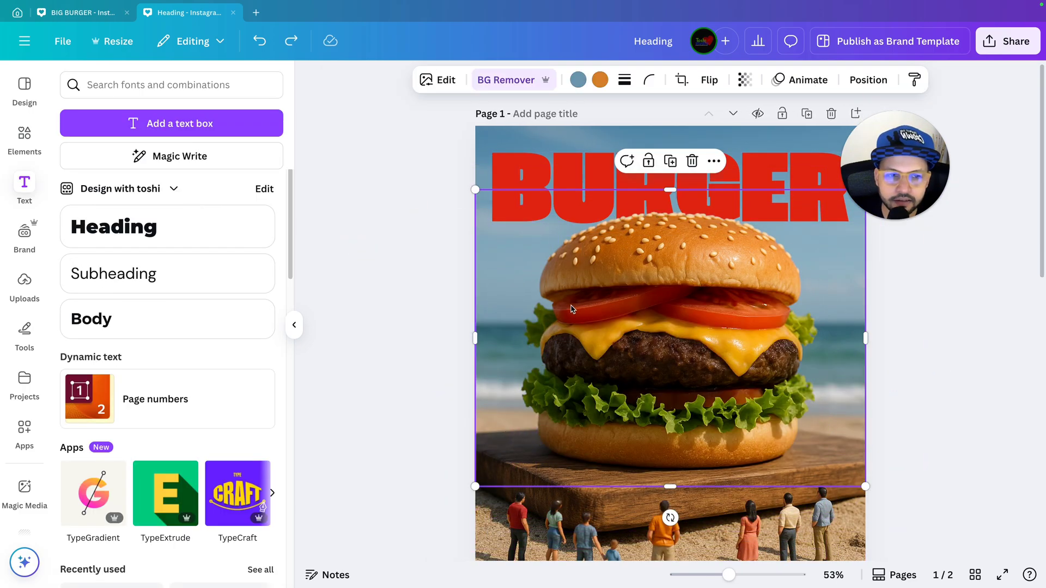
click(920, 309)
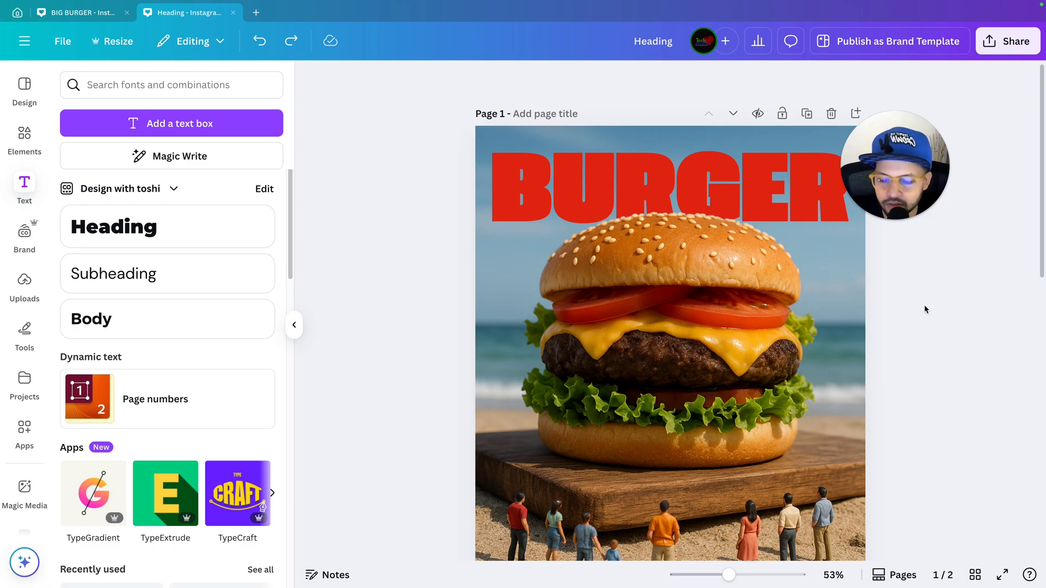
Review the layered heading on page 1 and the color swatches and small graphics on page 2.
scroll(924, 305, down, 3)
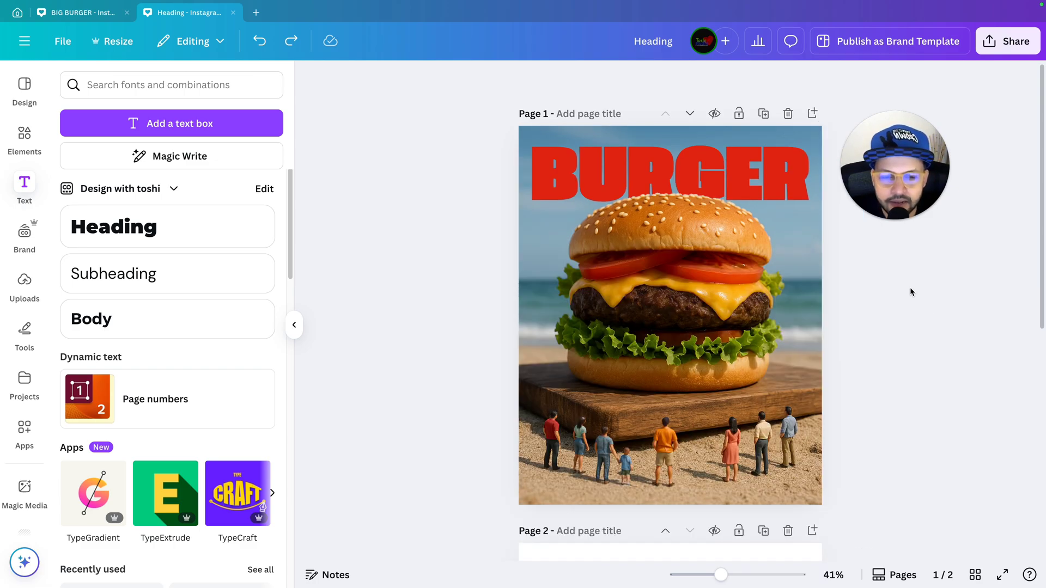
scroll(911, 292, down, 3)
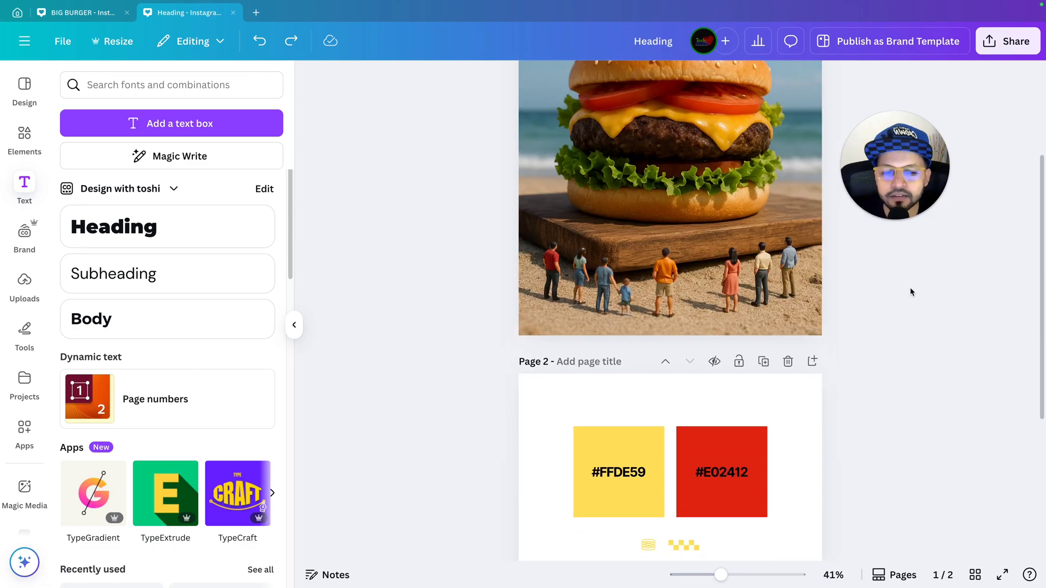
scroll(910, 286, down, 2)
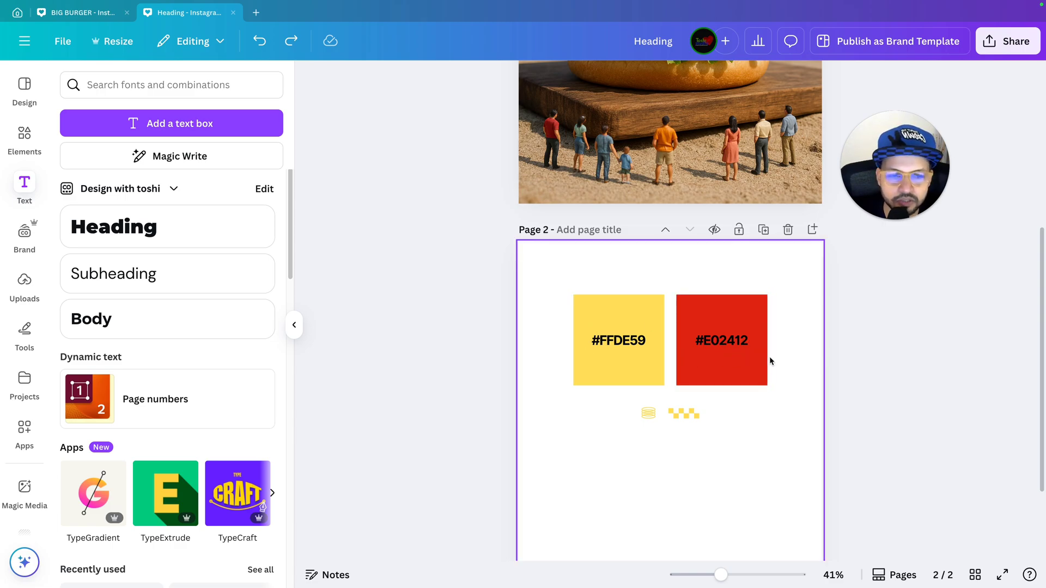
scroll(769, 361, up, 5)
scroll(765, 359, down, 2)
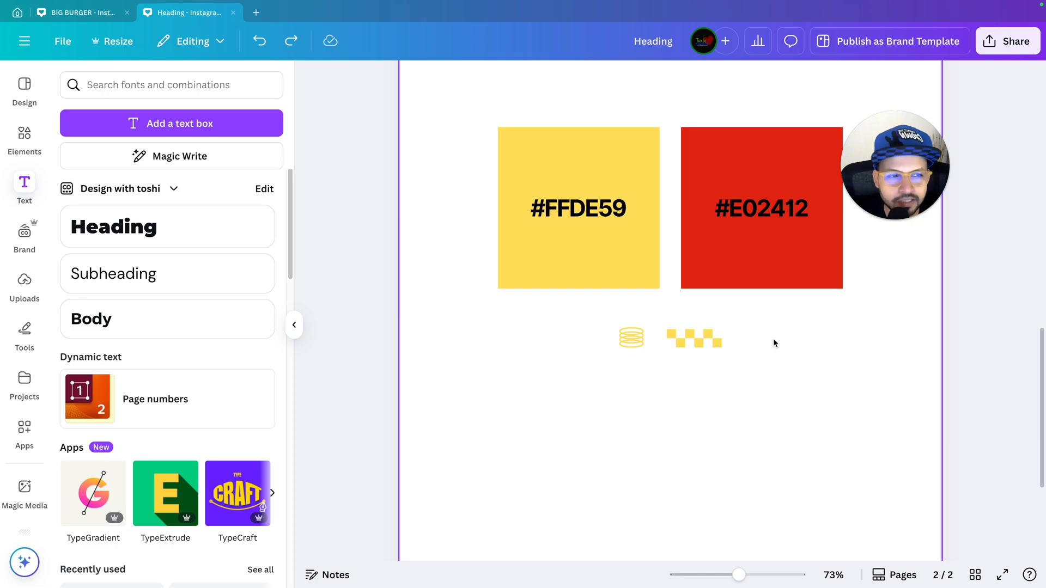
scroll(874, 402, down, 5)
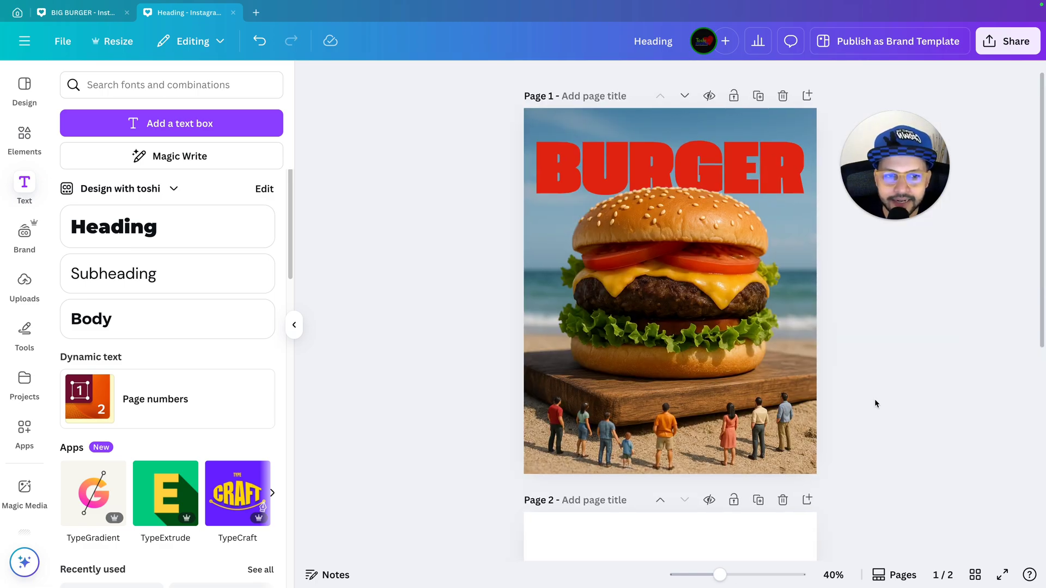
Duplicate the BURGER heading and change the copy's font to Inter.
scroll(874, 398, up, 3)
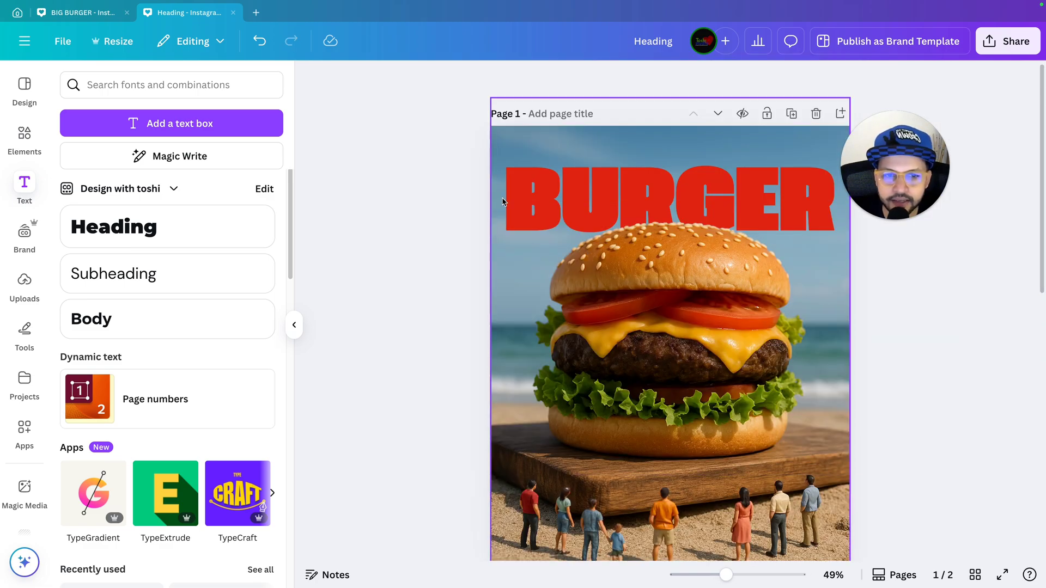
click(518, 188)
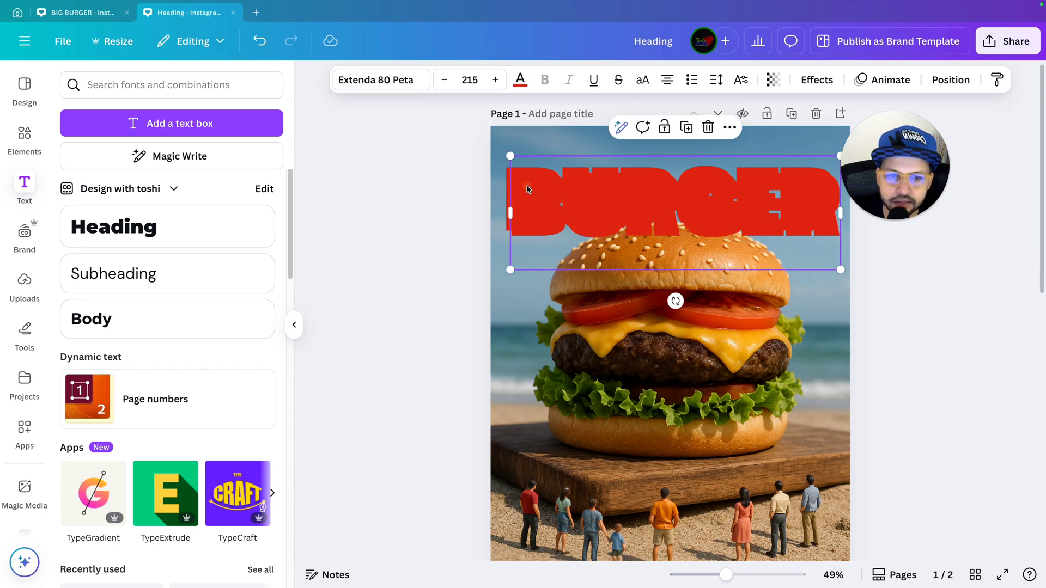
key(ctrl+d)
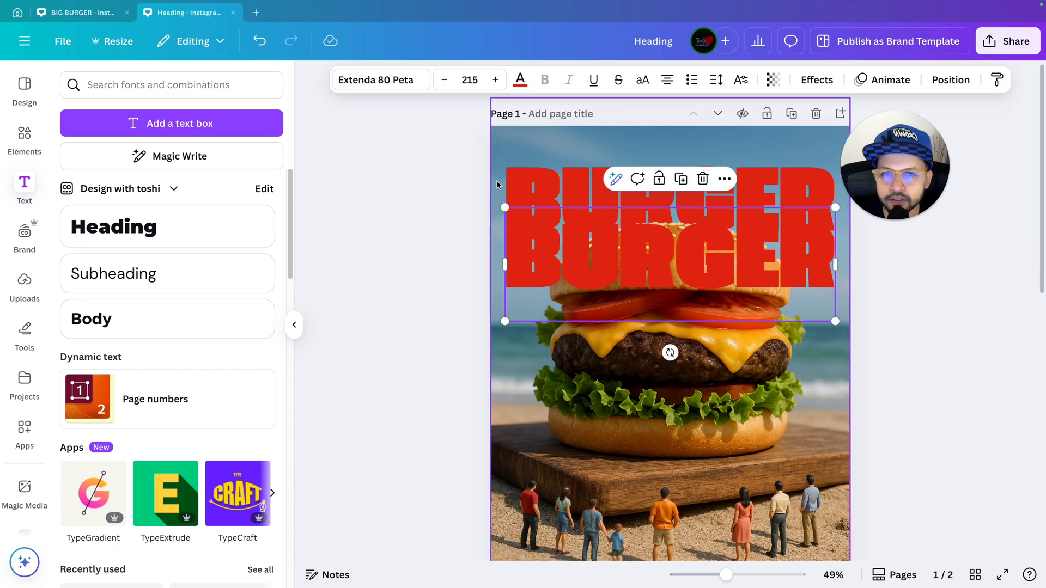
click(382, 80)
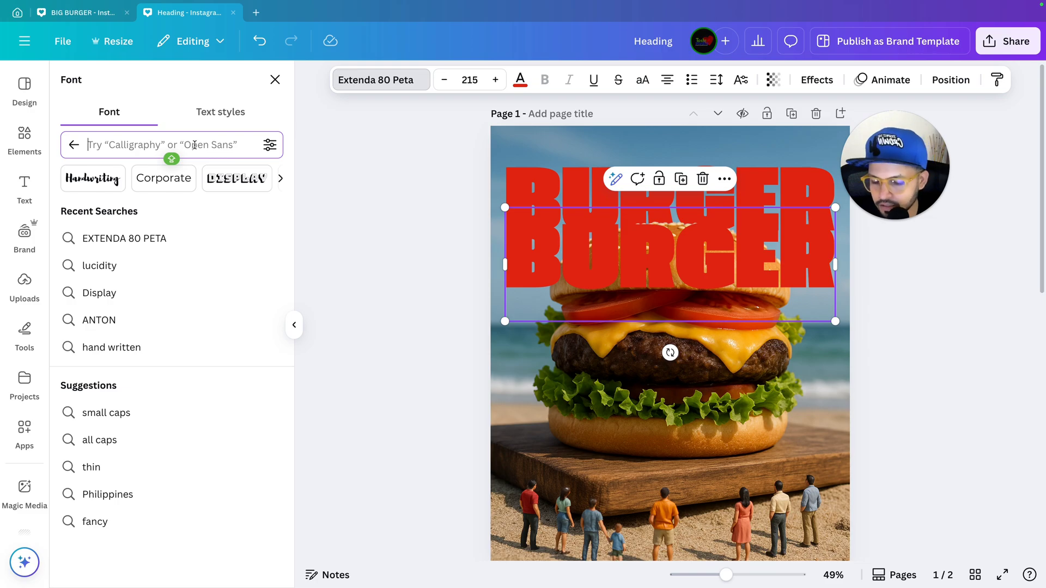
text(INTER)
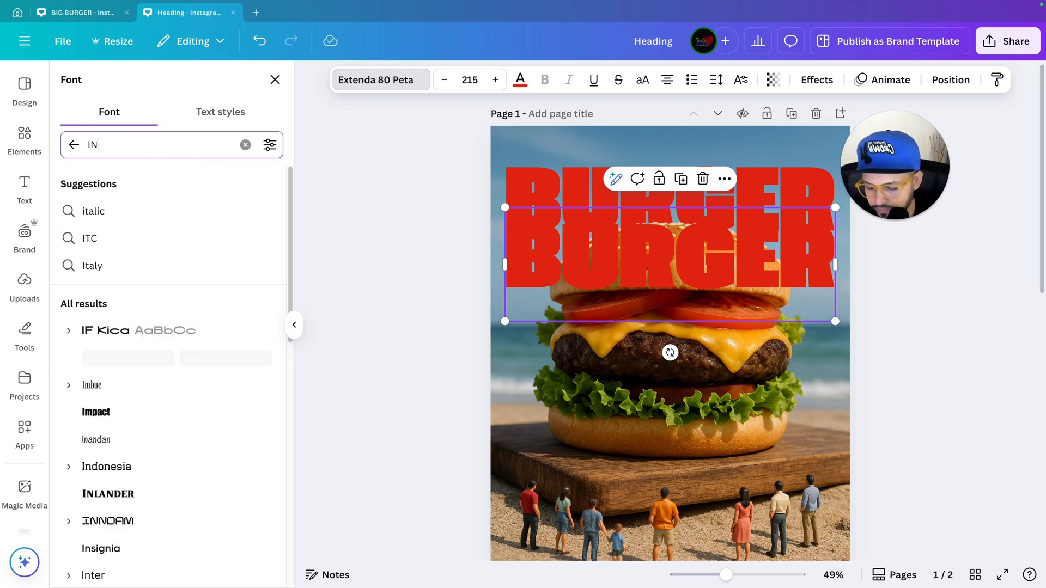
click(160, 216)
click(406, 293)
Color the duplicated BURGER text with the yellow document color.
click(496, 245)
click(521, 79)
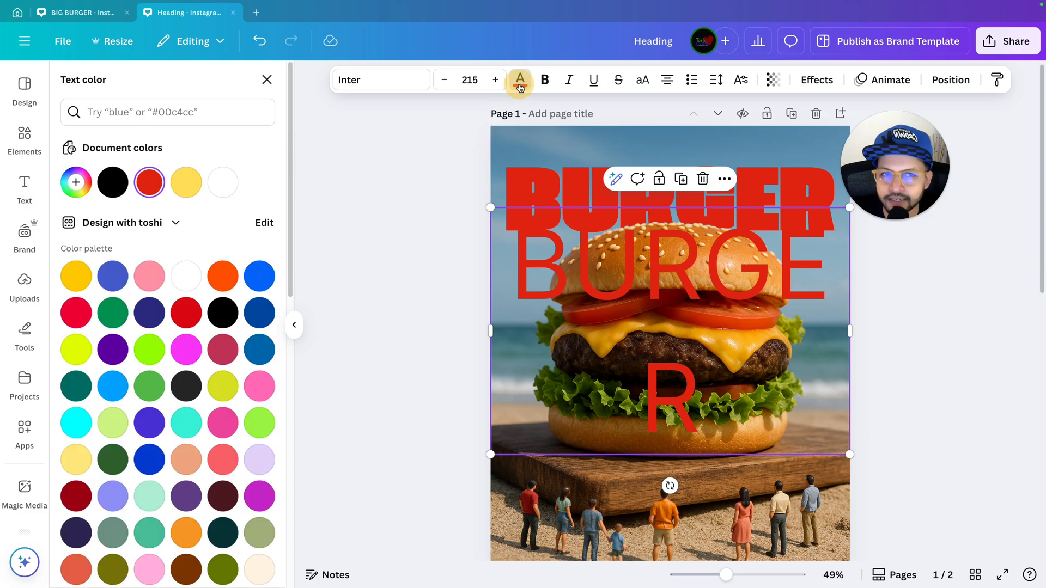
click(190, 189)
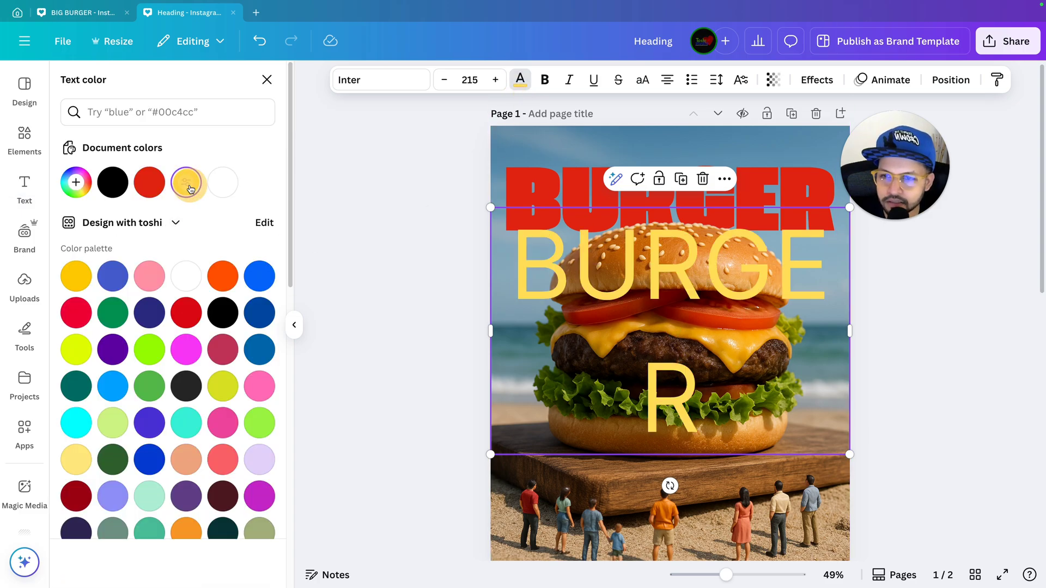
click(404, 299)
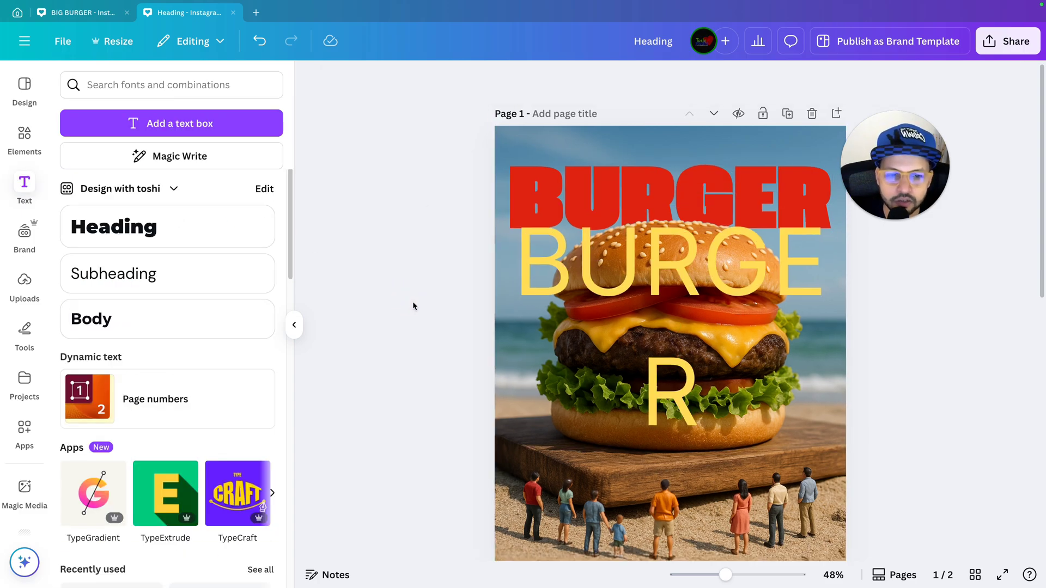
Shrink the yellow text to font size 60.2 on one line and move it above the red heading's left part.
click(703, 271)
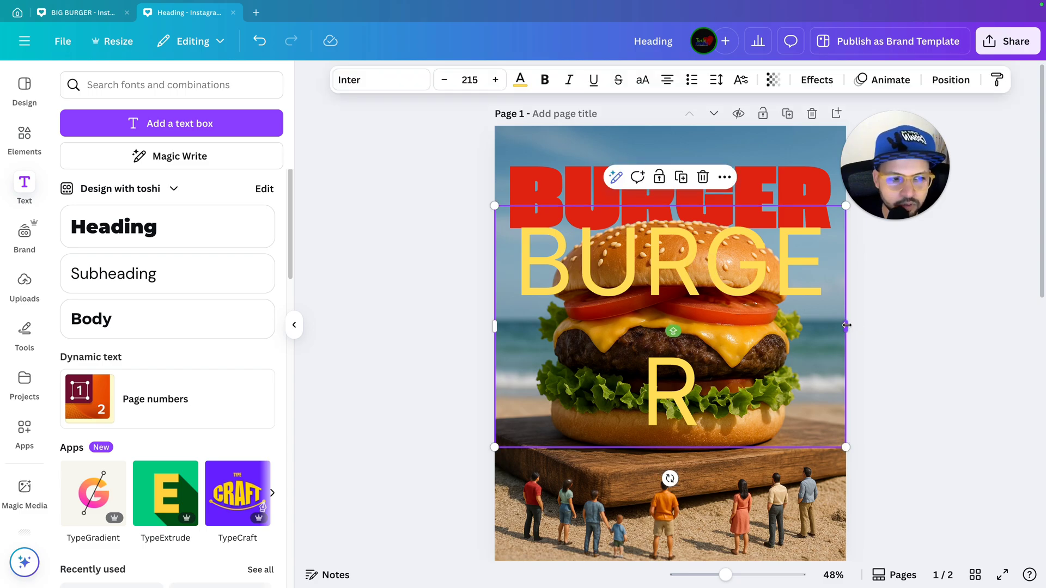
drag(847, 325, 615, 303)
scroll(469, 303, up, 5)
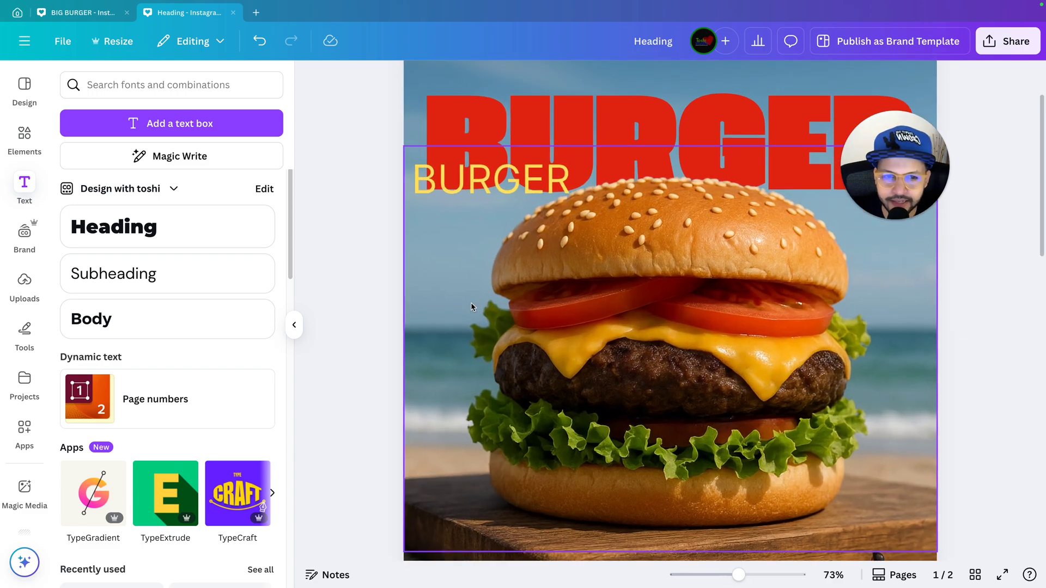
drag(479, 287, 519, 197)
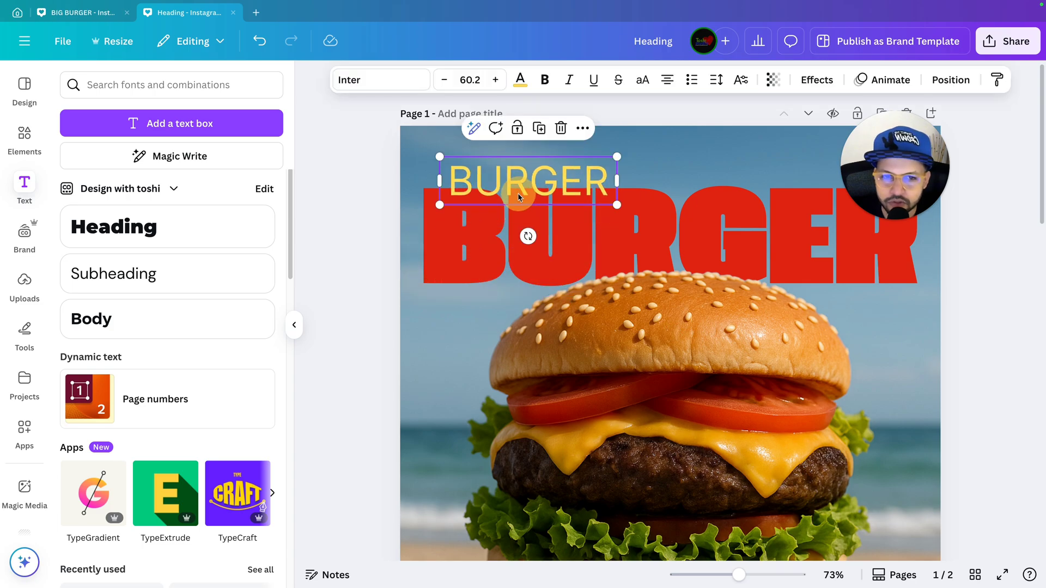
Replace the small yellow text with BIG.
double_click(519, 197)
key(BackSpace)
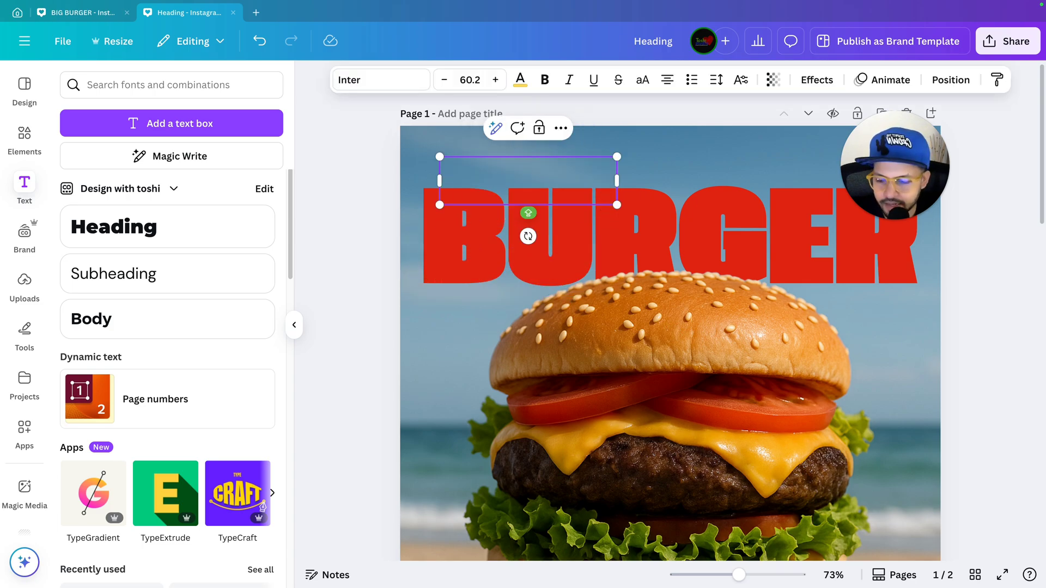
text(BIG)
key(Escape)
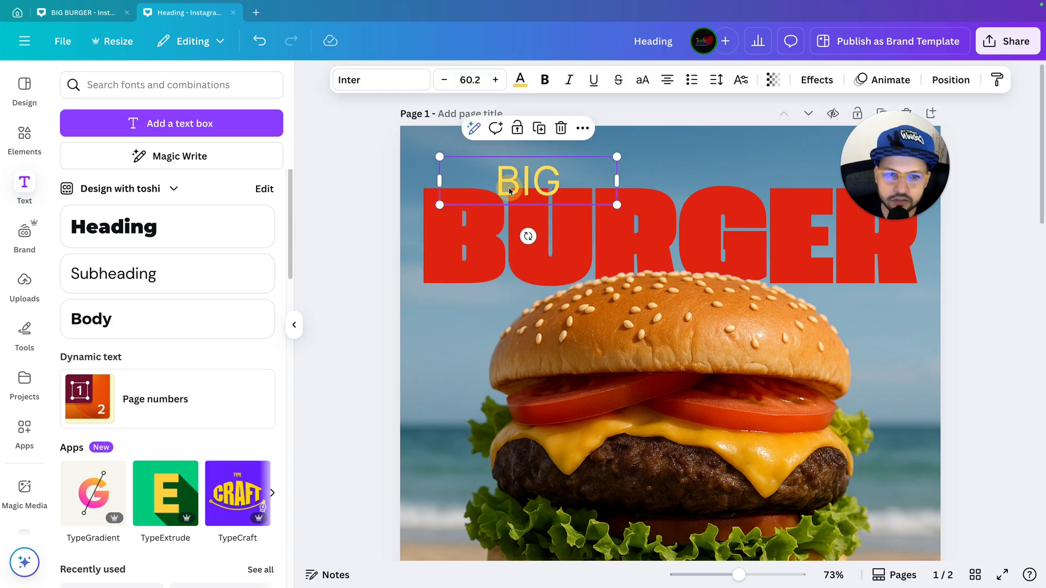
Reduce the BIG text to font size 37.8 and make it bold.
drag(617, 204, 554, 172)
click(545, 80)
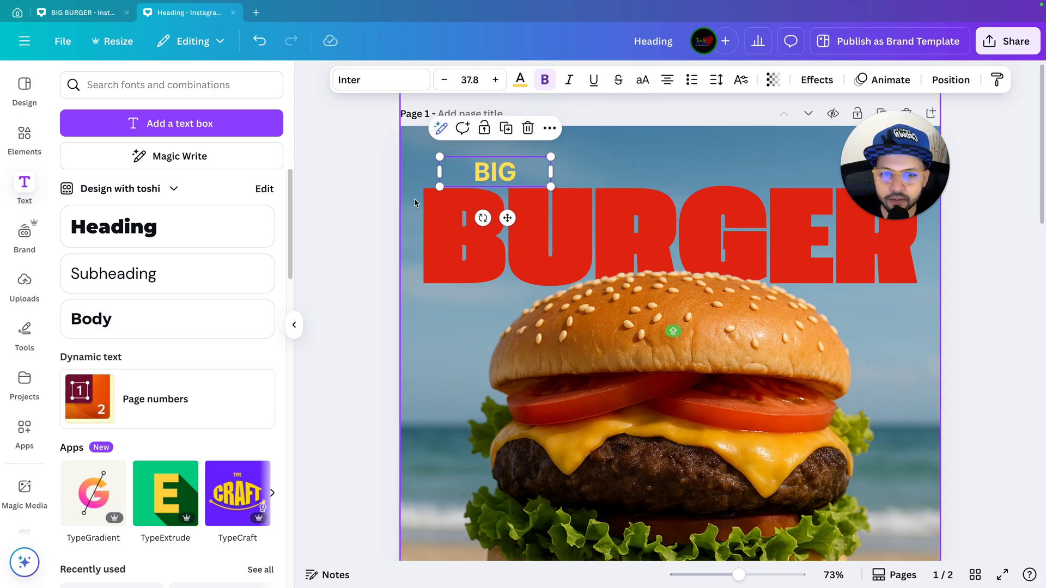
click(380, 217)
Align the BIG text with the heading's left edge and place a copy of it beneath the heading's right end.
drag(525, 169, 842, 304)
click(377, 268)
click(456, 169)
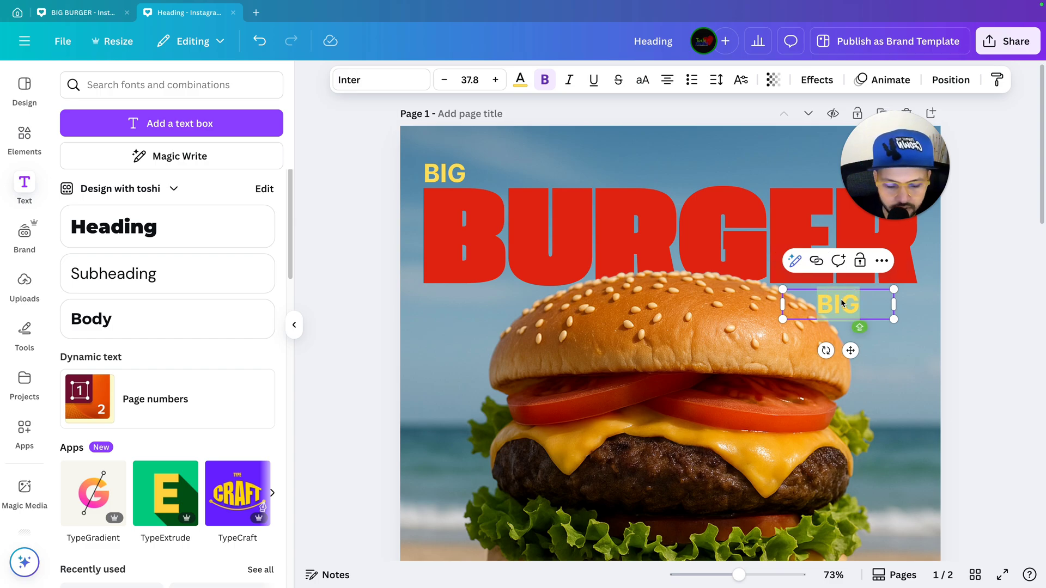
Replace the copied text with DEALS and move it right beneath the heading, in line with its right edge.
key(BackSpace)
text(DEALS)
click(997, 355)
click(834, 324)
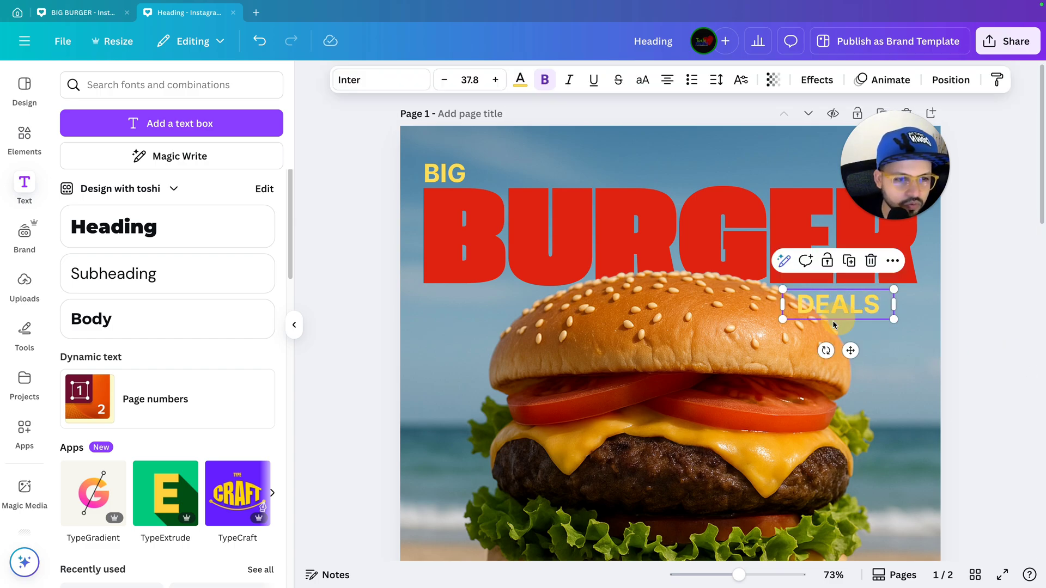
drag(818, 313, 858, 307)
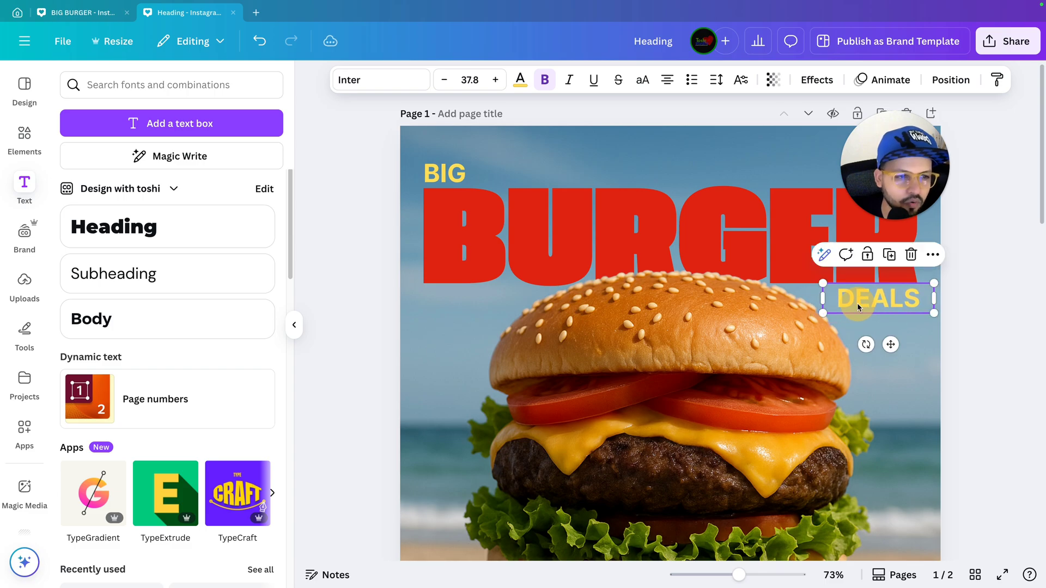
click(951, 320)
key(ctrl+alt+0)
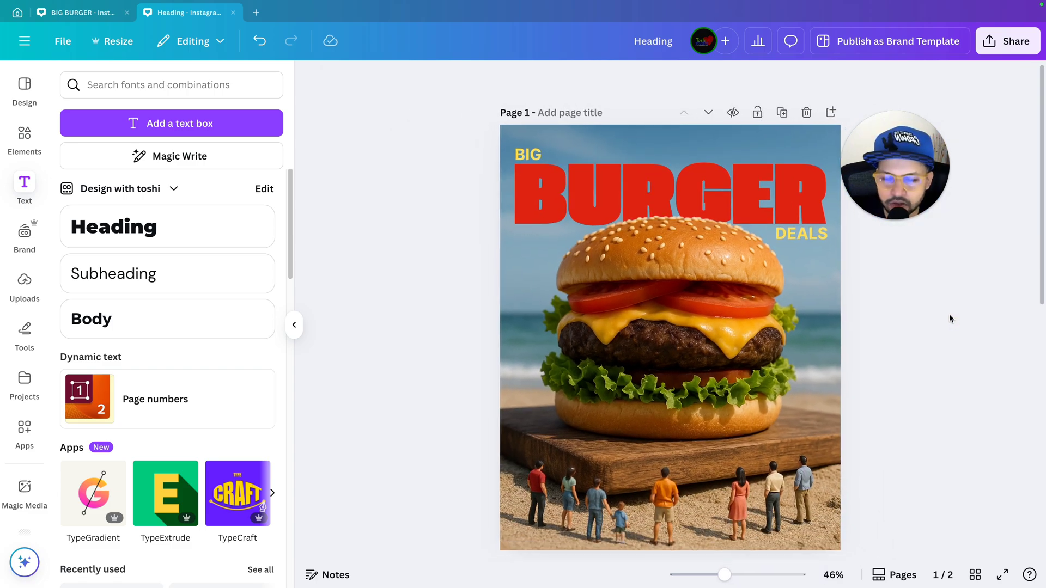
Move the yellow burger icon and checker pattern together from page 2 to just above the heading on page 1.
scroll(949, 314, down, 7)
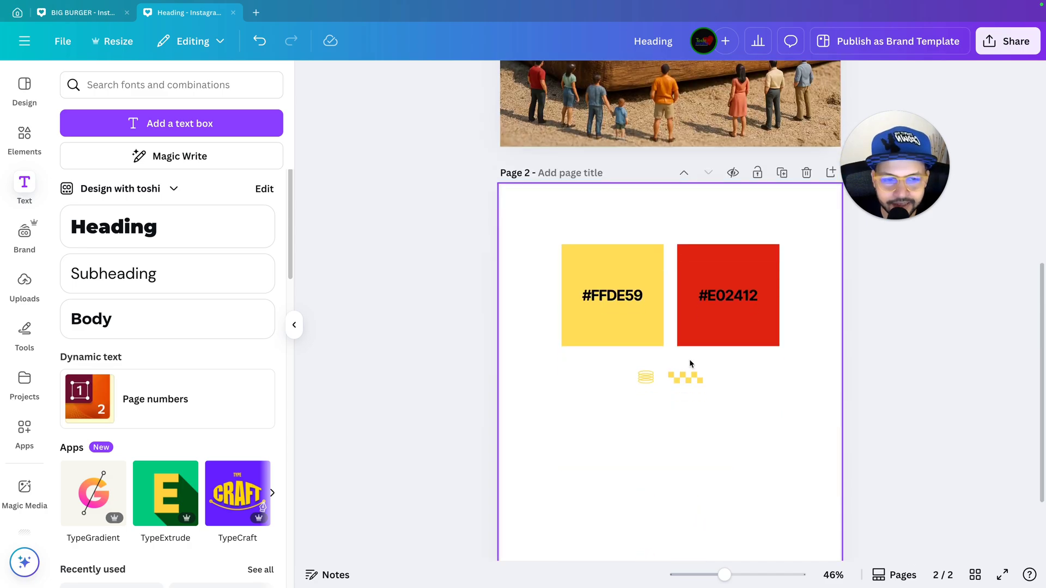
click(645, 378)
shift+click(688, 377)
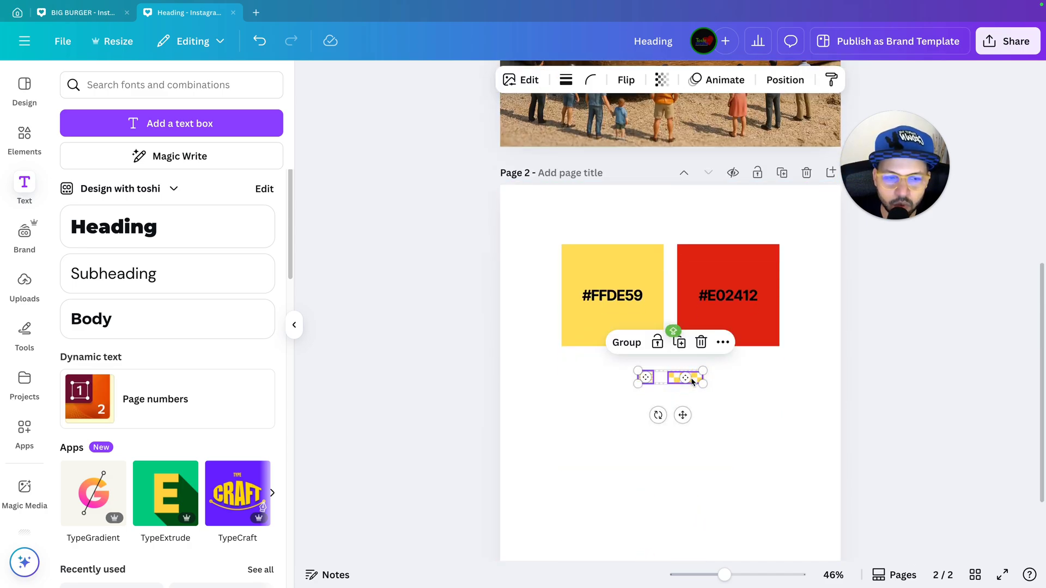
drag(694, 378, 669, 157)
scroll(684, 323, up, 7)
click(894, 319)
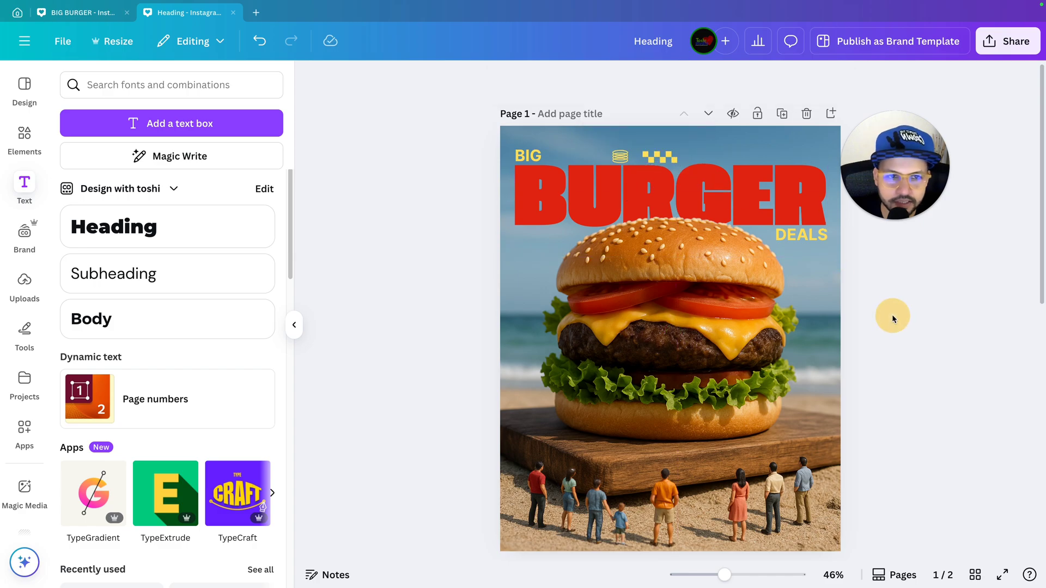
Move the yellow burger icon below the heading, in line with its left edge.
scroll(894, 319, up, 3)
click(587, 185)
drag(586, 184, 446, 288)
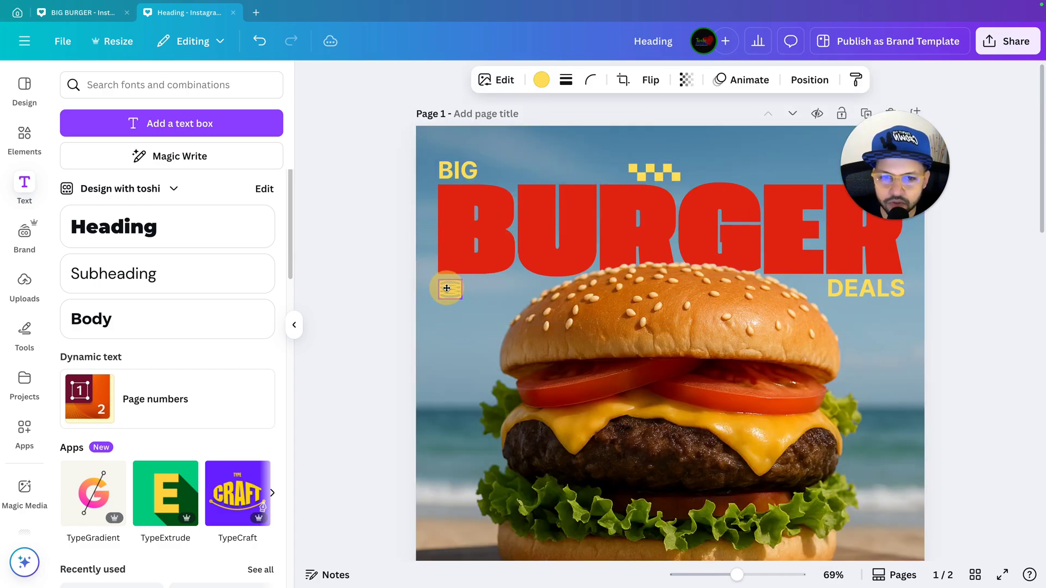
click(381, 319)
Move the yellow checker pattern above the right end of the heading.
click(659, 172)
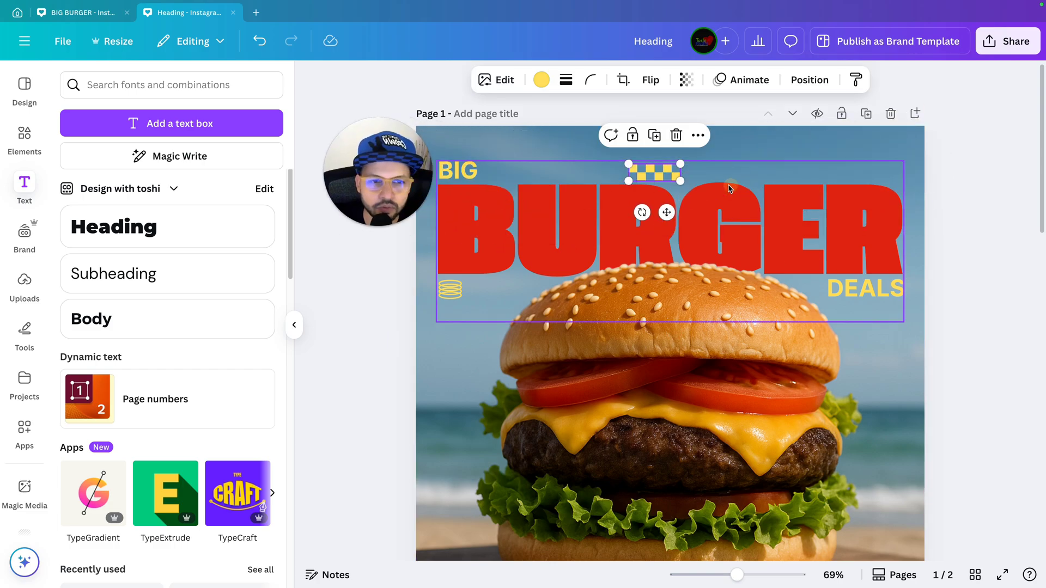
drag(667, 174, 873, 176)
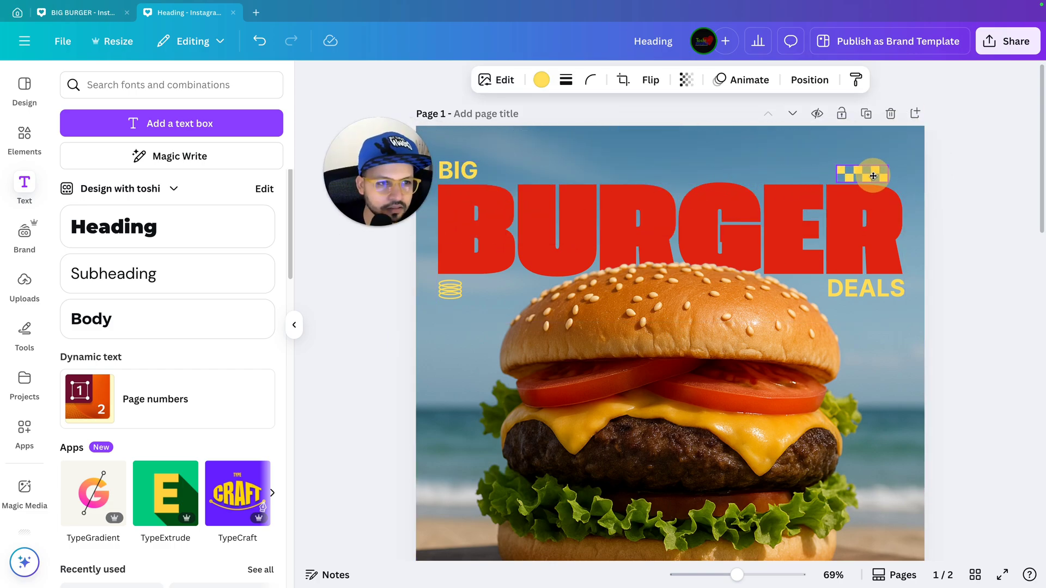
click(468, 270)
Add a square shape to page 1 and fill it with the red document color.
scroll(468, 270, down, 3)
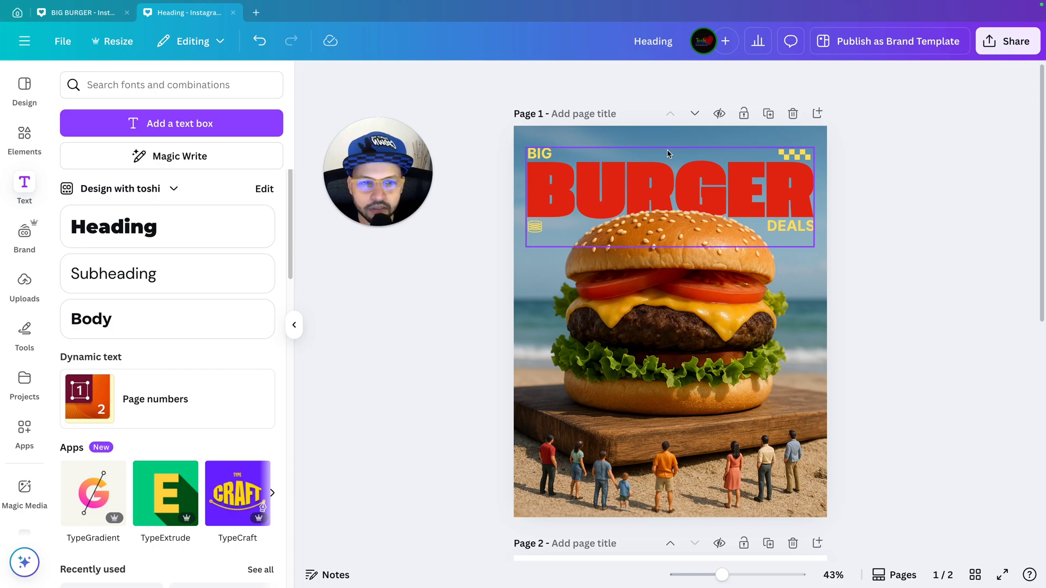
scroll(848, 250, down, 1)
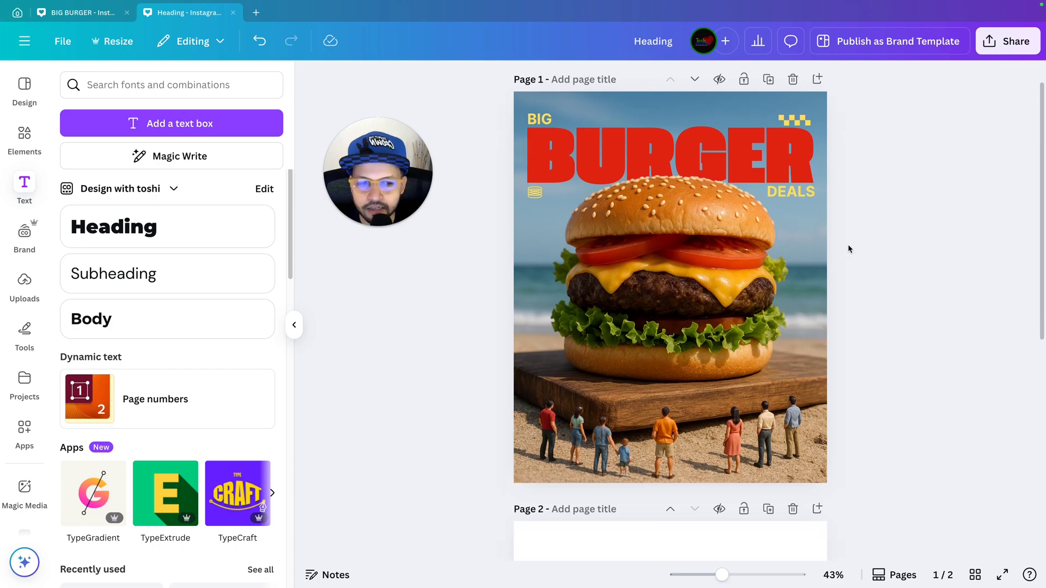
scroll(852, 244, down, 2)
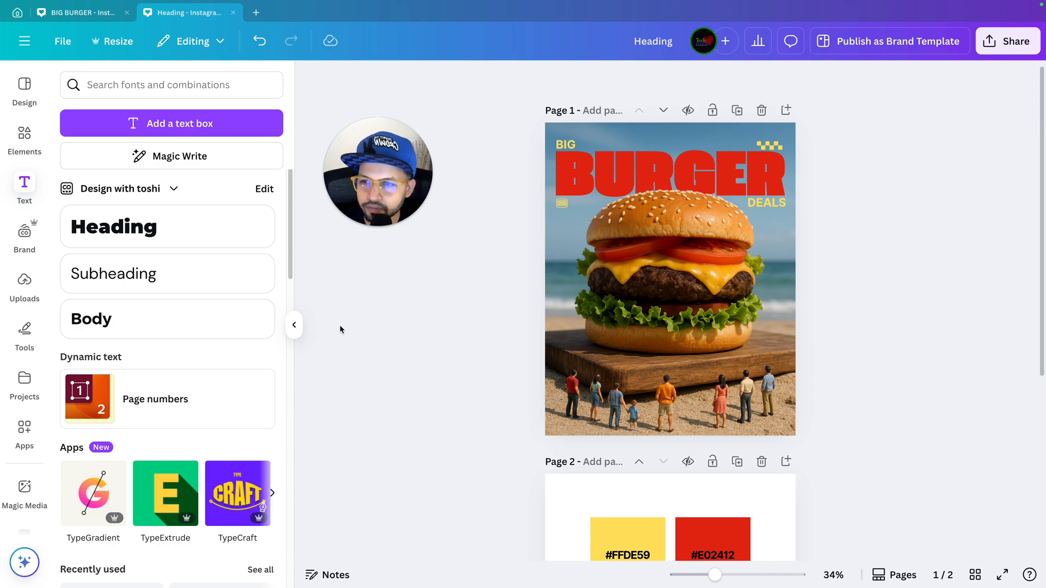
click(32, 149)
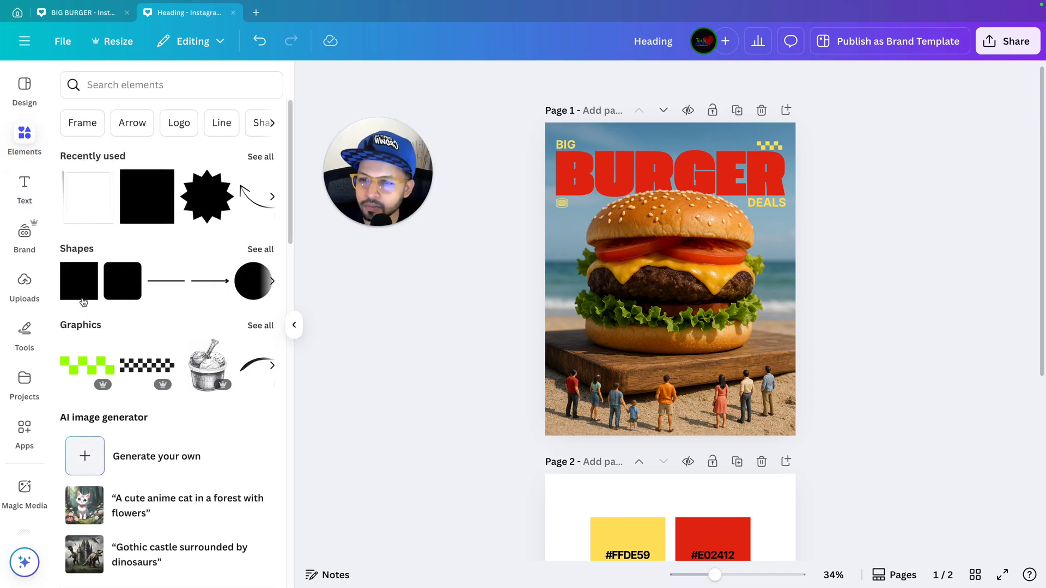
click(83, 294)
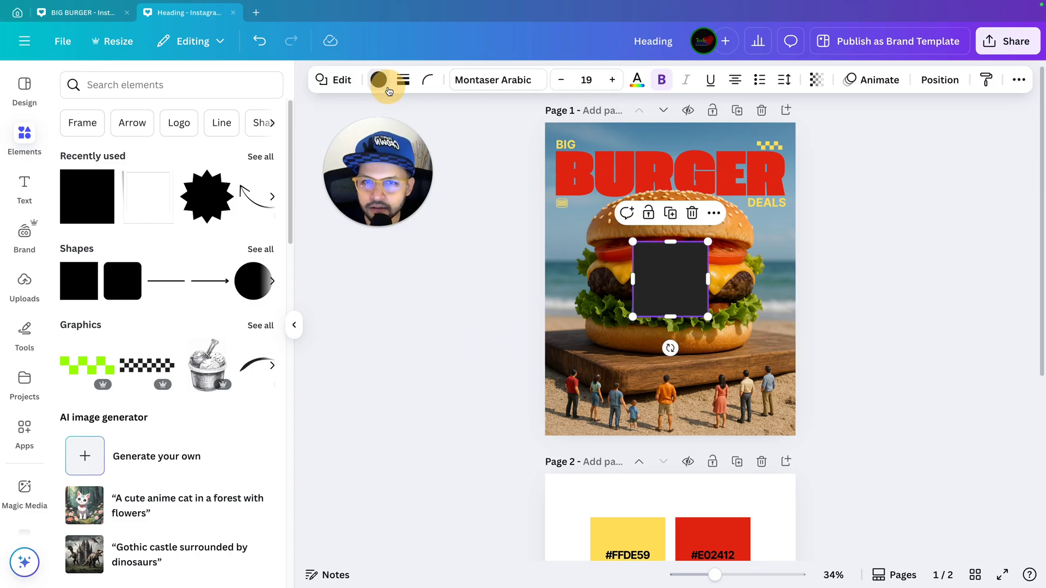
click(378, 79)
click(222, 182)
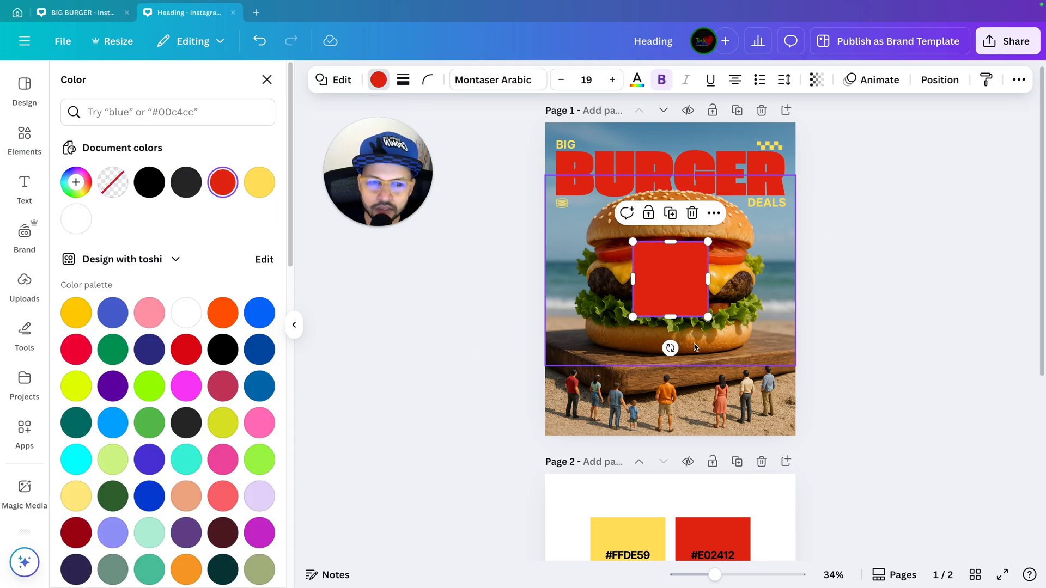
Tilt the red square to about -4.6° and stretch it into a thin band extending past both sides of page 1.
drag(669, 347, 674, 346)
drag(710, 280, 817, 259)
drag(632, 281, 512, 292)
drag(676, 317, 679, 262)
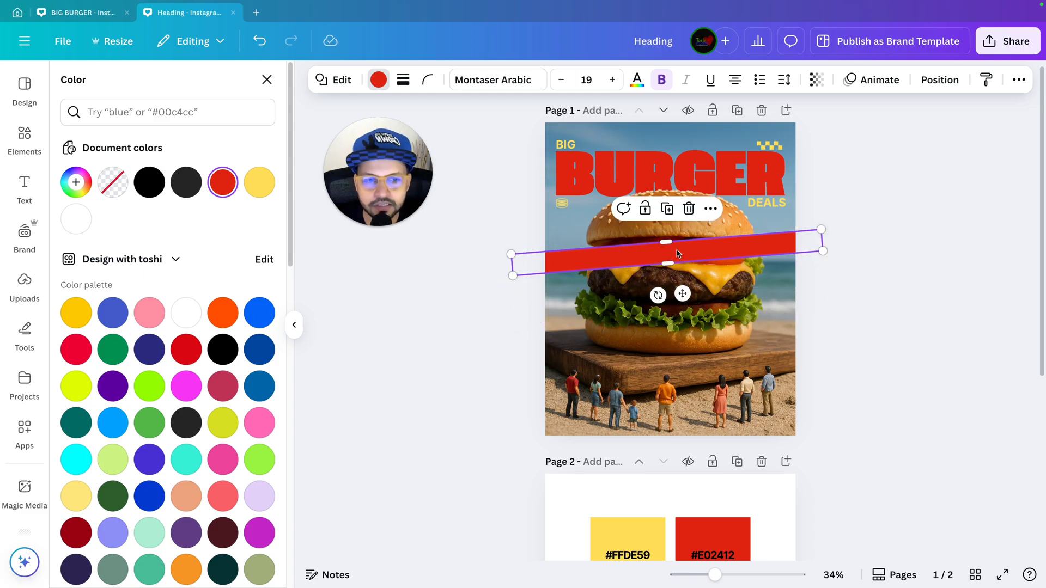
Raise the red band to cross the top bun and send it one layer backward, behind the burger cutout.
click(812, 302)
click(758, 251)
drag(758, 251, 756, 233)
scroll(869, 294, up, 3)
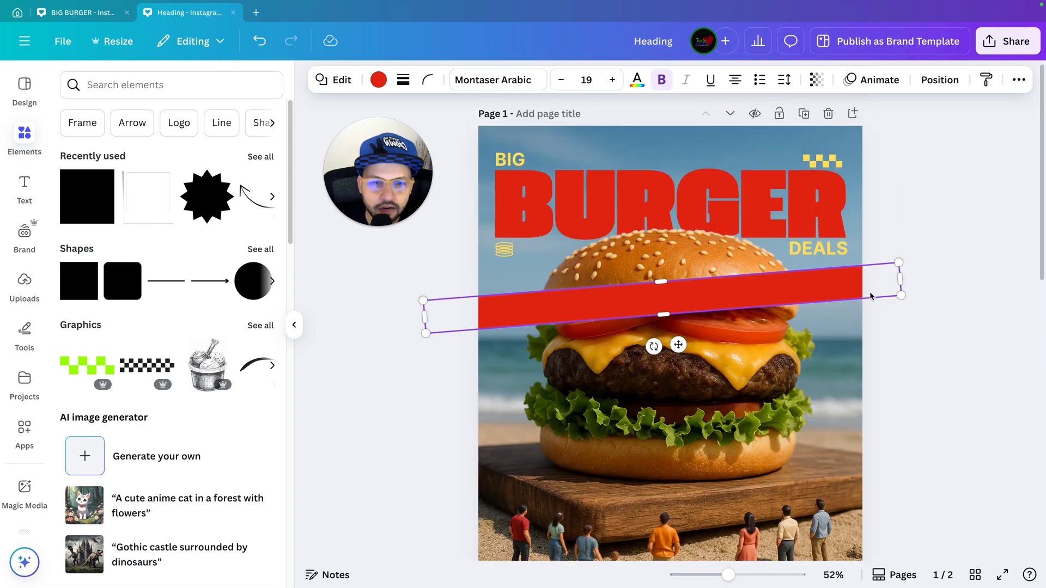
scroll(870, 296, up, 2)
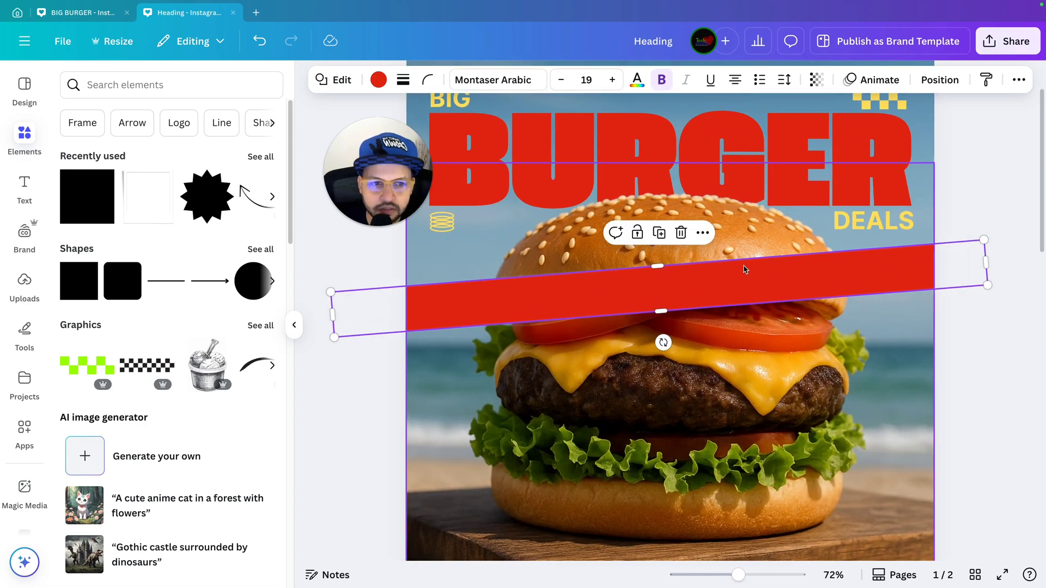
click(938, 80)
click(264, 159)
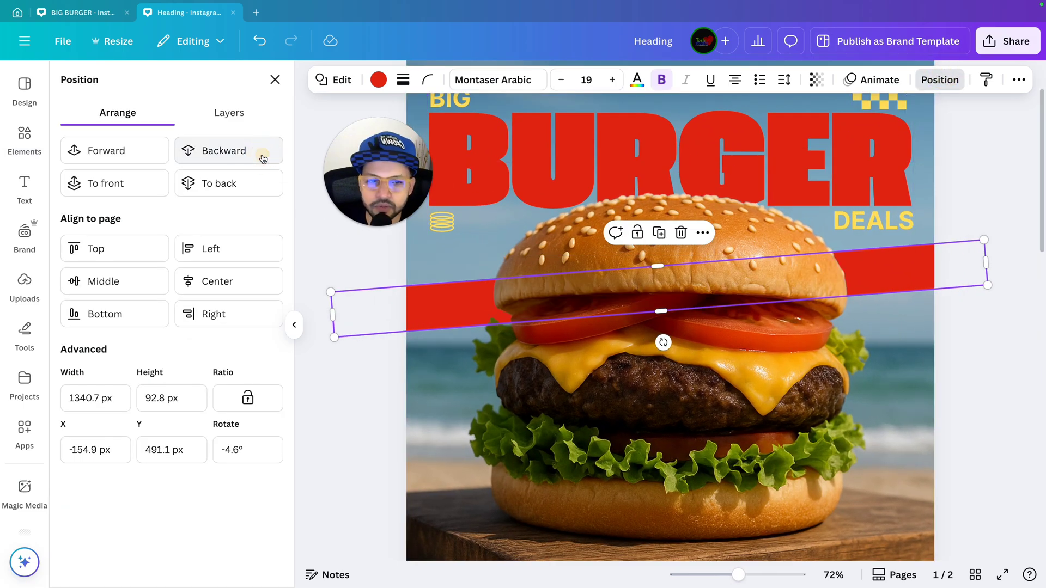
scroll(950, 343, down, 2)
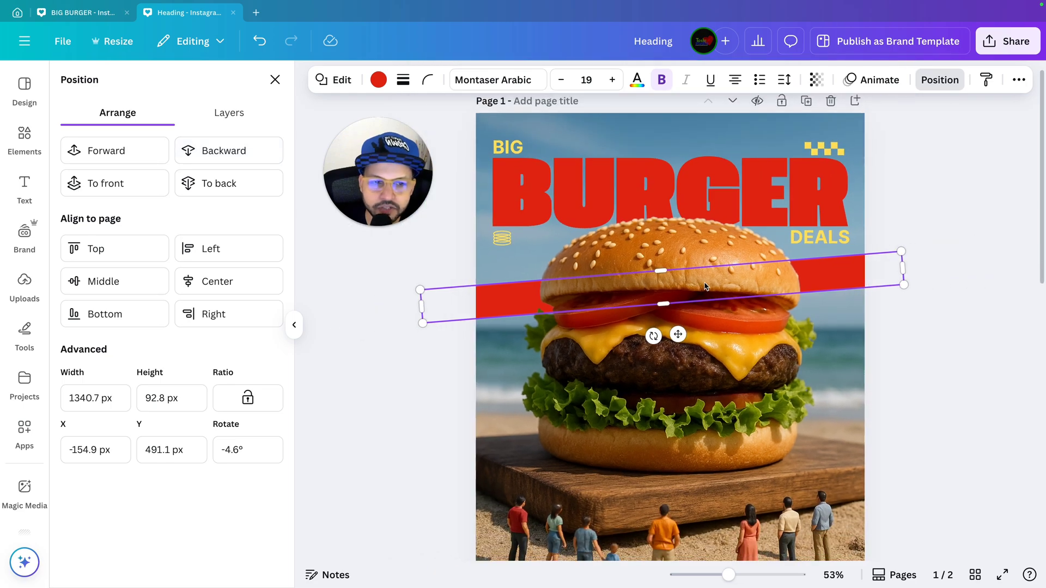
click(946, 345)
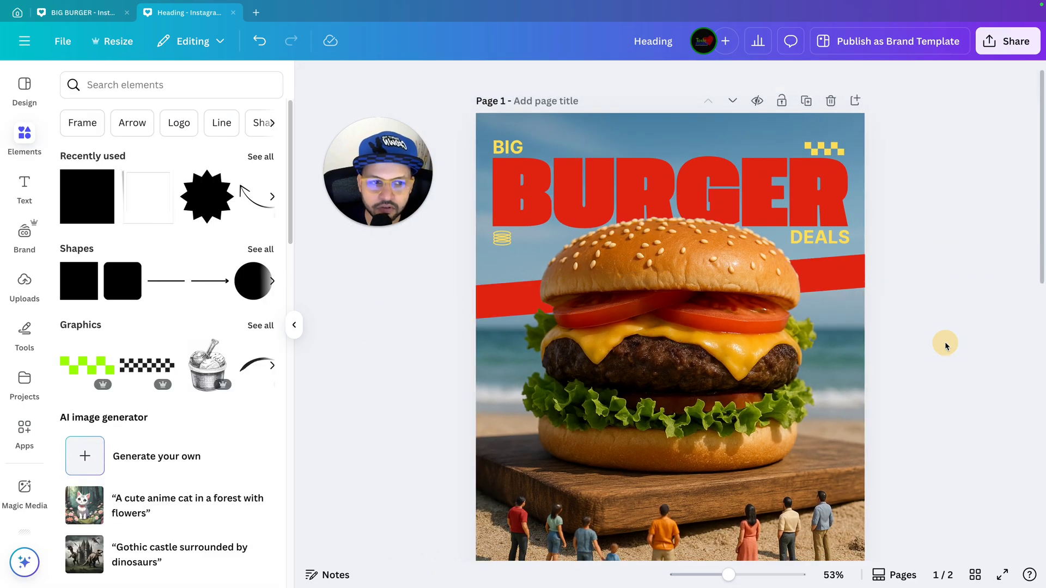
click(857, 277)
scroll(915, 328, down, 3)
scroll(915, 328, down, 1)
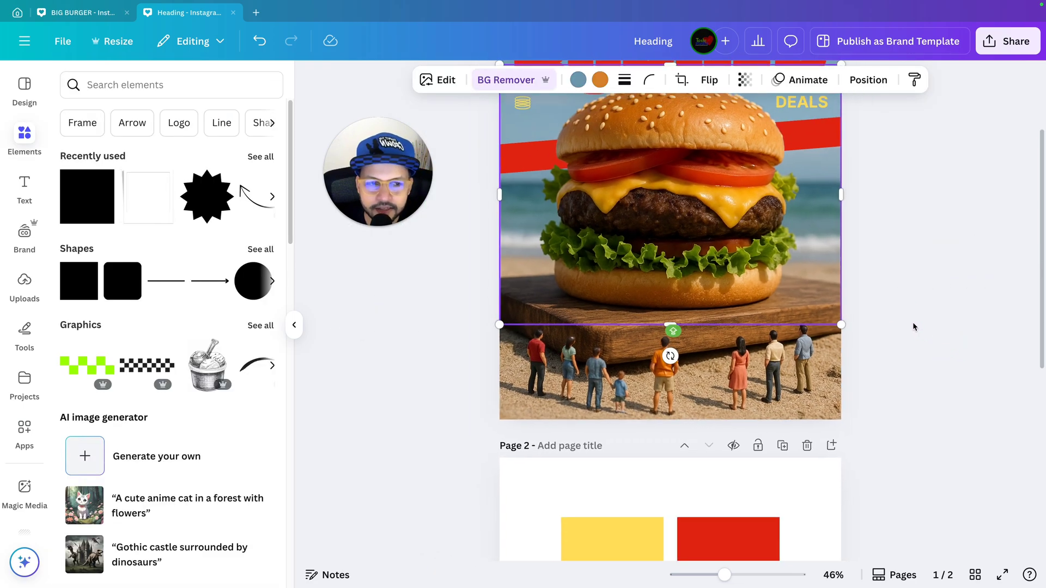
scroll(913, 327, up, 3)
scroll(914, 326, down, 1)
click(911, 327)
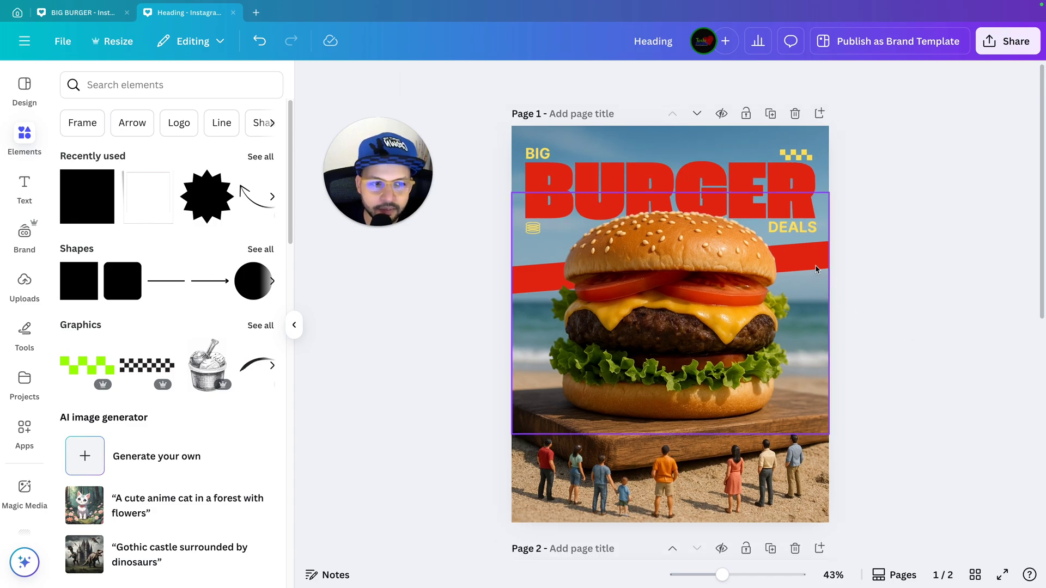
drag(547, 274, 532, 305)
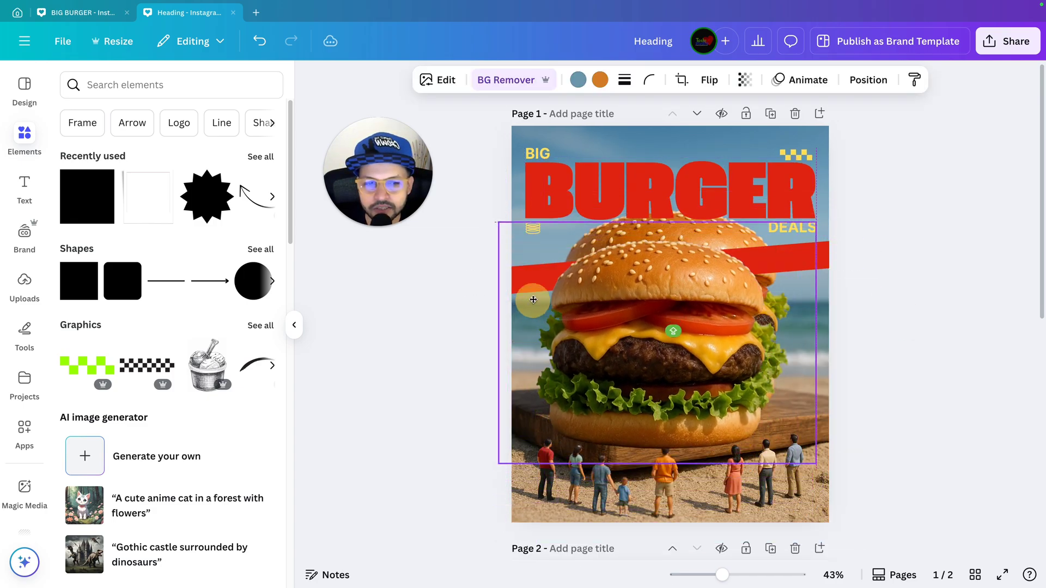
key(ctrl+z)
click(852, 282)
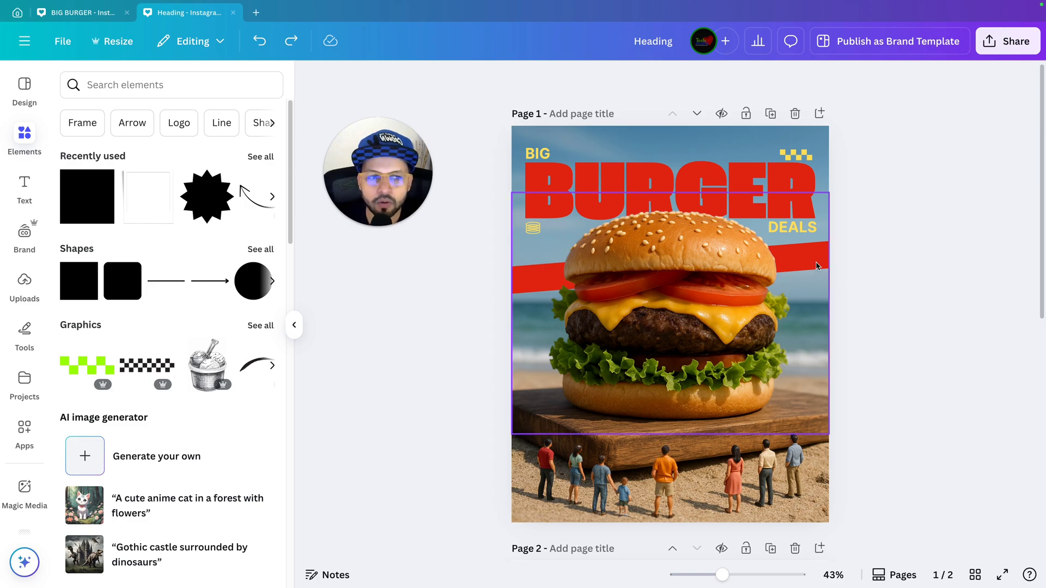
Crop both sides of the burger cutout inward, closer to the burger, so that it no longer covers the band's ends.
click(817, 263)
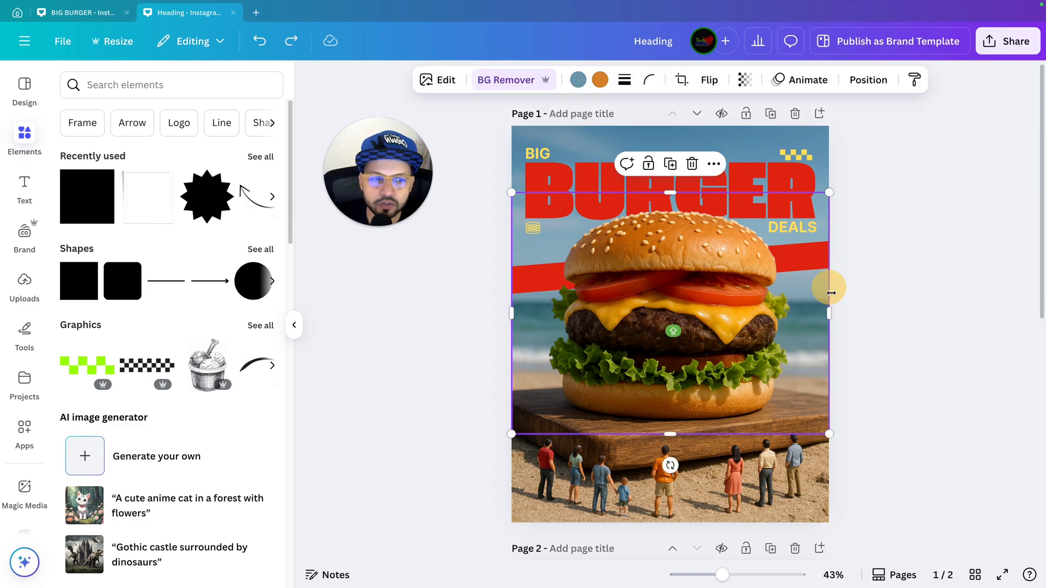
drag(830, 312, 796, 312)
drag(510, 313, 544, 312)
click(941, 313)
Make the red band behind the burger thinner and nudge it slightly downward.
click(823, 265)
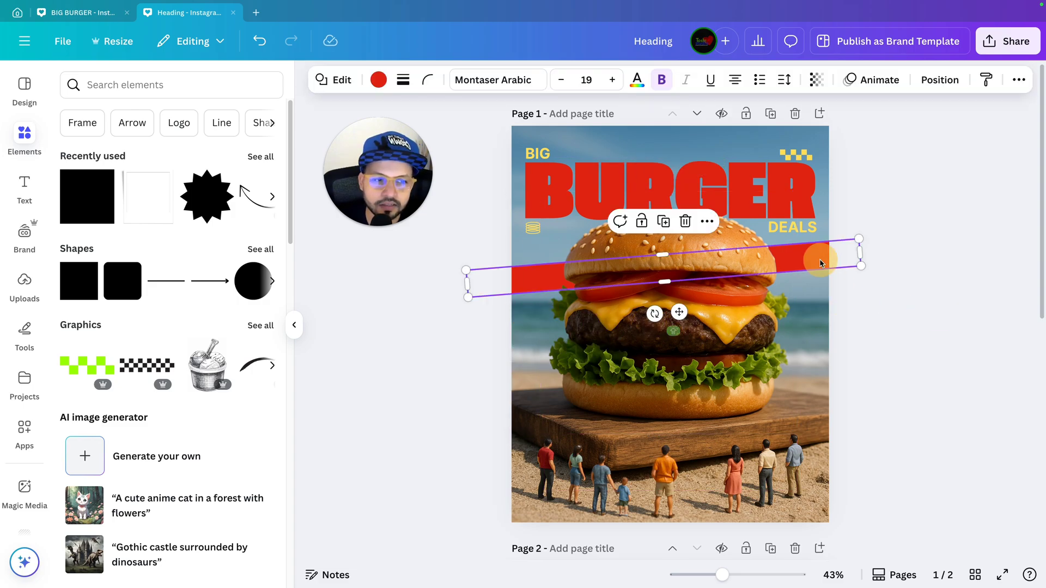
drag(801, 270, 800, 265)
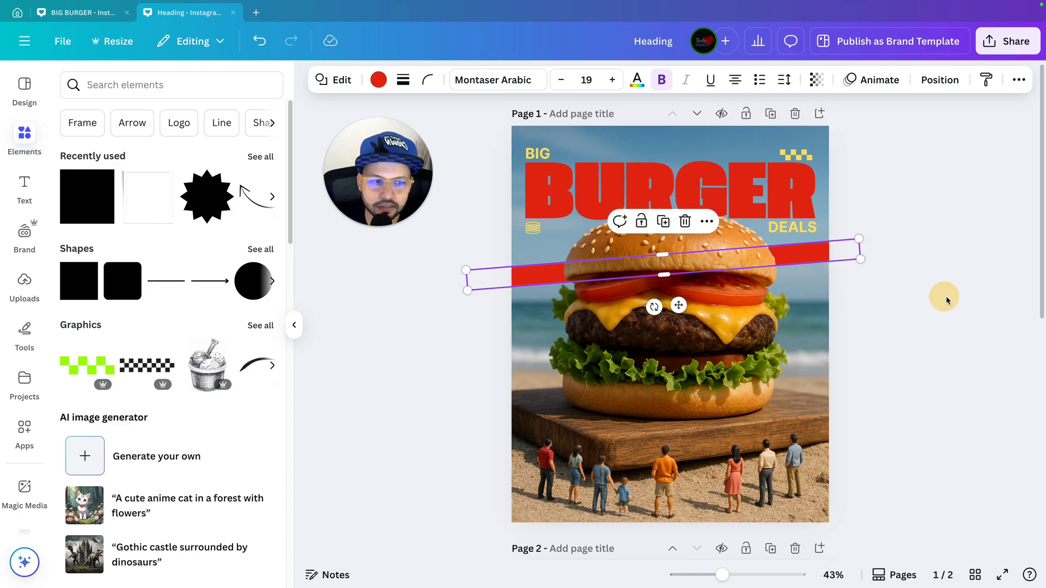
click(953, 299)
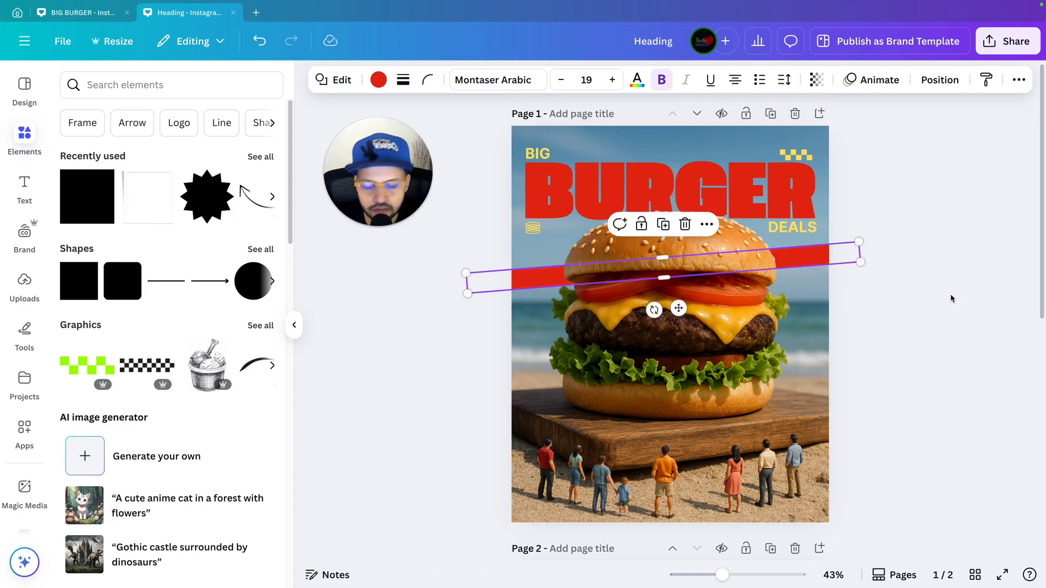
key(shift+Down)
key(shift+Right)
Duplicate the red band onto the people below the burger and rotate the copy to slope the opposite way.
drag(815, 267, 805, 450)
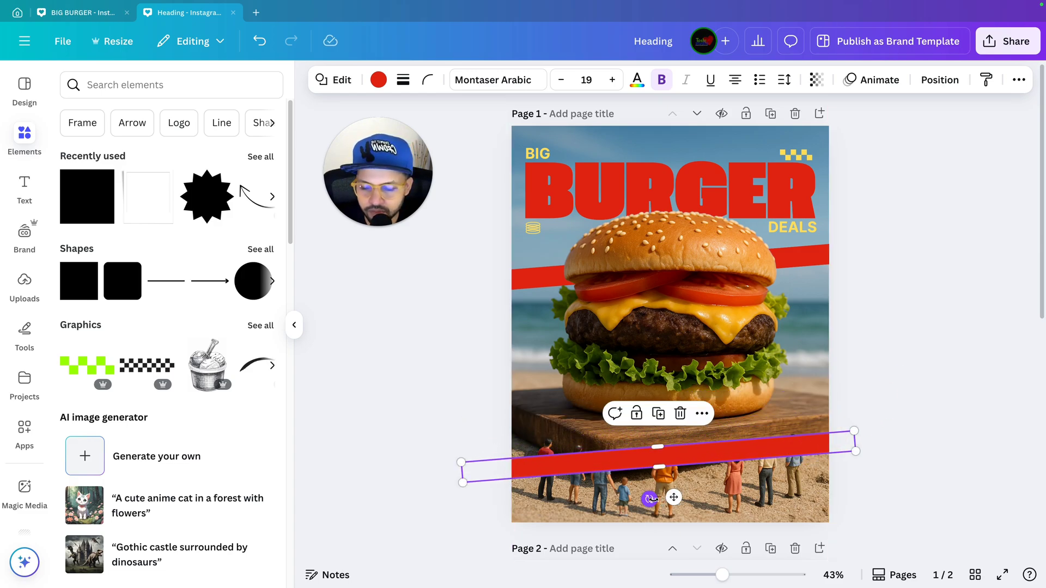
drag(650, 499, 646, 503)
scroll(870, 413, down, 1)
scroll(893, 412, up, 1)
click(900, 409)
scroll(903, 403, up, 2)
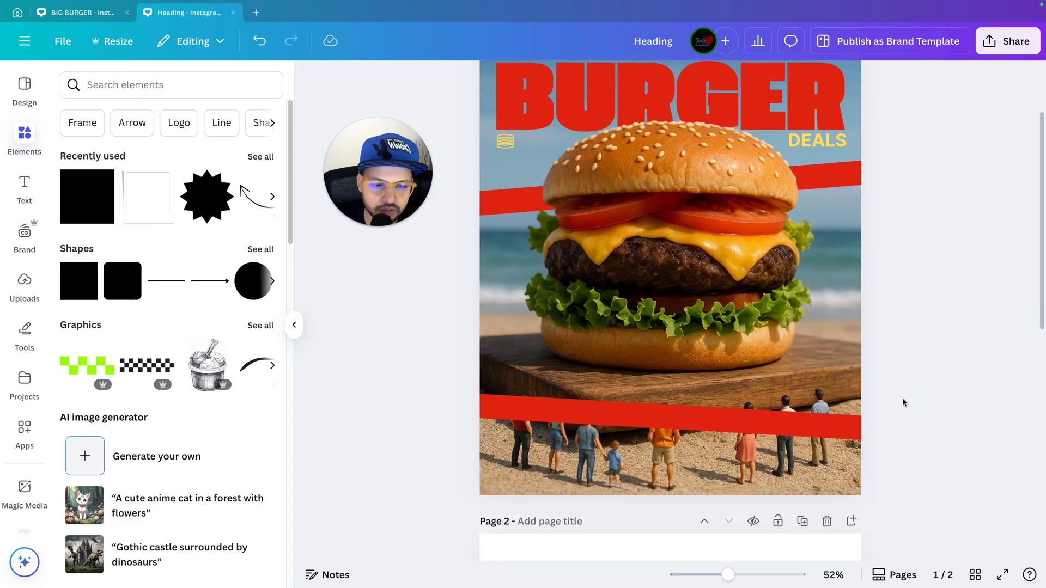
Nudge the lower red band down to the people's feet, near the bottom of page 1.
click(827, 405)
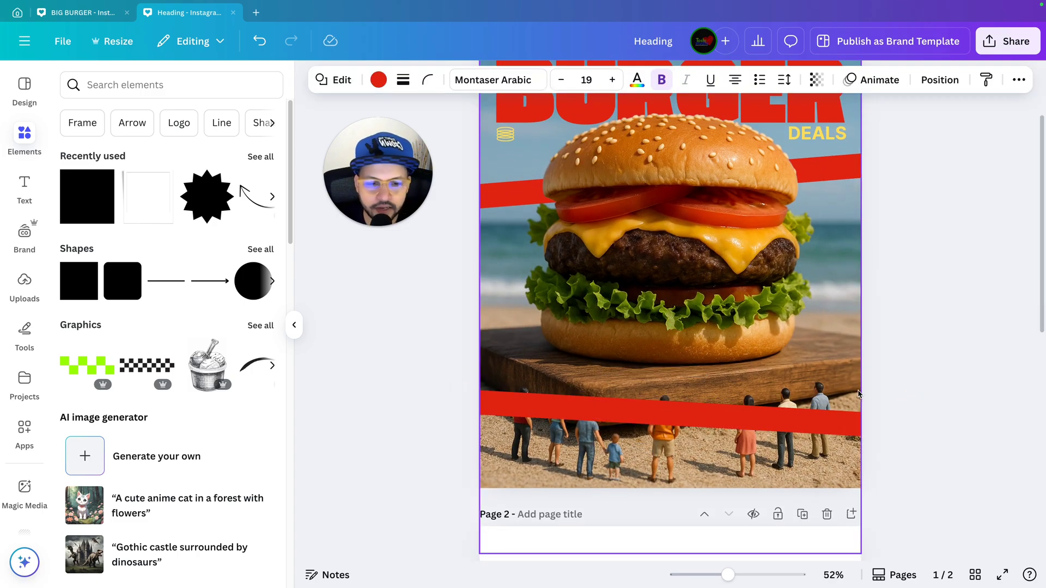
key(shift+Down)
key(shift+Down)
key(shift+Down)
key(shift+Down)
key(shift+Down)
key(shift+Down)
key(shift+Down)
key(shift+Down)
key(shift+Down)
key(shift+Down)
key(shift+Down)
key(shift+Down)
key(shift+Down)
key(shift+Down)
key(shift+Down)
key(shift+Down)
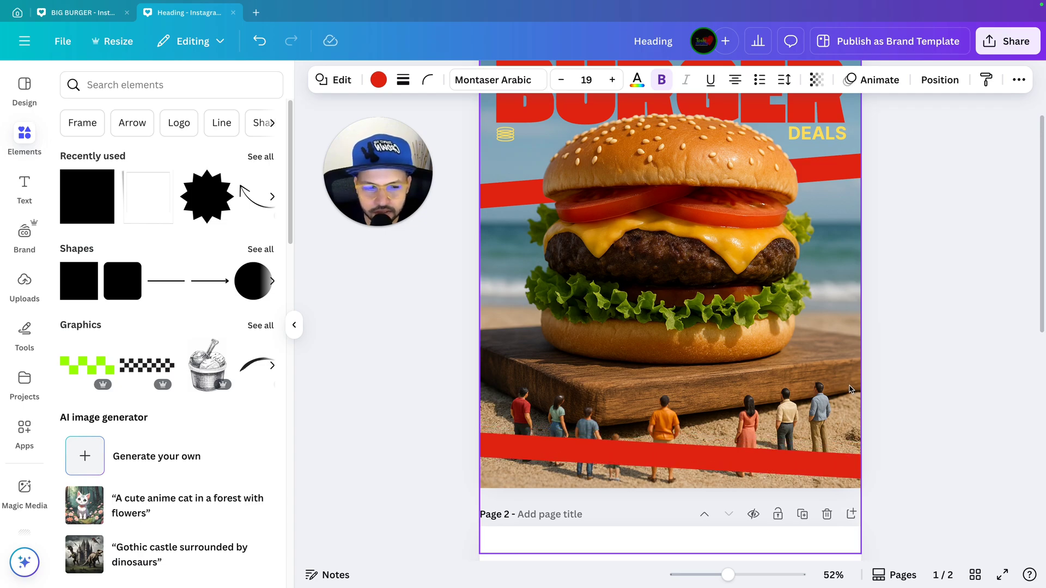
scroll(851, 389, down, 3)
click(869, 366)
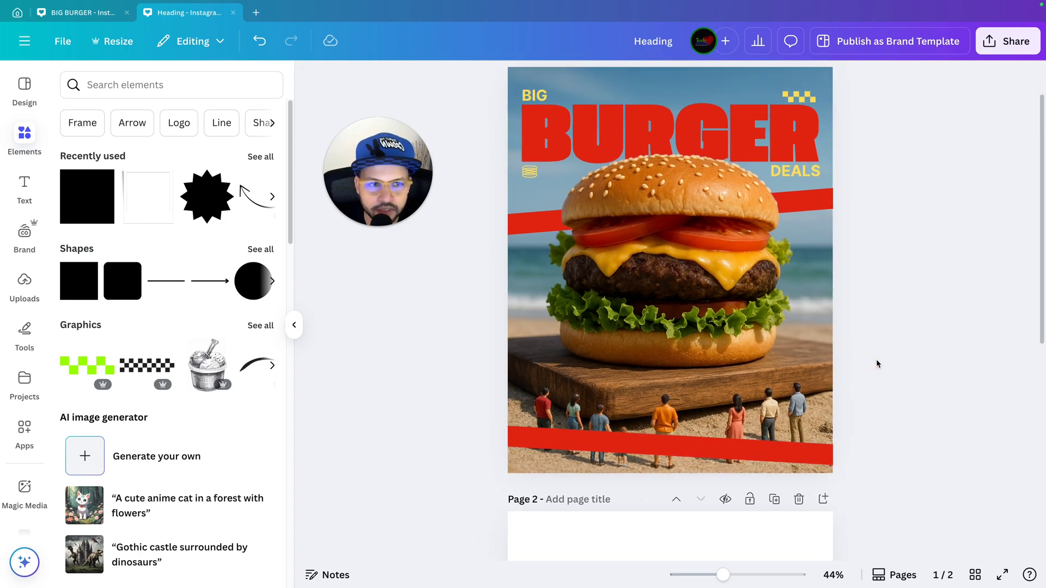
scroll(875, 364, down, 2)
drag(892, 120, 477, 403)
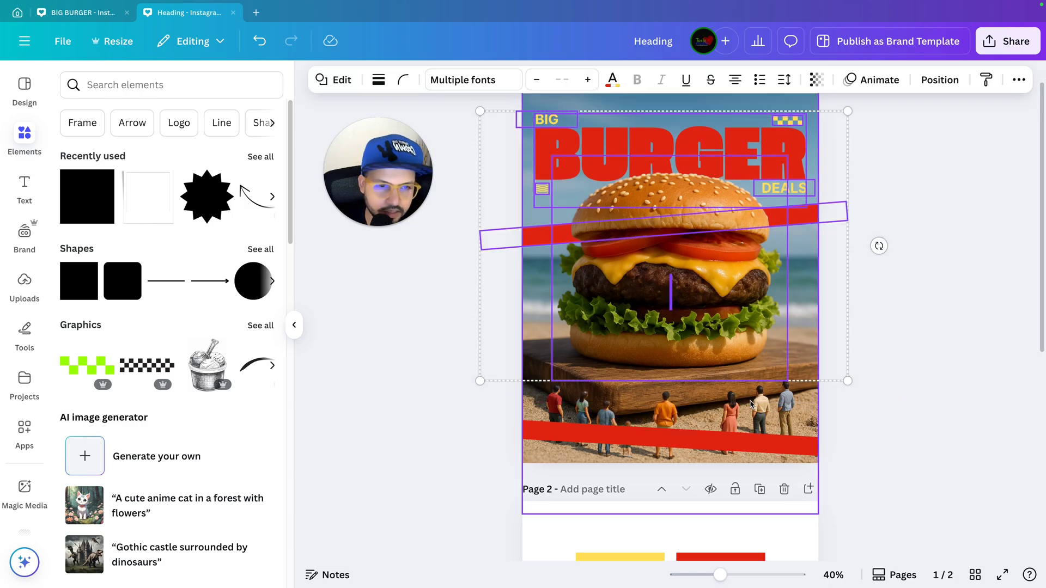
scroll(773, 352, up, 1)
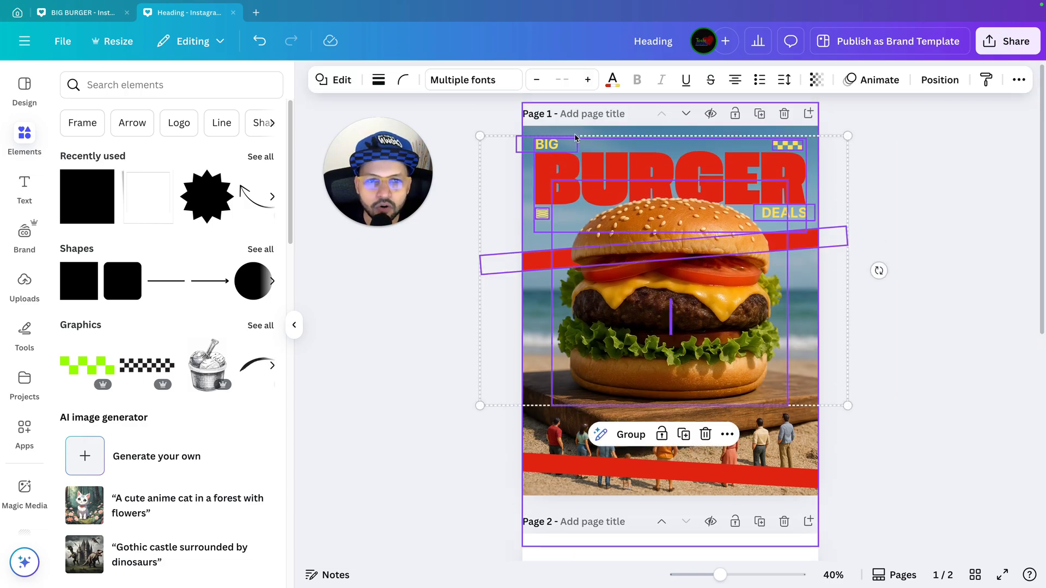
scroll(924, 287, down, 1)
click(932, 308)
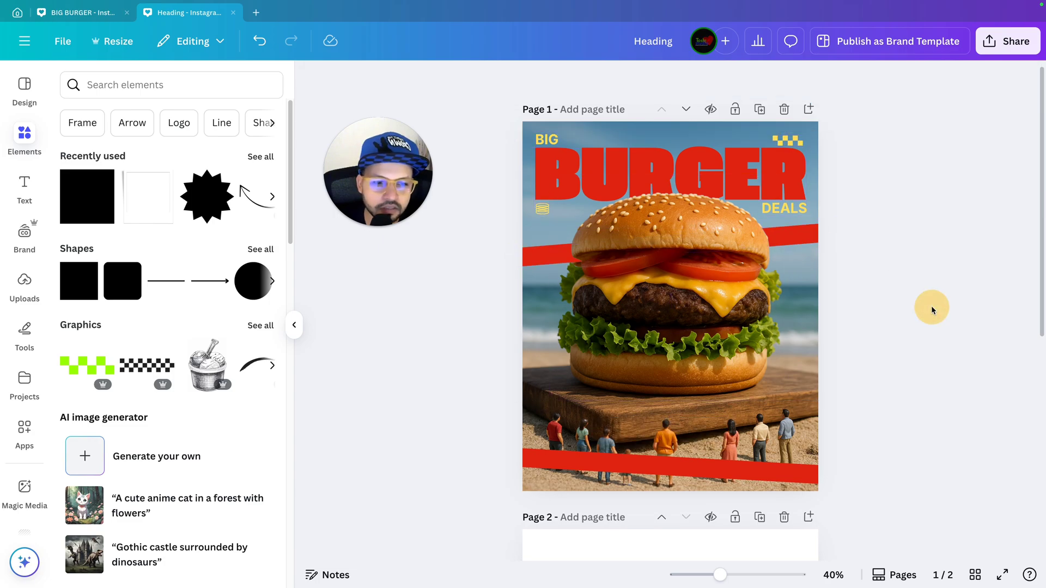
Shift the background photo slightly upward so that more of the people shows above the lower red band.
scroll(935, 307, up, 3)
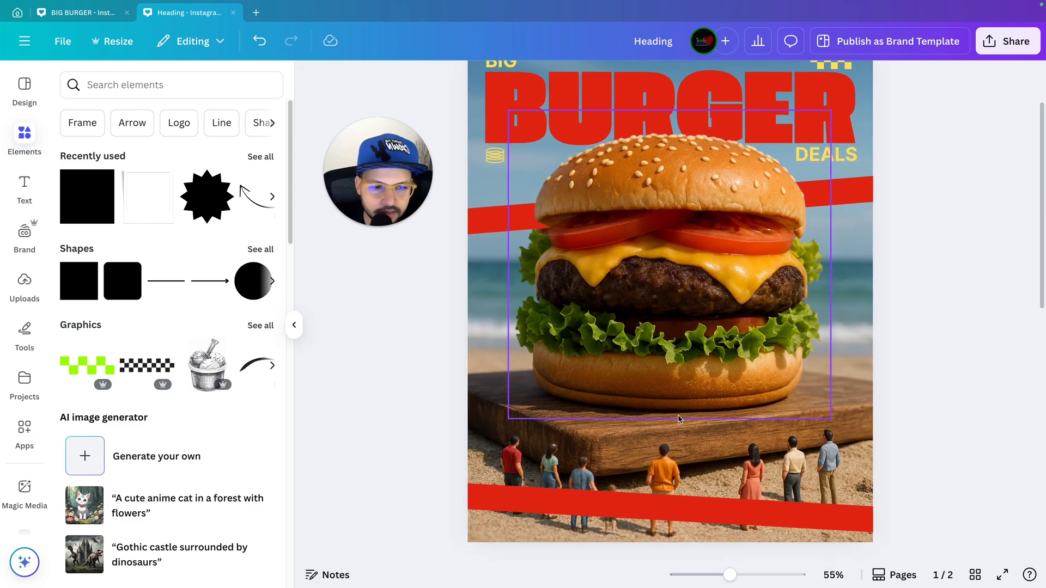
click(861, 415)
double_click(861, 416)
click(922, 407)
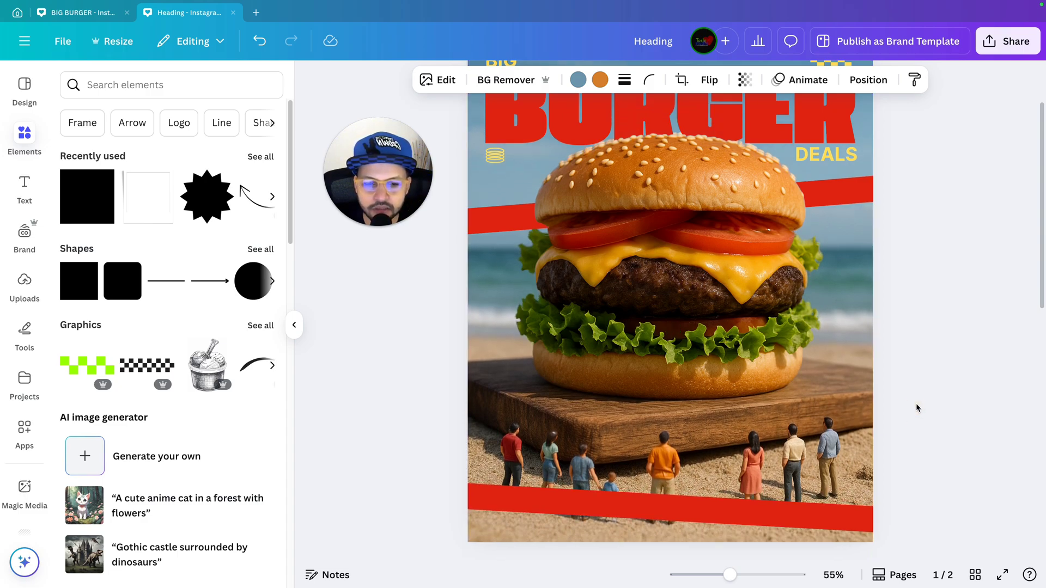
scroll(917, 403, down, 3)
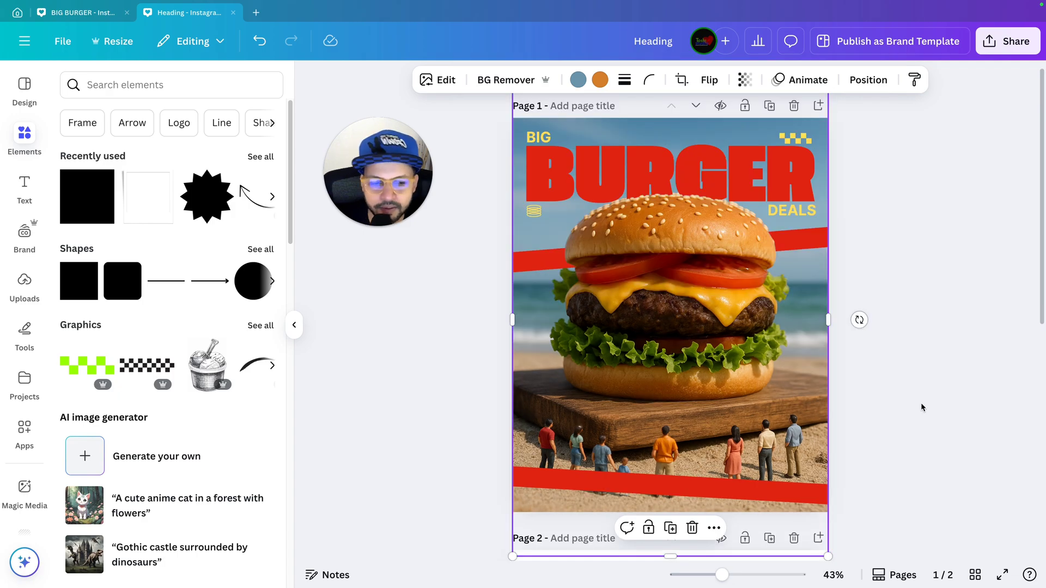
click(920, 406)
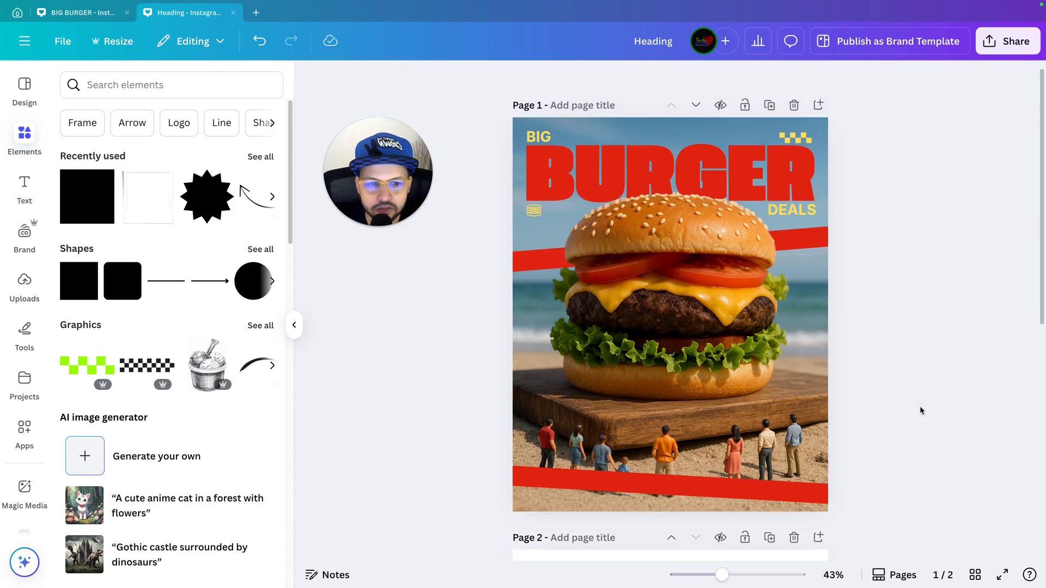
click(670, 484)
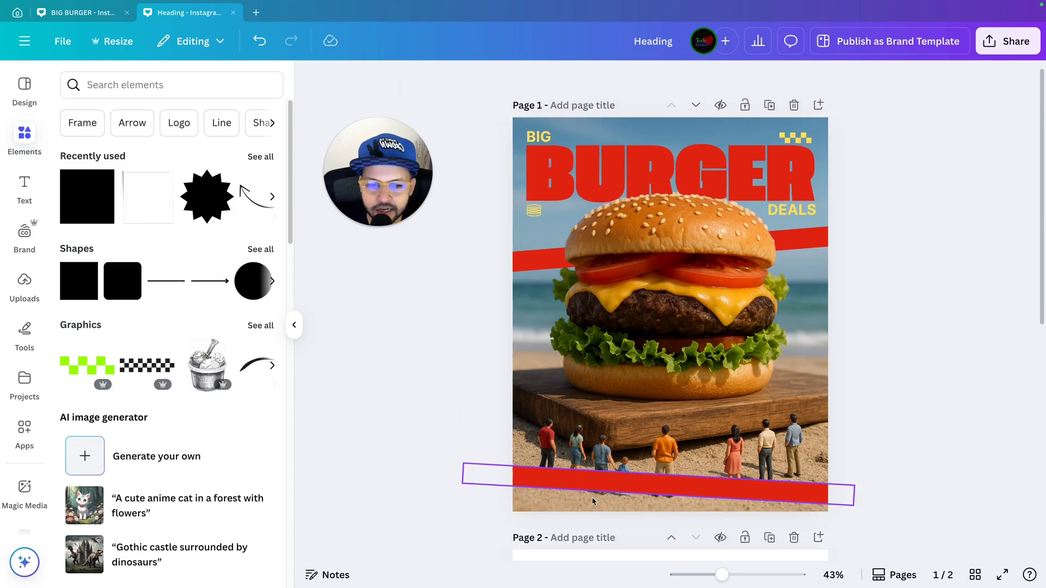
scroll(675, 468, up, 3)
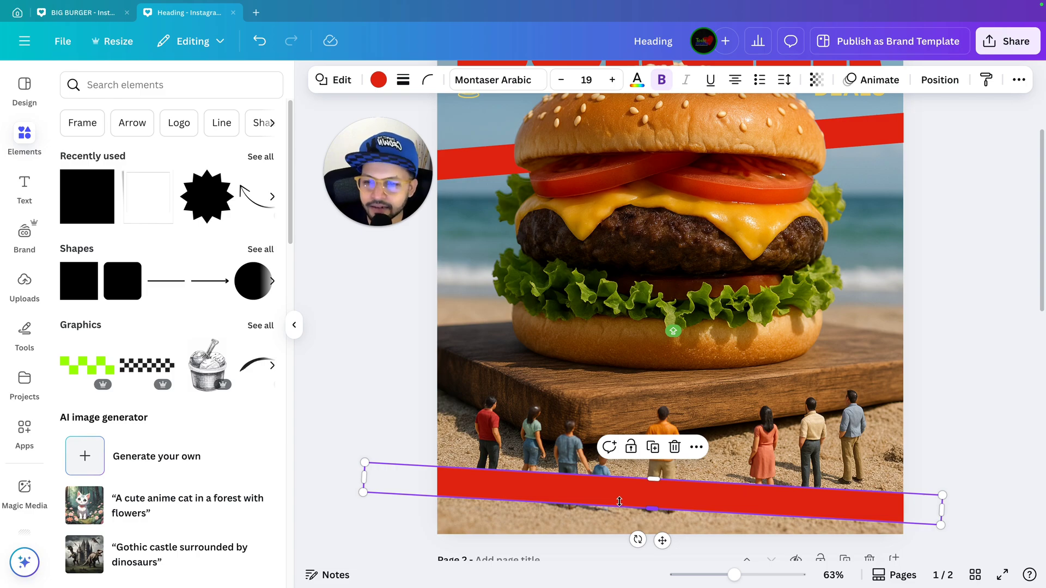
scroll(619, 502, down, 3)
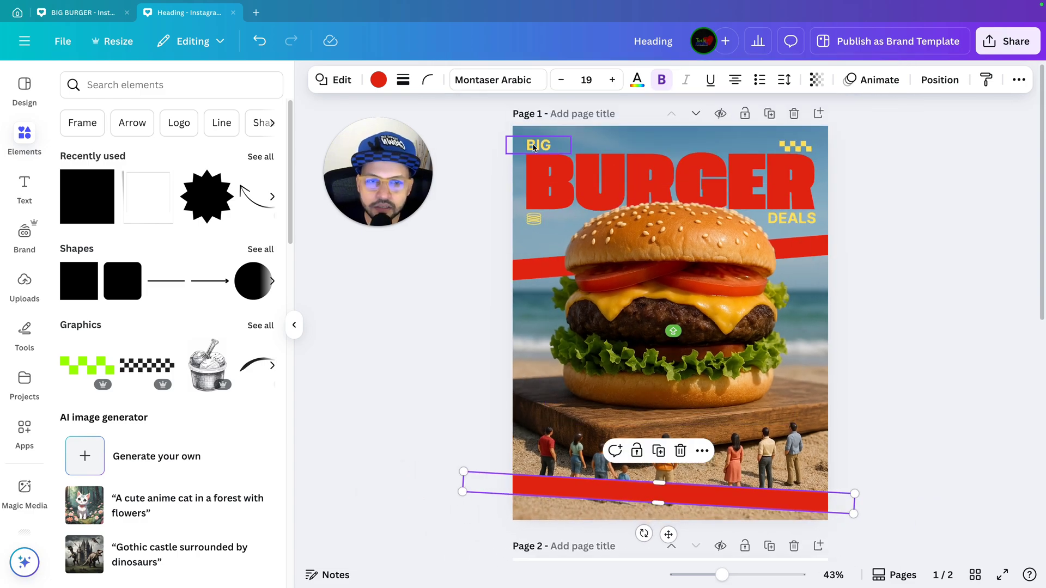
click(533, 146)
drag(534, 146, 632, 485)
Add the text FROM 11:00 AM TO 1:00 PM inside the lower red band.
click(719, 493)
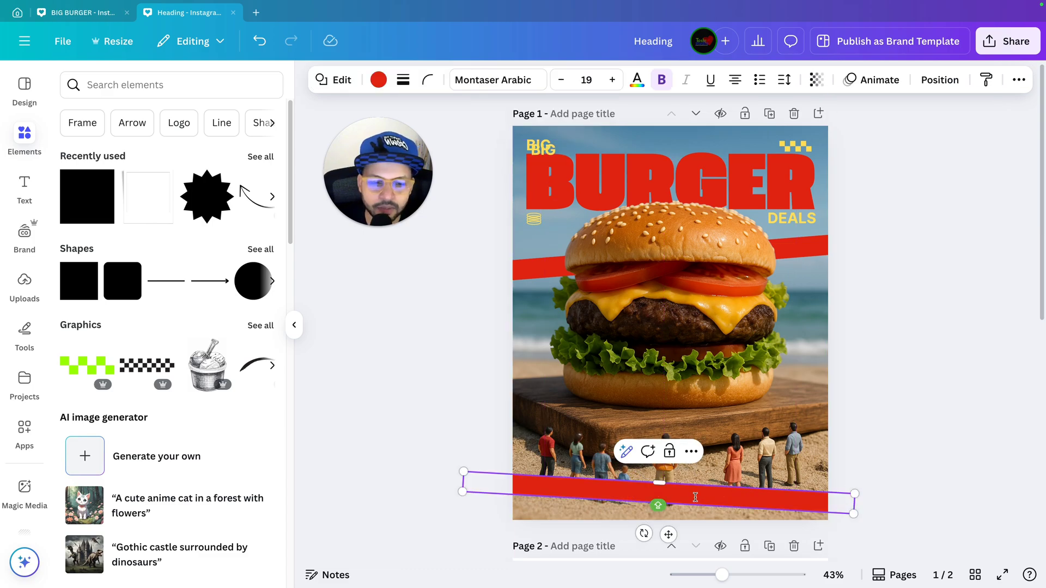
scroll(695, 497, up, 5)
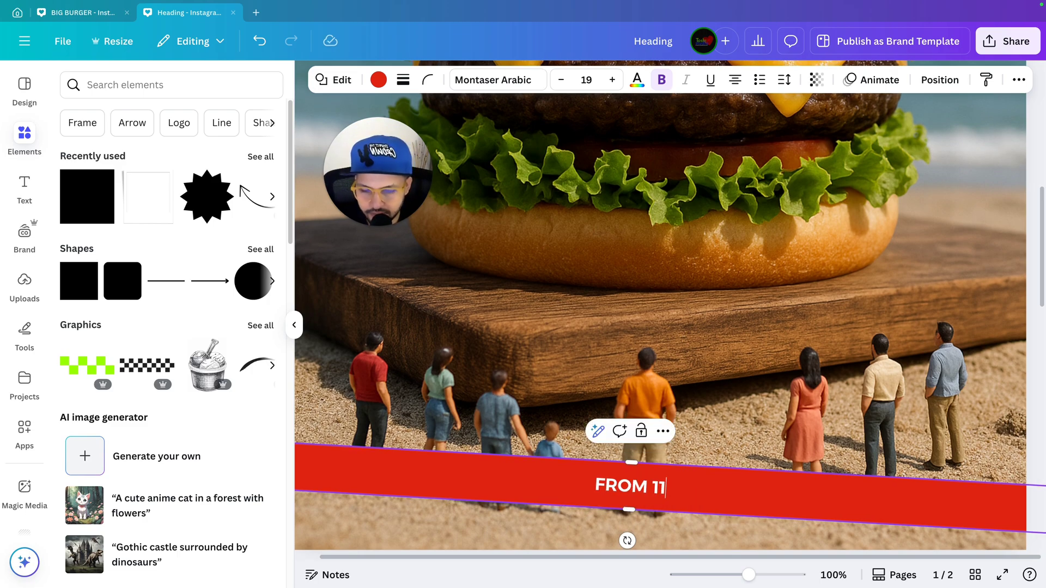
text(:00 AM TO)
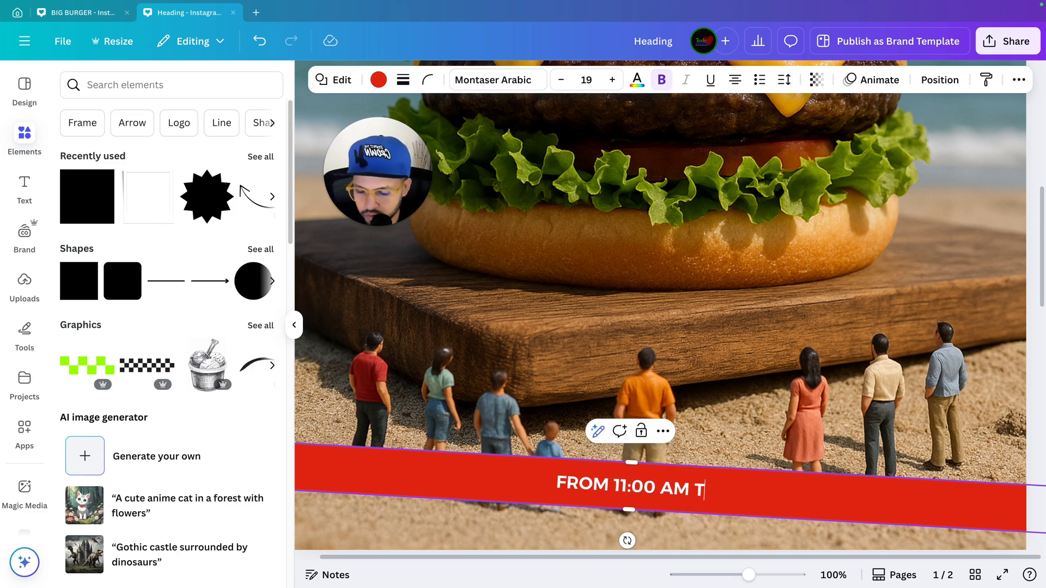
text(:00 PM)
scroll(698, 509, down, 5)
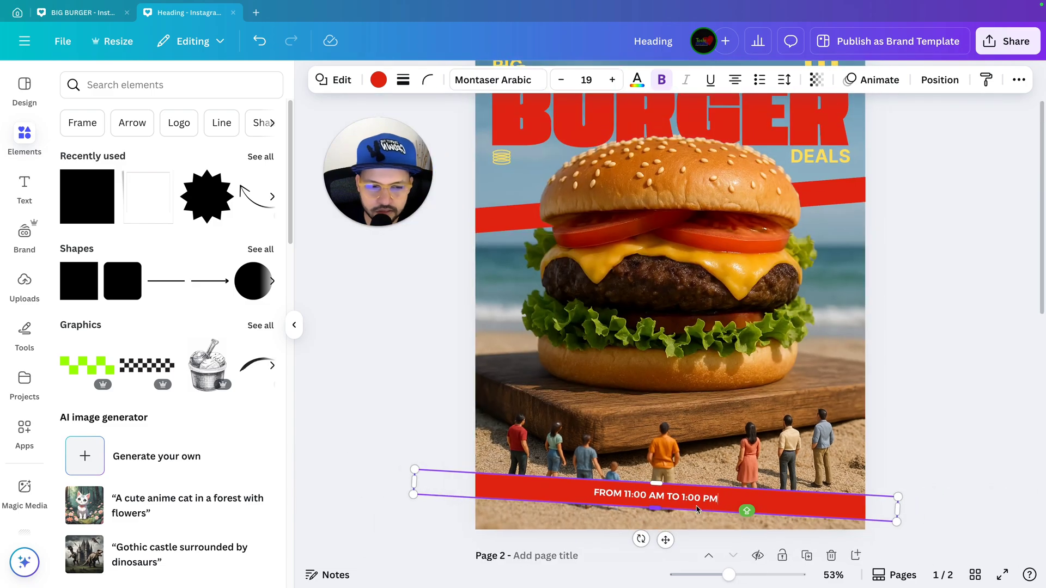
scroll(903, 274, down, 2)
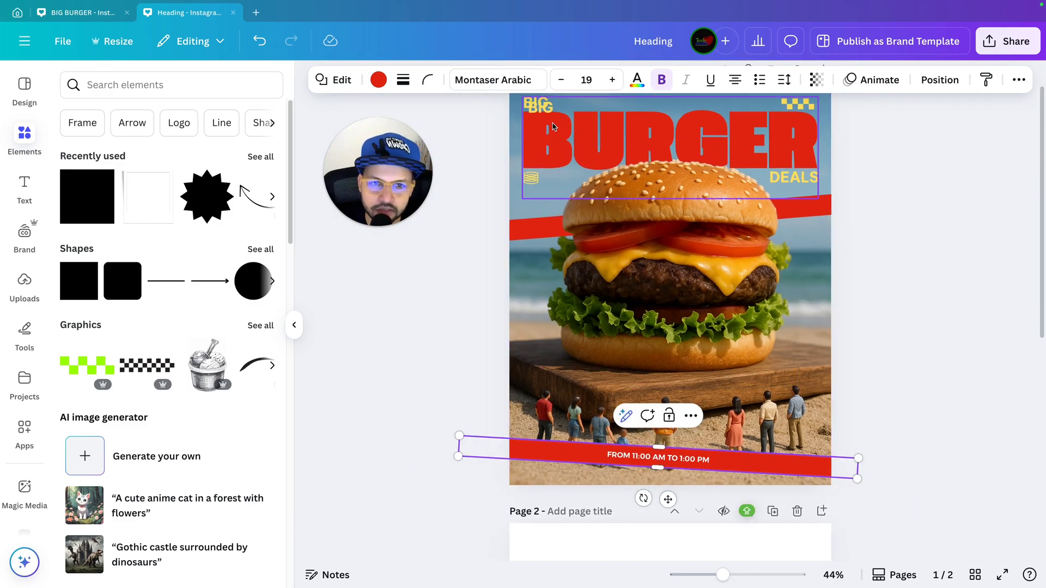
Delete the duplicate BIG text overlapping the original above the heading and select the lower red band.
click(536, 109)
click(702, 463)
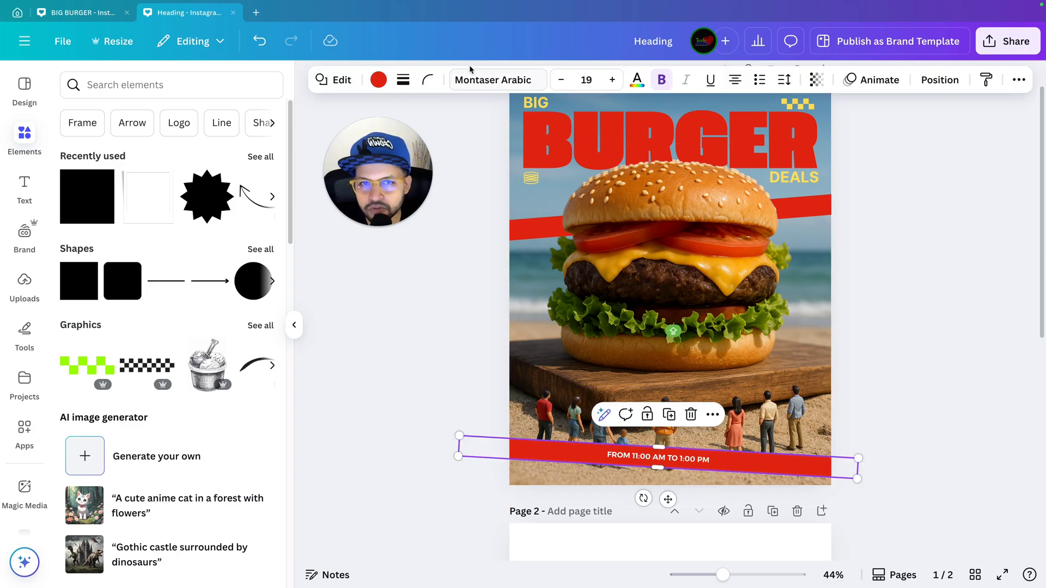
Set the lower red band's offer-hours text in bold Inter at size 25.
click(479, 81)
click(92, 212)
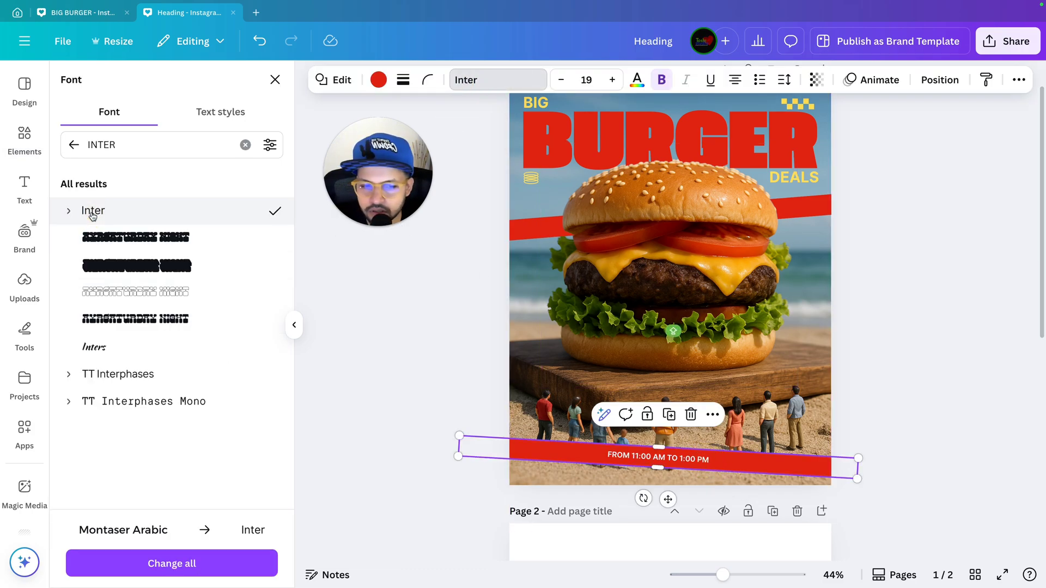
click(659, 83)
click(660, 81)
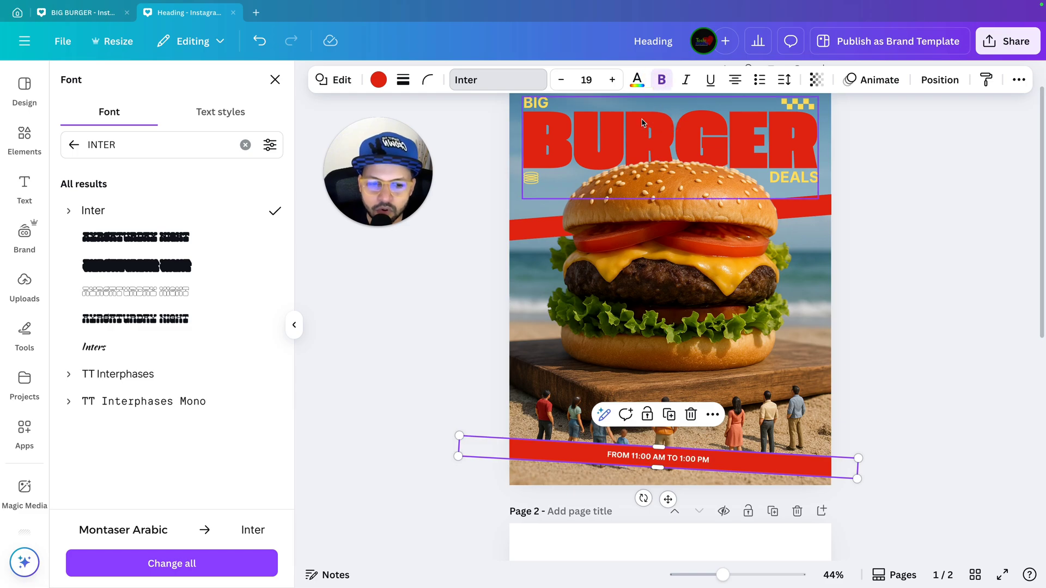
click(611, 80)
click(611, 83)
click(611, 83)
click(611, 83)
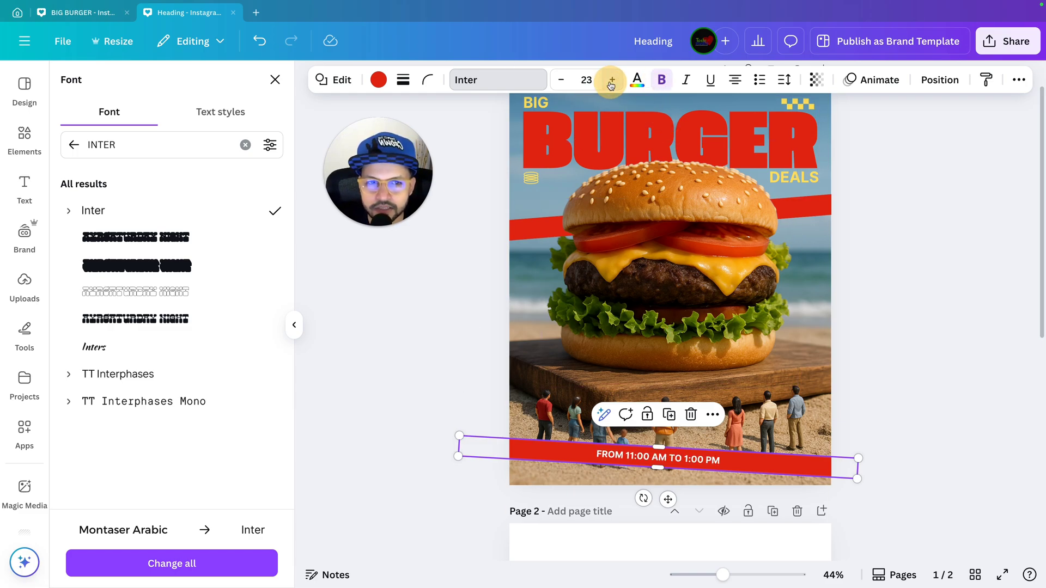
click(611, 83)
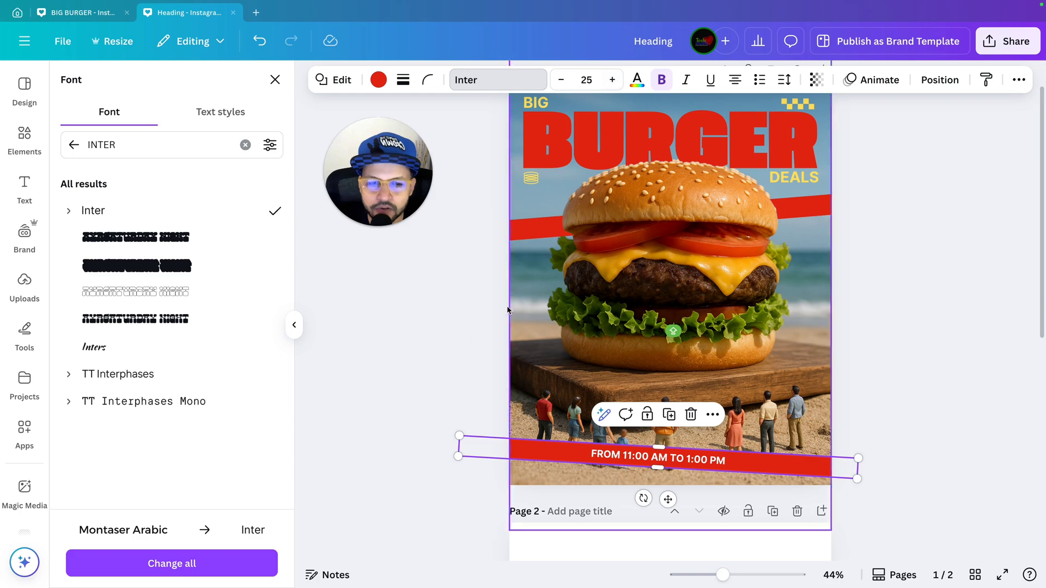
click(398, 365)
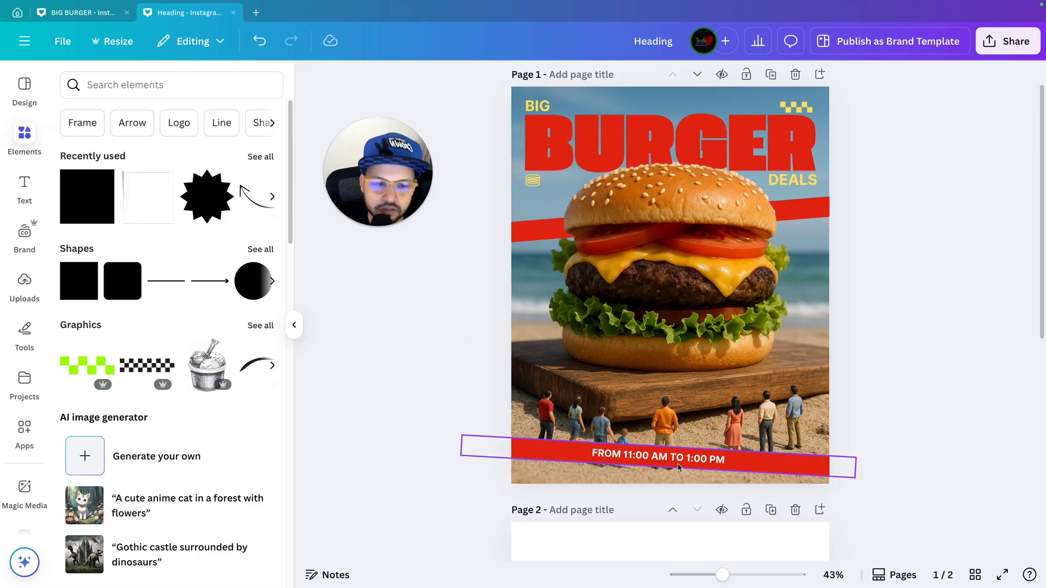
Color the lower red band's text in the document's yellow.
click(483, 448)
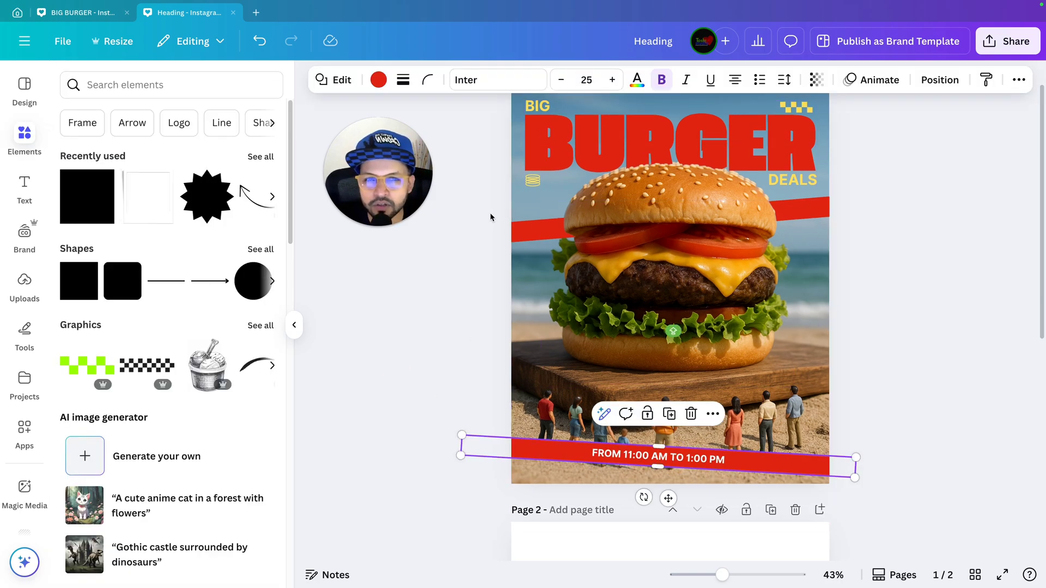
click(638, 82)
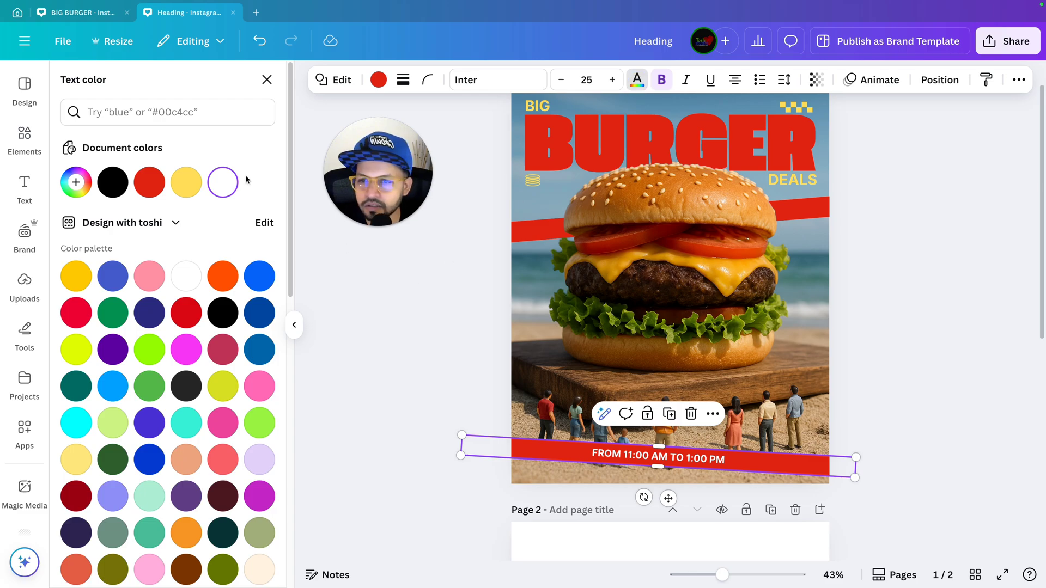
click(185, 182)
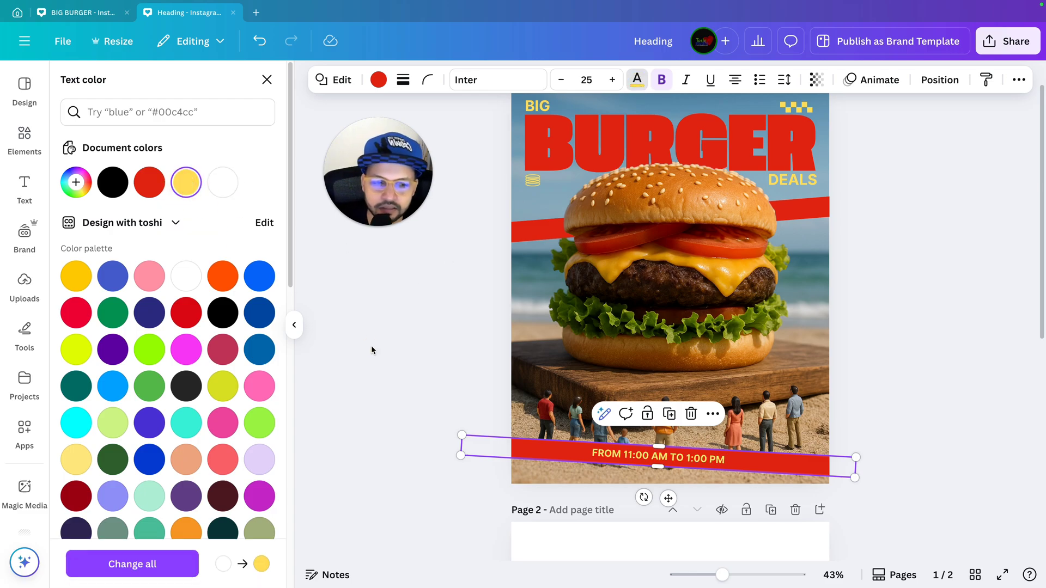
click(370, 349)
Shift the lower red band slightly to the right so its text sits about centered across the page.
click(644, 458)
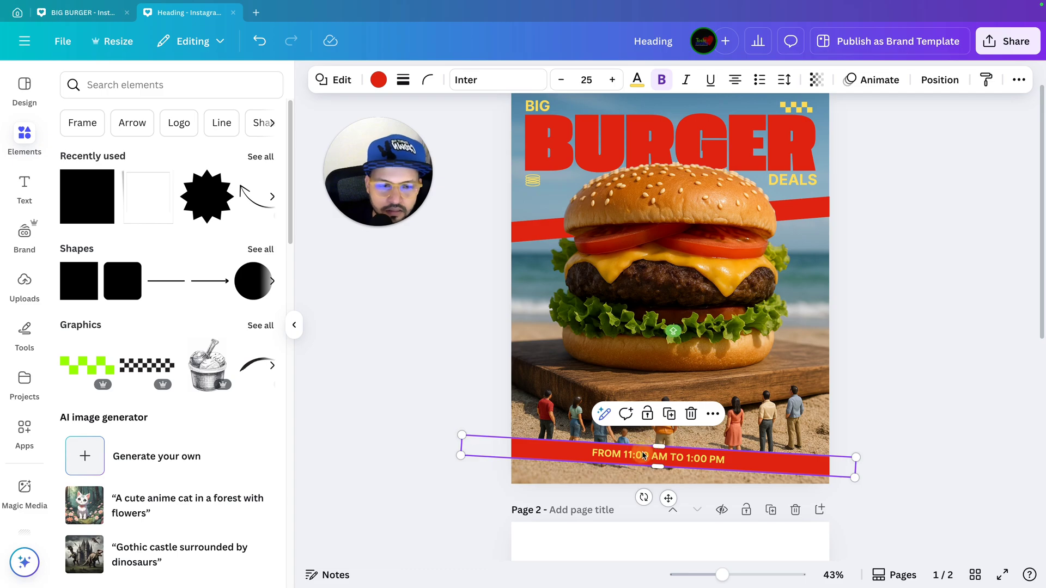
scroll(644, 457, up, 3)
scroll(674, 459, down, 1)
drag(674, 459, 695, 456)
click(981, 364)
scroll(981, 364, down, 3)
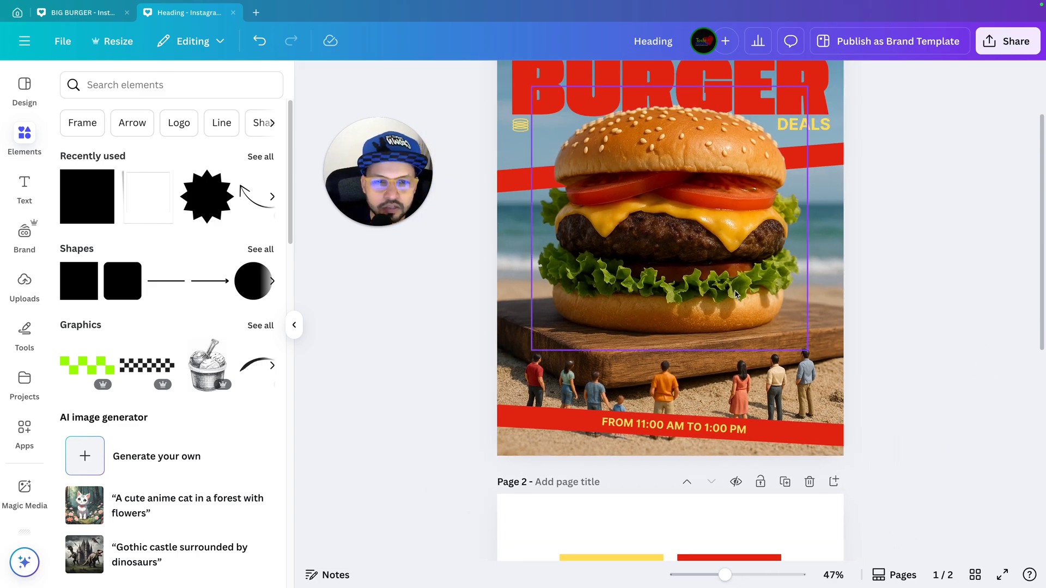
scroll(817, 338, up, 2)
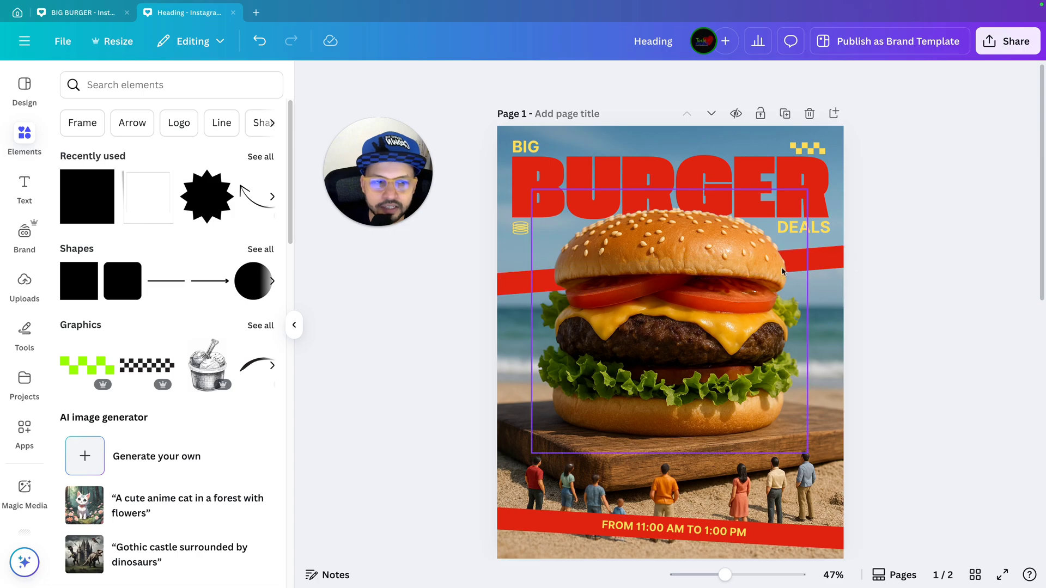
scroll(817, 267, up, 3)
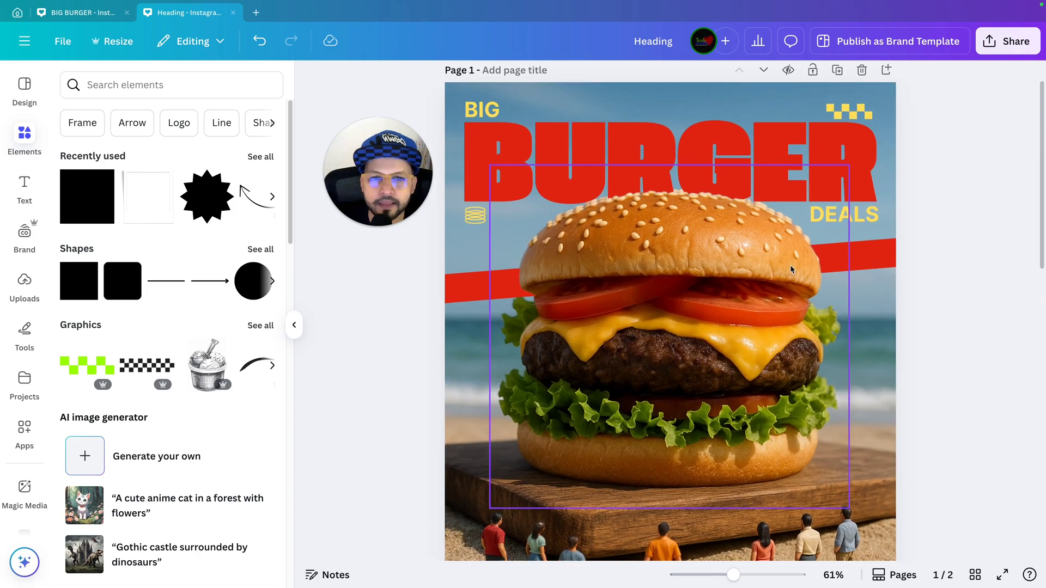
Copy the BIG text onto the upper red band's left end, reading EVERY SATURDAY in a box wide enough for two lines.
click(478, 108)
drag(478, 108, 483, 287)
key(BackSpace)
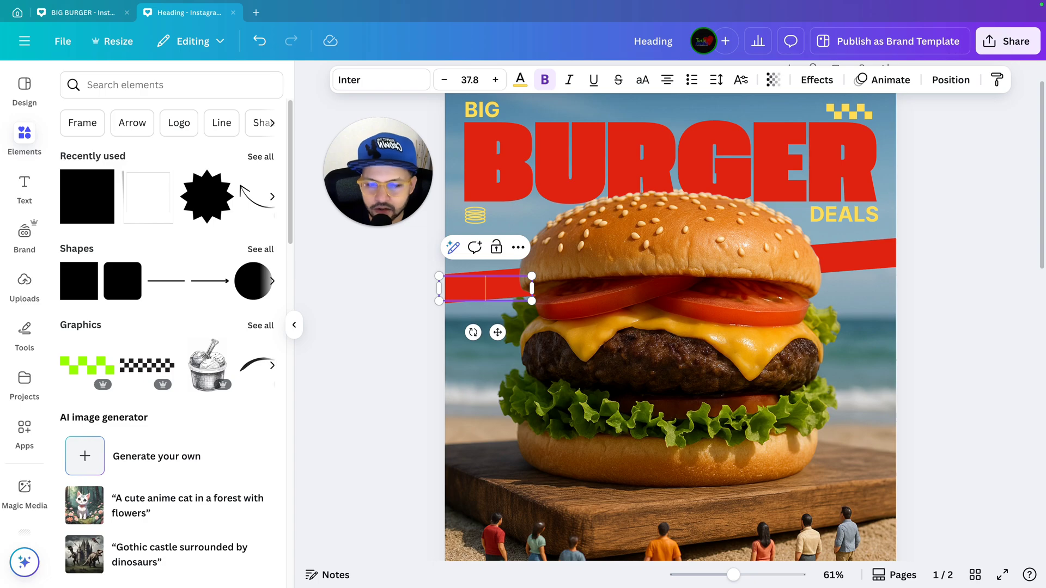
text(EVERY SATURDAY)
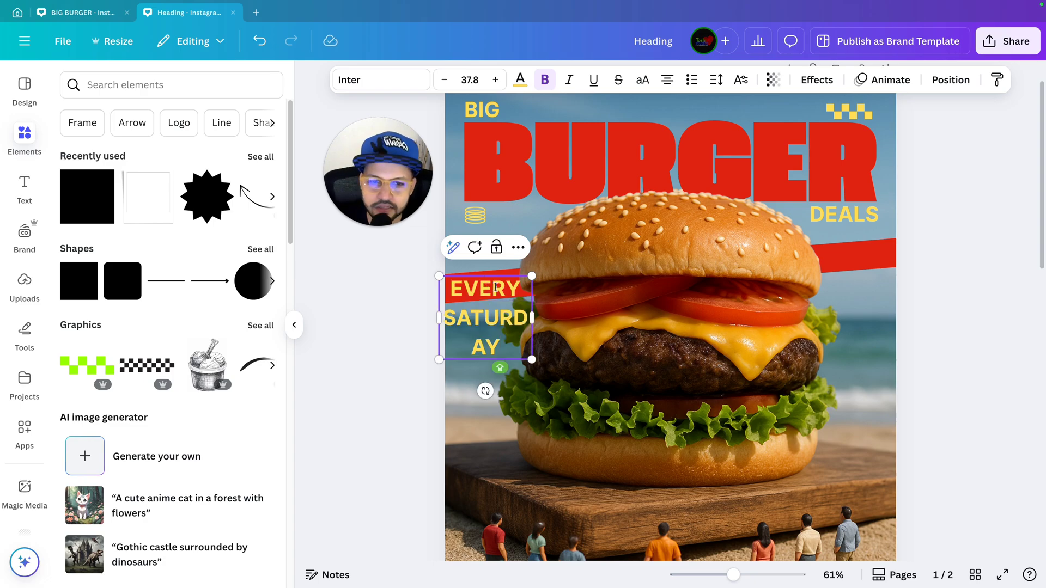
drag(534, 321, 573, 320)
click(378, 345)
Tighten the EVERY SATURDAY text to a line spacing of 0.95 and align it left.
scroll(381, 346, up, 3)
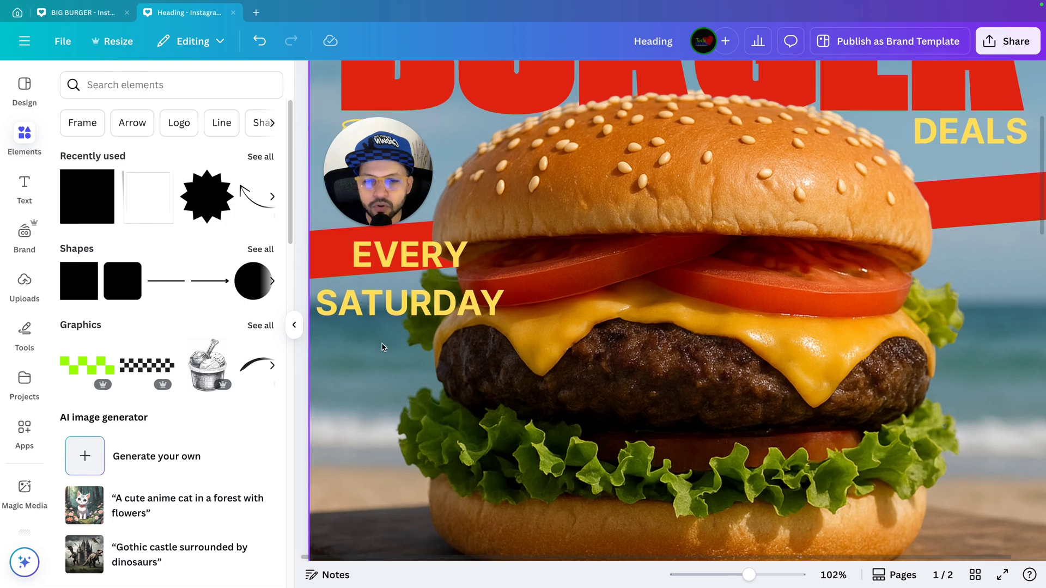
scroll(392, 350, down, 2)
click(436, 322)
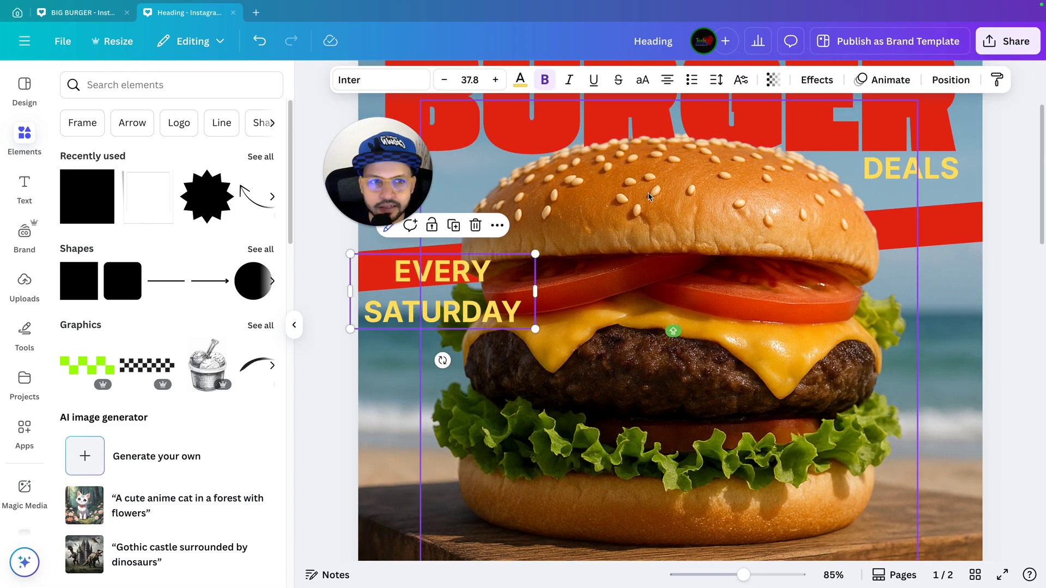
click(717, 80)
drag(687, 183, 670, 183)
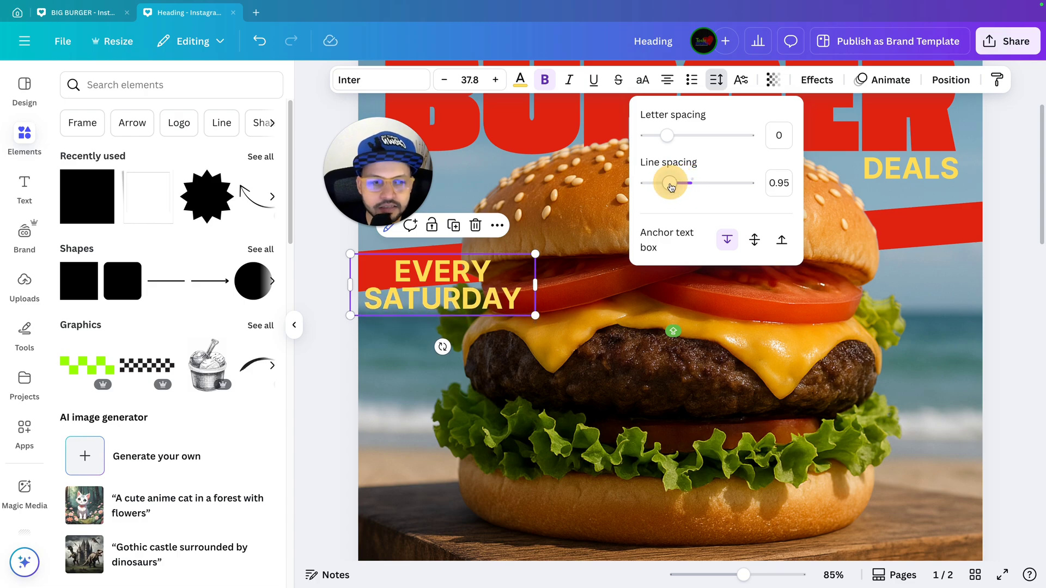
click(668, 81)
click(668, 80)
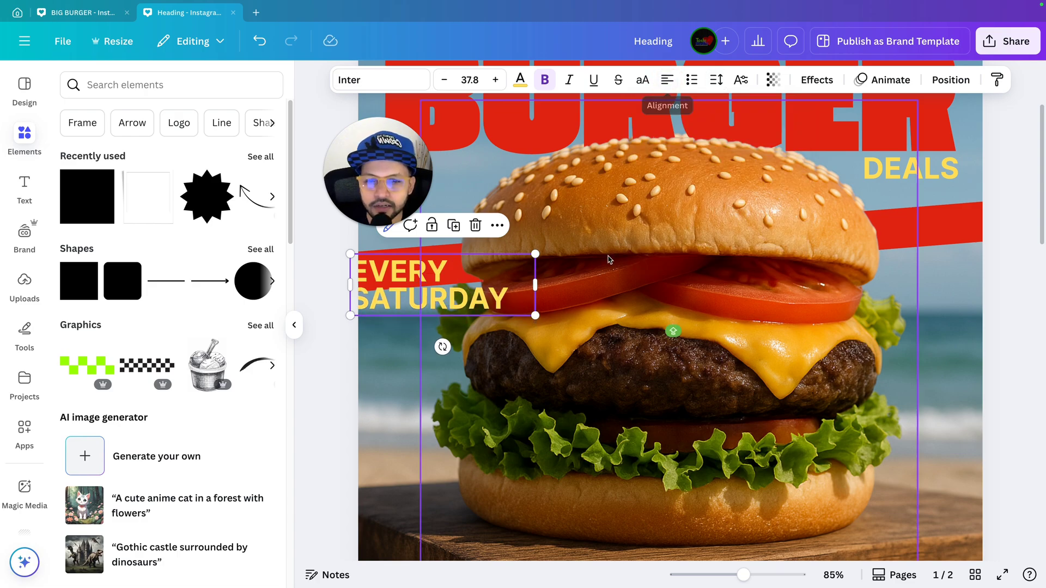
Tilt the EVERY SATURDAY text to the band's angle and shrink it to size 19.5 so it fits inside the band.
drag(444, 348, 450, 349)
drag(534, 308, 462, 280)
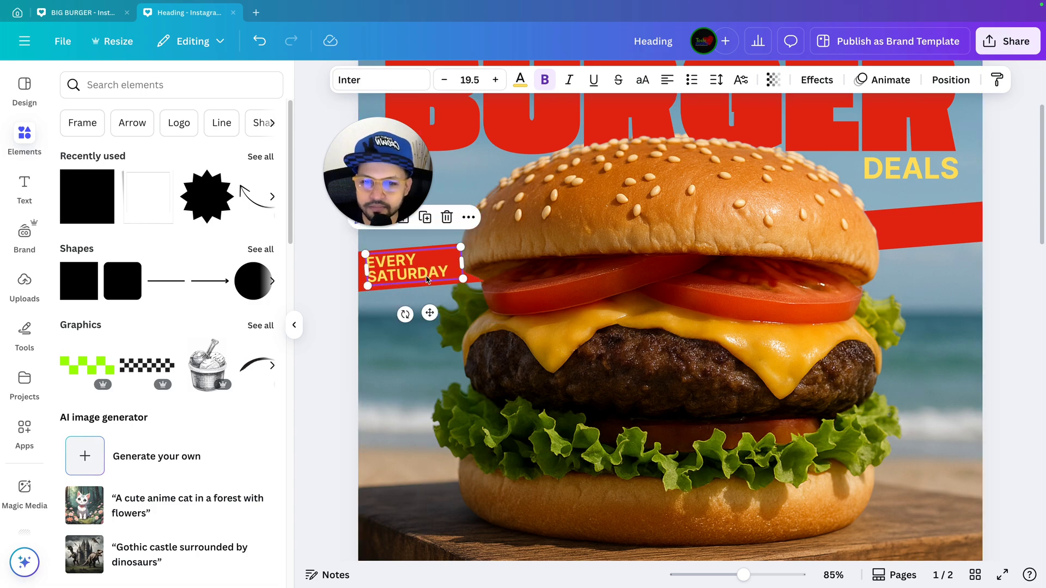
key(shift+Right)
click(353, 346)
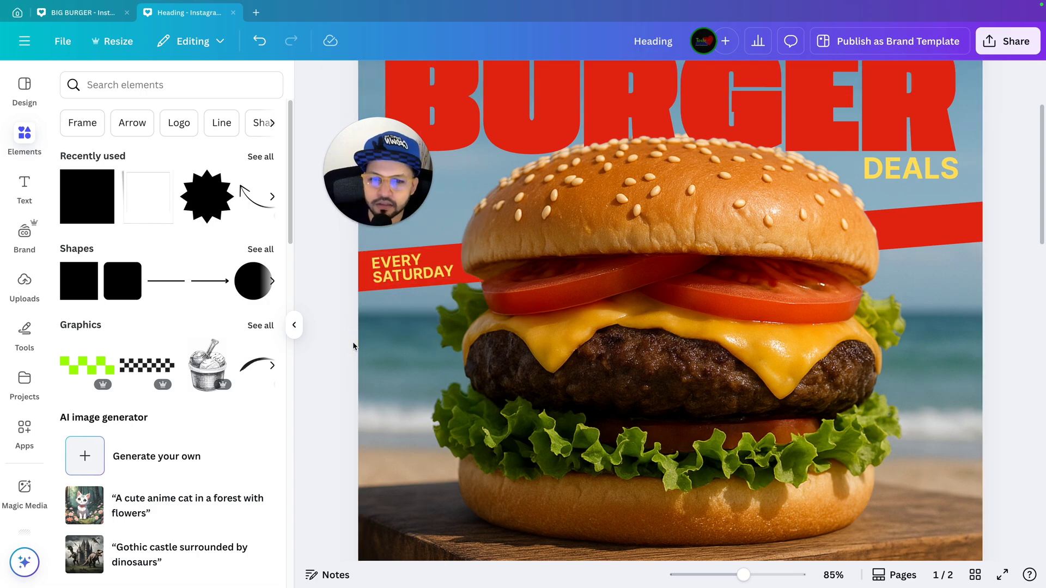
Copy the EVERY SATURDAY text onto the right end of the upper red band and change its wording to AND SUNDAY.
scroll(351, 351, down, 3)
drag(442, 290, 862, 250)
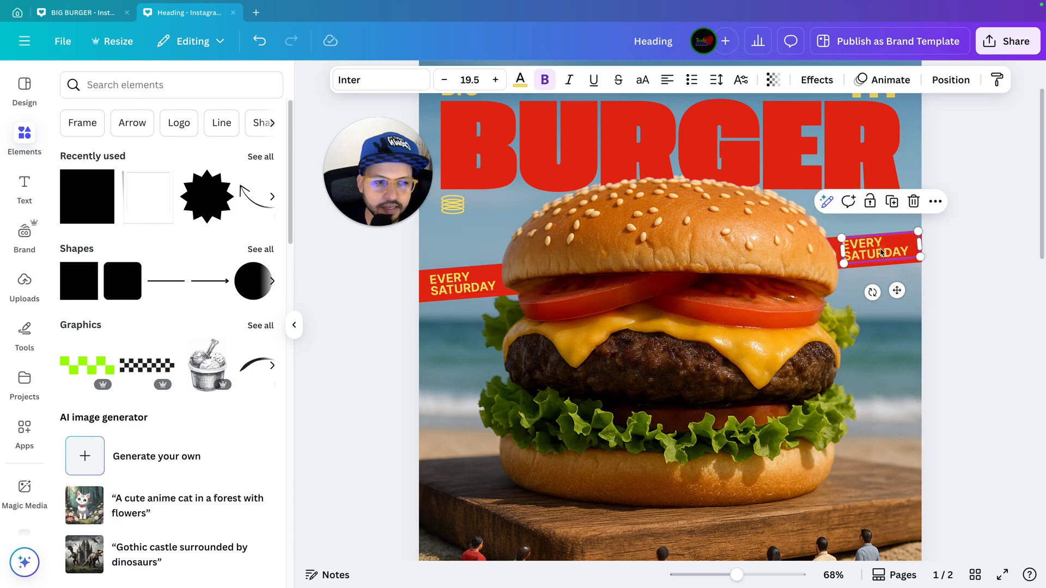
double_click(881, 249)
key(BackSpace)
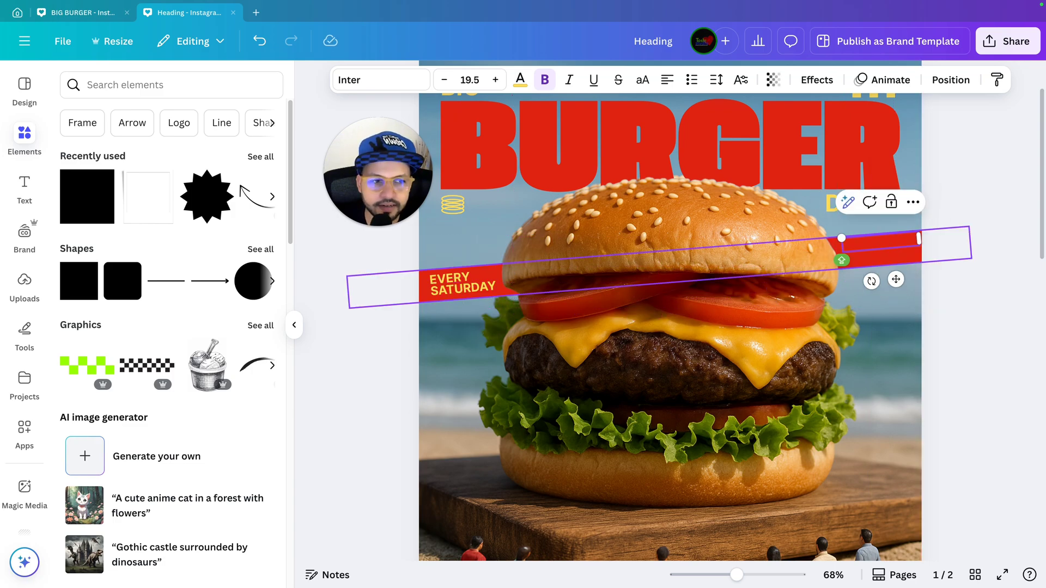
text(A)
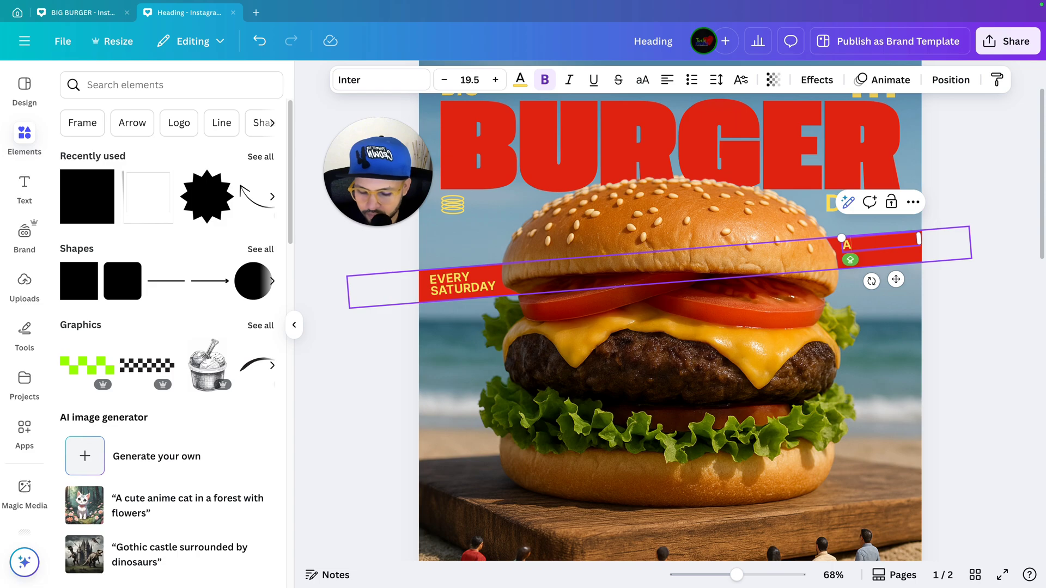
text(ND SUNDAY)
click(995, 276)
scroll(996, 276, up, 2)
click(932, 253)
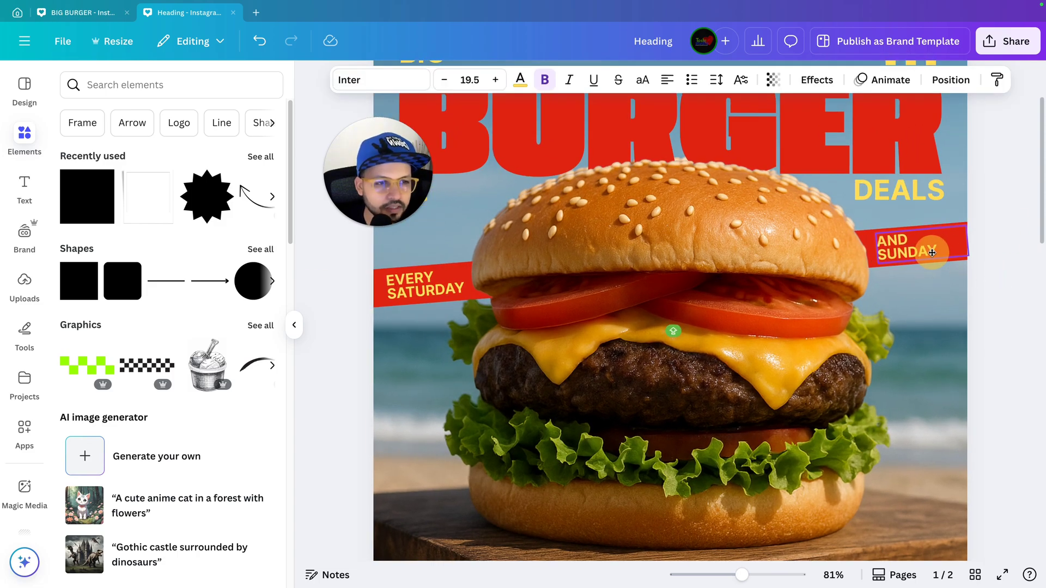
click(1003, 257)
scroll(1003, 257, down, 3)
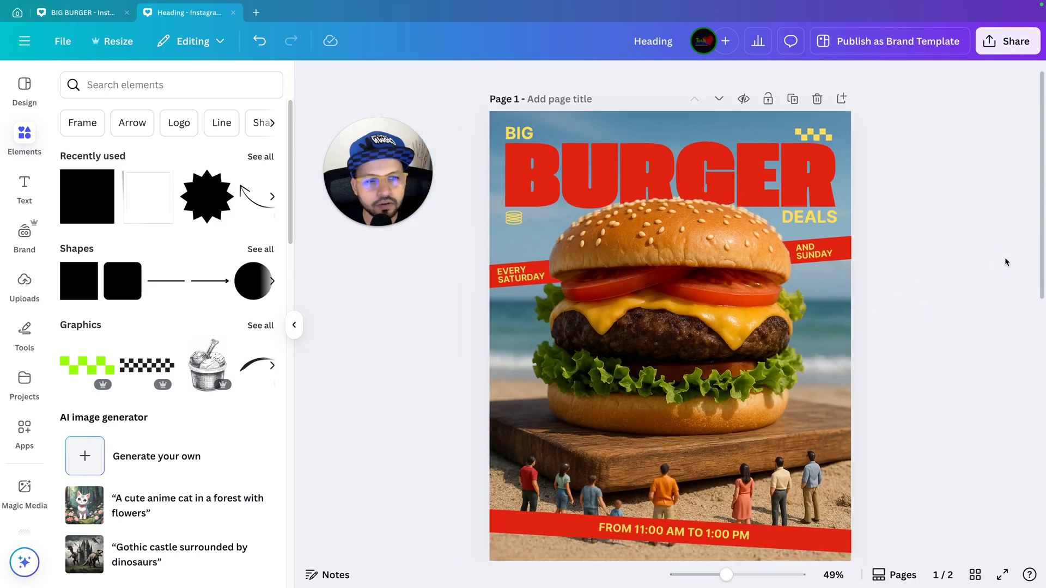
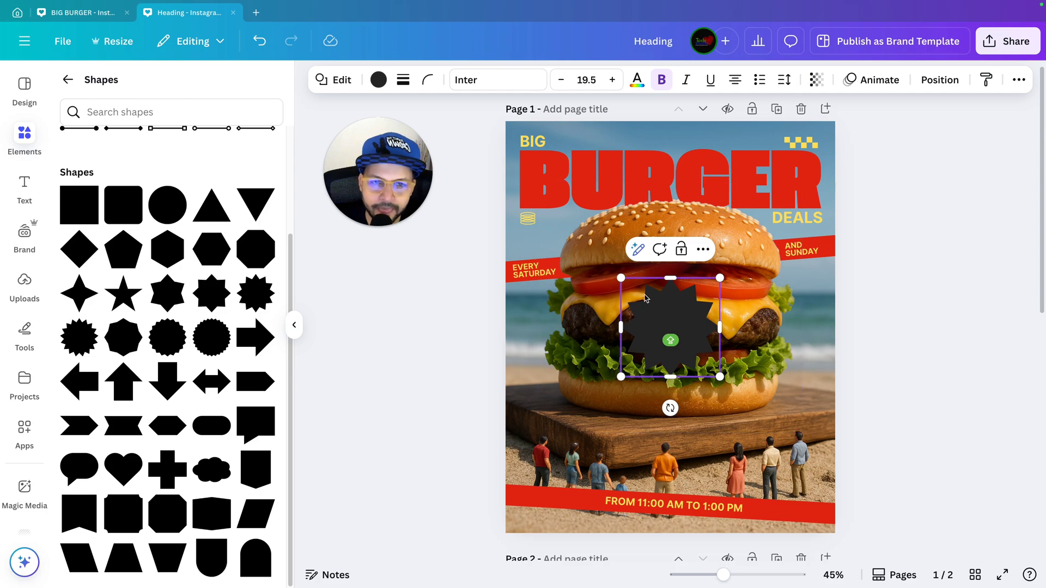
Fill the starburst shape over the burger with the document's yellow.
click(378, 80)
click(259, 182)
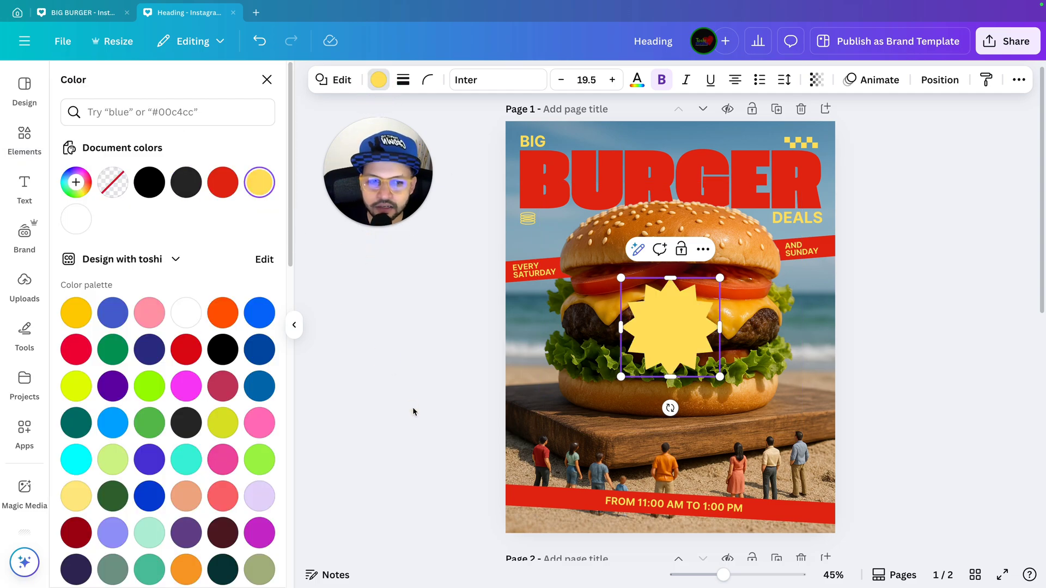
click(414, 408)
Round the yellow starburst's corners to 30 so it becomes a soft scalloped badge.
scroll(946, 357, up, 5)
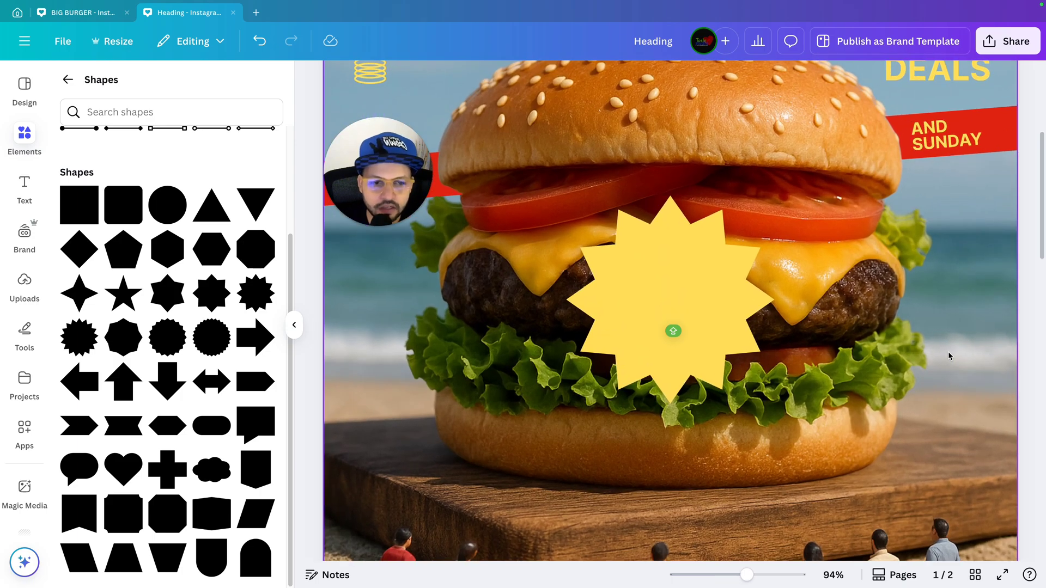
click(667, 250)
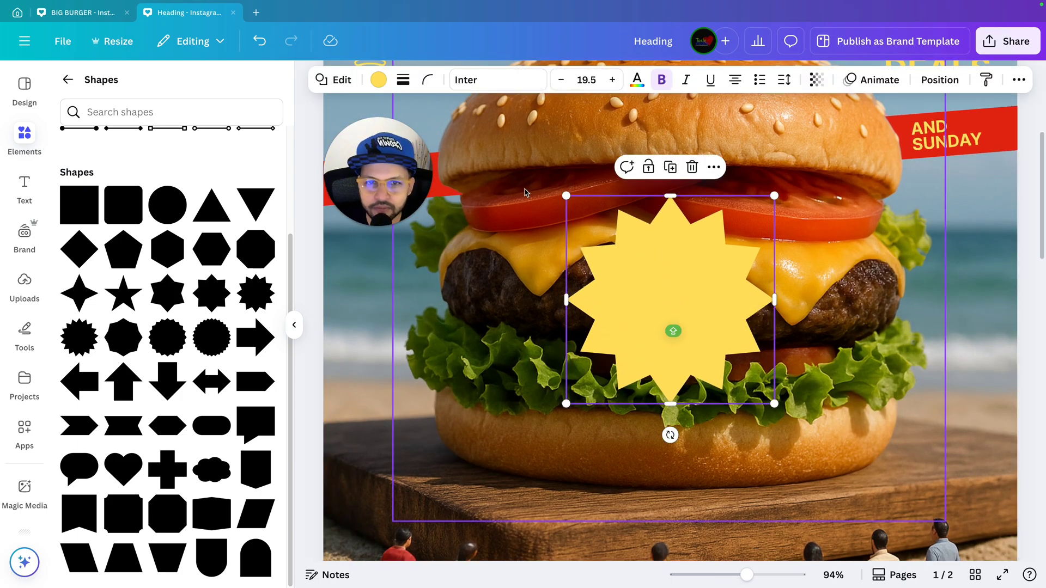
scroll(667, 251, up, 5)
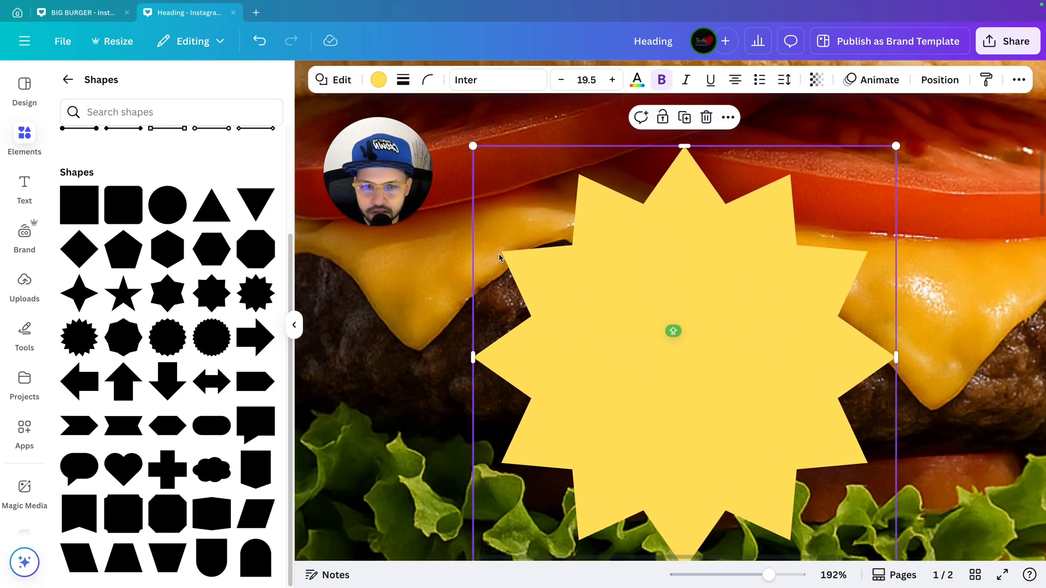
click(428, 79)
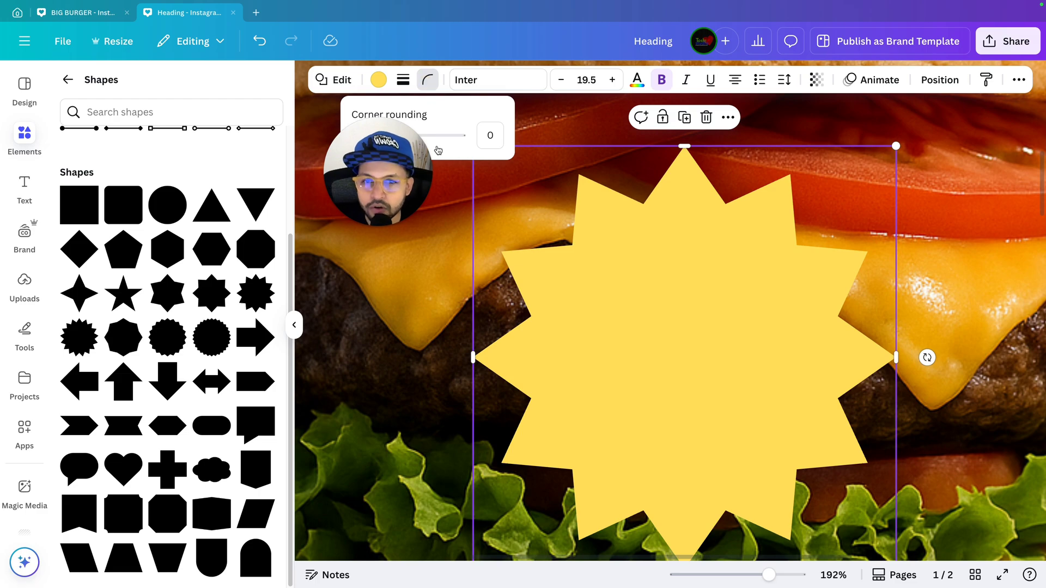
drag(357, 136, 390, 136)
scroll(610, 228, down, 5)
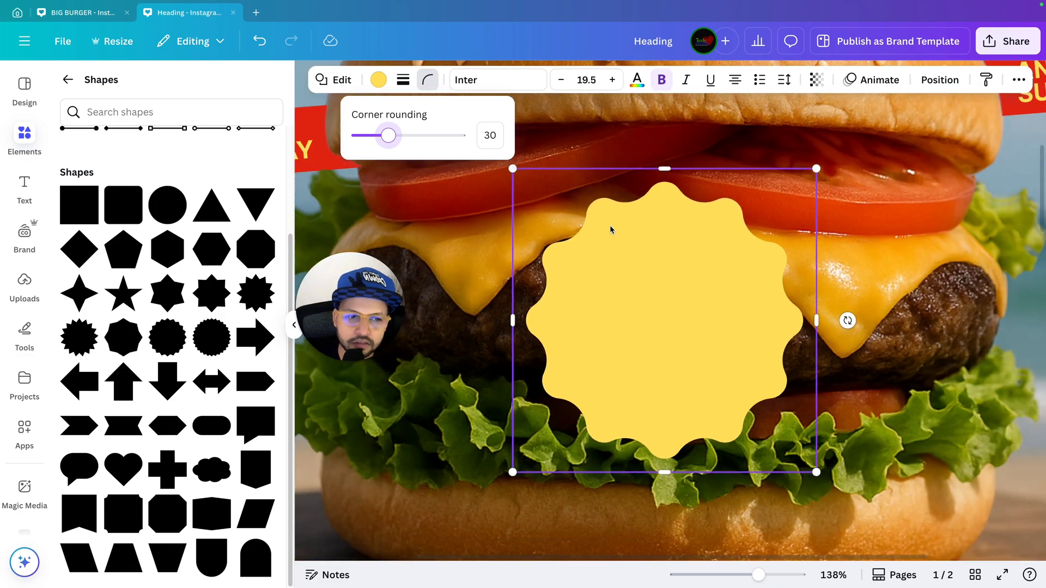
click(830, 279)
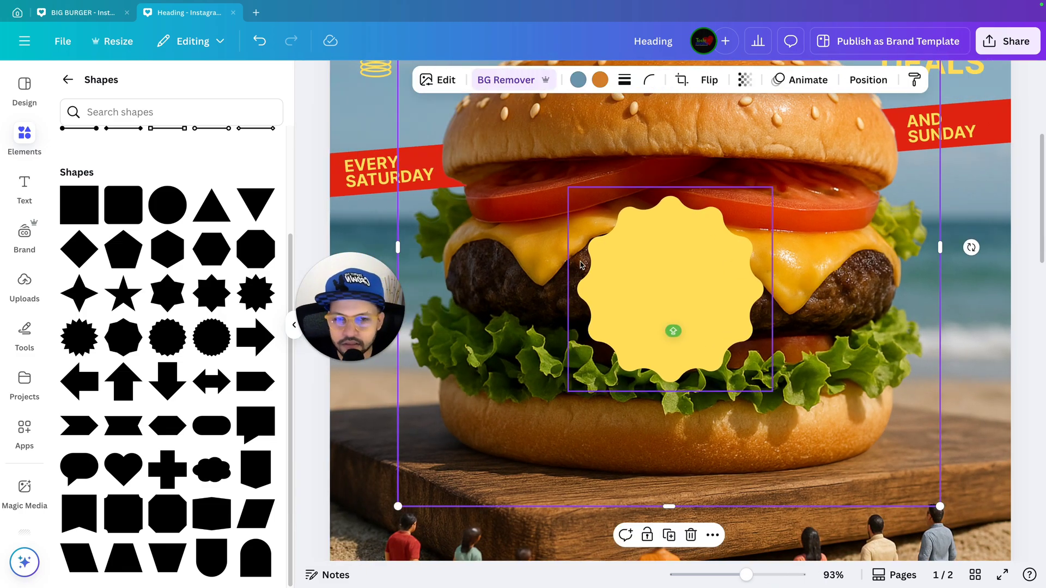
Copy the red BURGER heading onto the yellow badge and change its wording to 25%.
scroll(670, 327, up, 3)
scroll(670, 327, down, 2)
click(419, 147)
scroll(419, 147, down, 3)
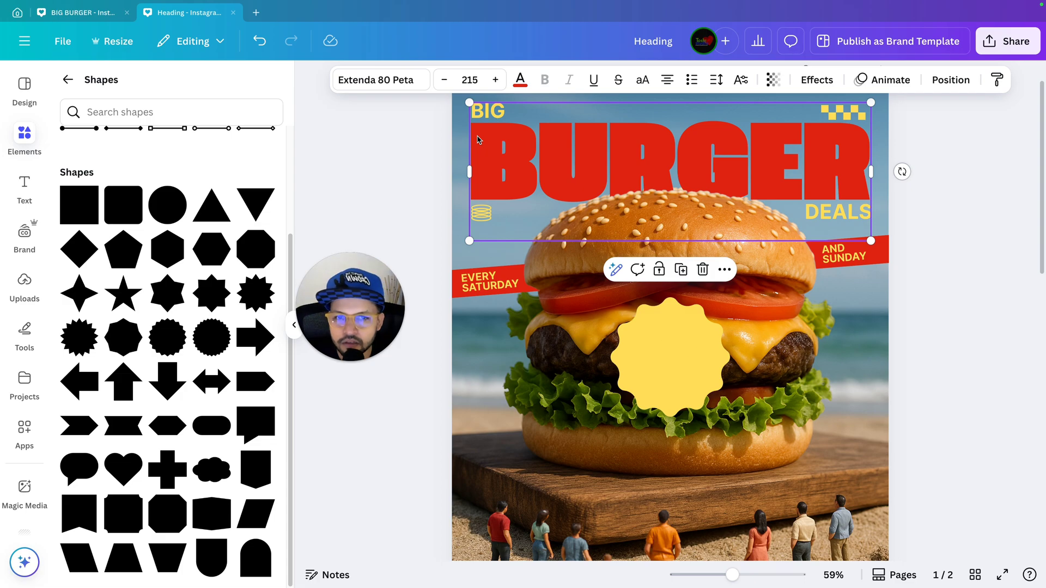
drag(477, 140, 508, 308)
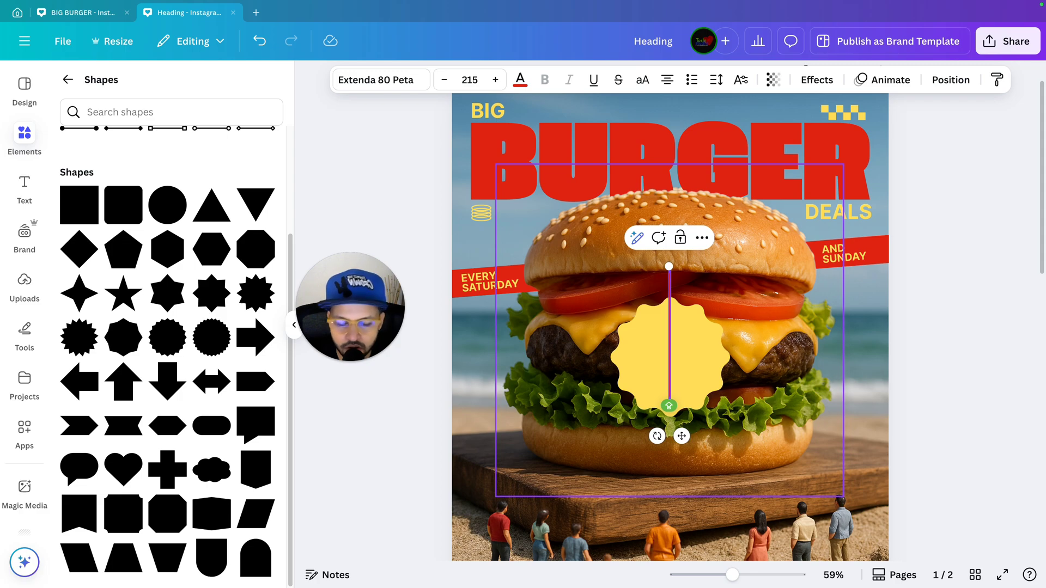
text(2)
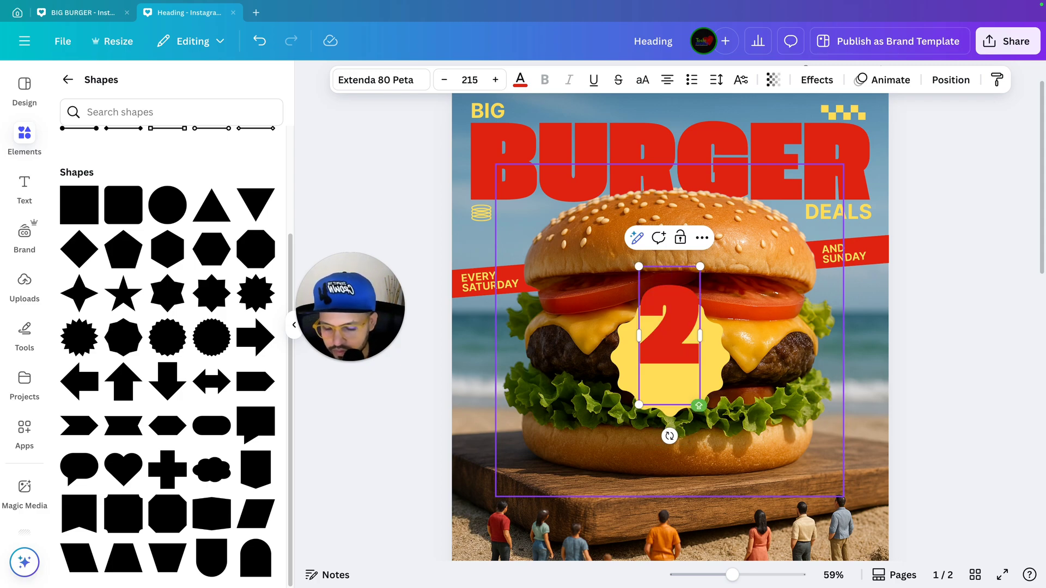
text(5%)
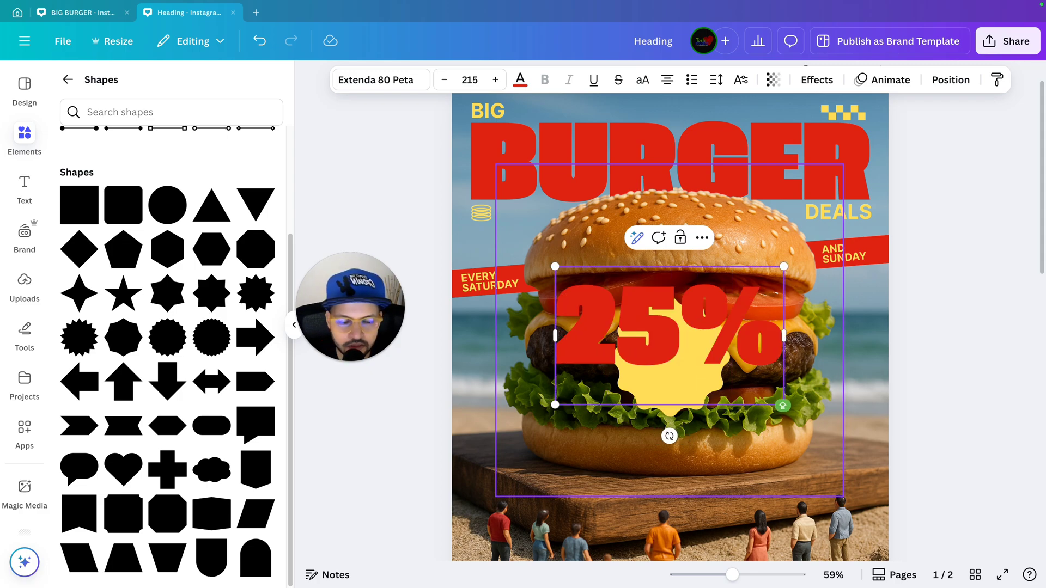
click(906, 420)
Duplicate the 25% text, place the copy below it and change its wording to OFF.
click(705, 347)
key(ctrl+d)
mouse_move(704, 347)
mouse_down()
mouse_move(705, 425)
mouse_move(698, 341)
mouse_up()
text(OFF)
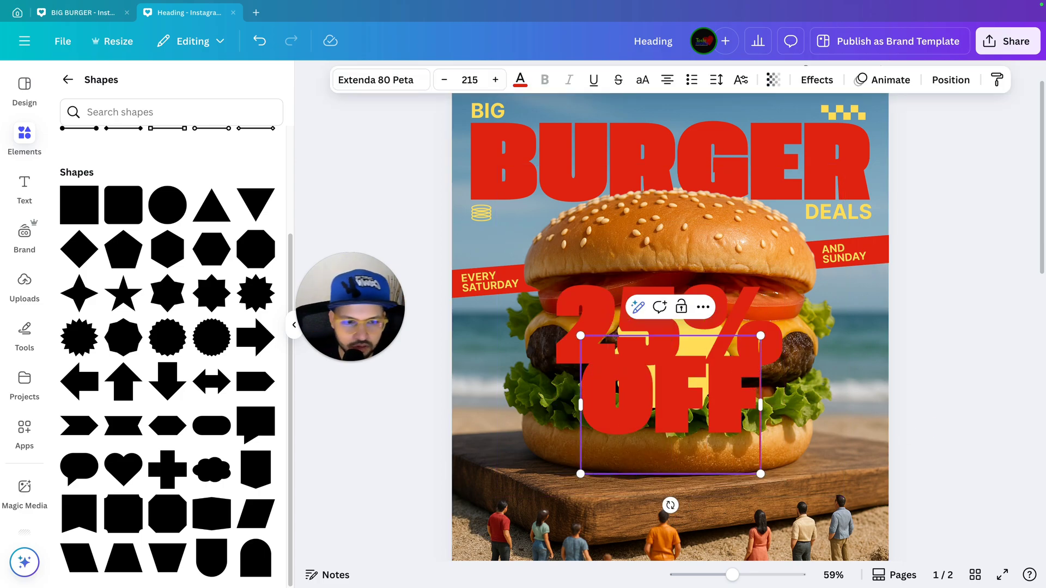
click(937, 406)
Shrink the OFF text, then reduce the 25% text to size 59.7 and place it in the badge's upper half.
click(702, 398)
drag(762, 338, 686, 393)
click(768, 281)
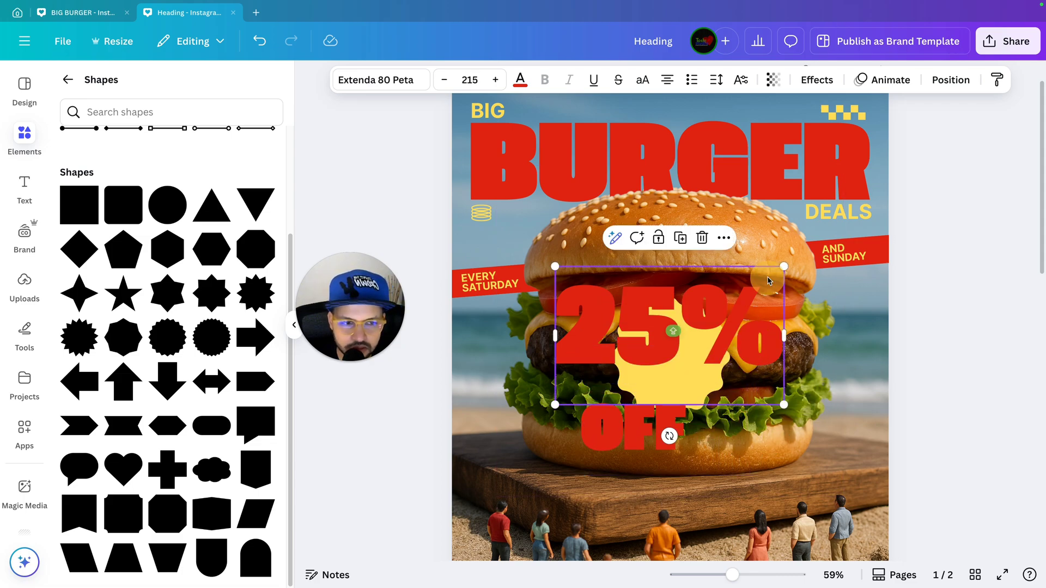
drag(780, 267, 616, 367)
click(971, 380)
scroll(971, 380, up, 5)
drag(510, 413, 652, 347)
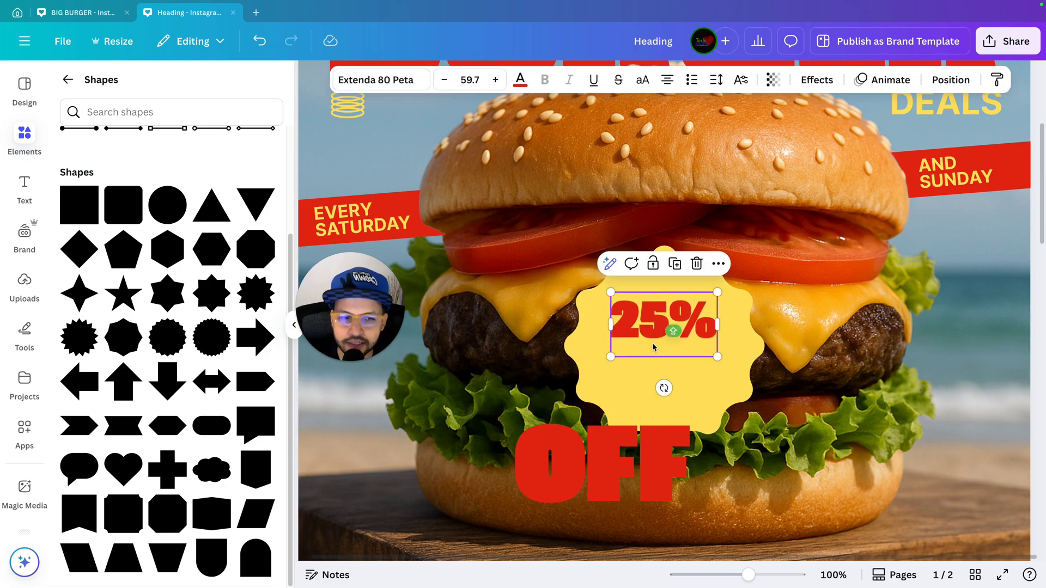
Place the OFF text directly beneath 25% inside the badge and shrink it to size 91.6.
scroll(653, 347, up, 1)
drag(645, 492, 712, 406)
drag(760, 471, 686, 417)
click(766, 418)
click(703, 382)
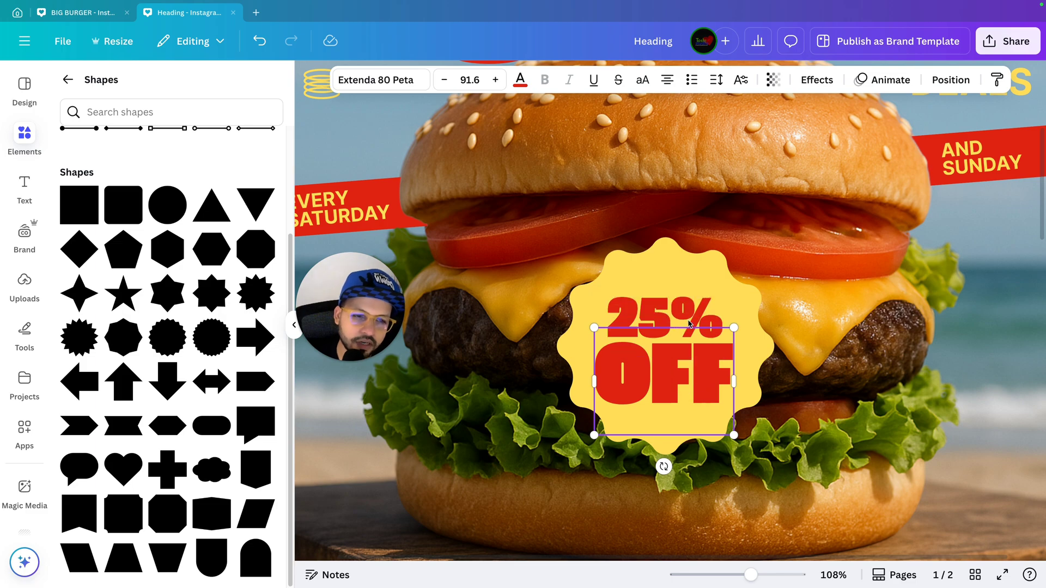
key(Escape)
Adjust the vertical position of the 25% and OFF texts within the badge and group them with the yellow starburst.
click(690, 308)
ctrl+scroll(690, 308, down, 3)
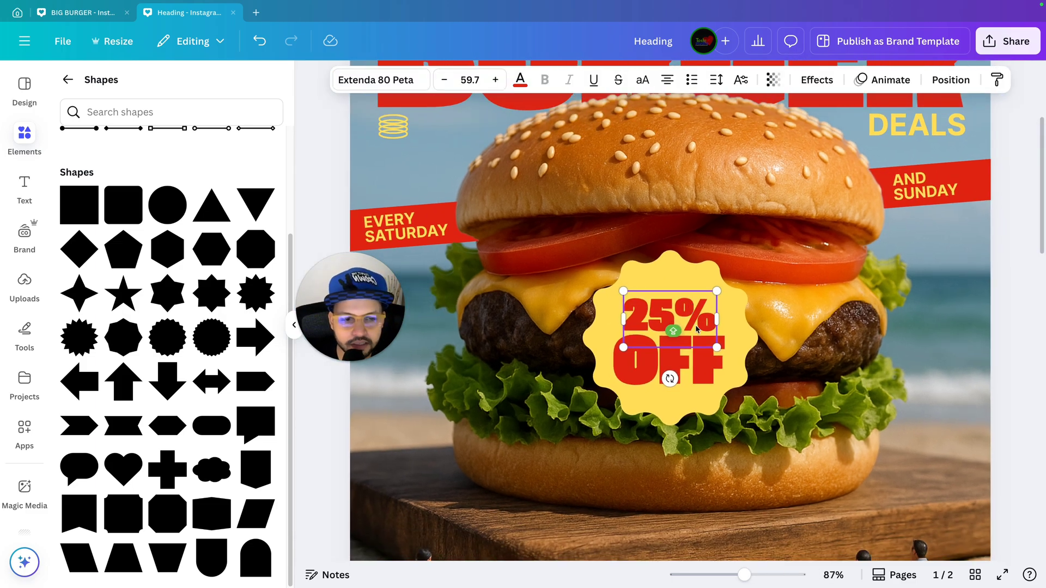
shift+click(705, 358)
key(Escape)
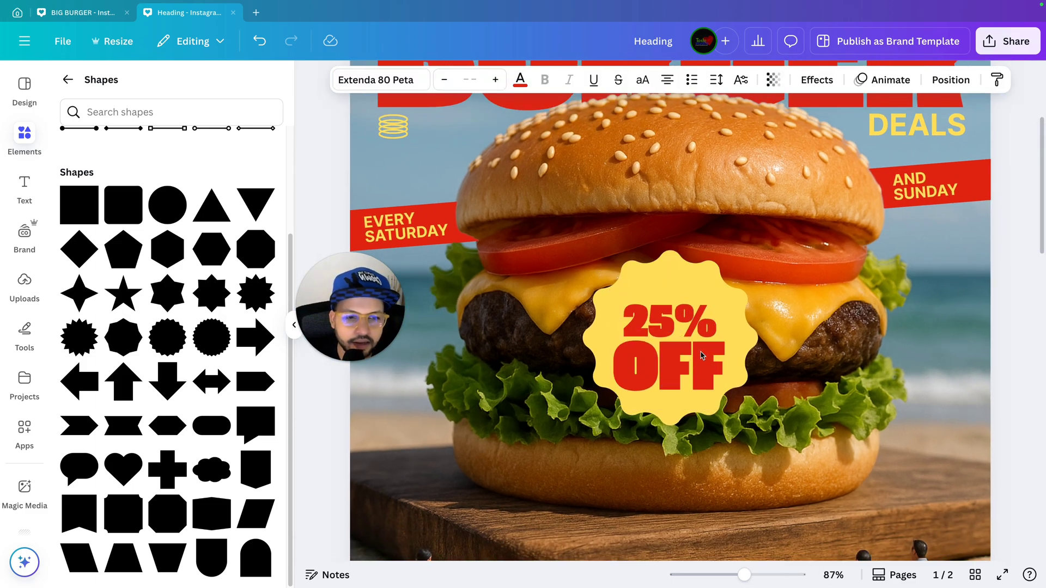
key(ctrl+z)
key(ctrl+y)
key(ctrl+z)
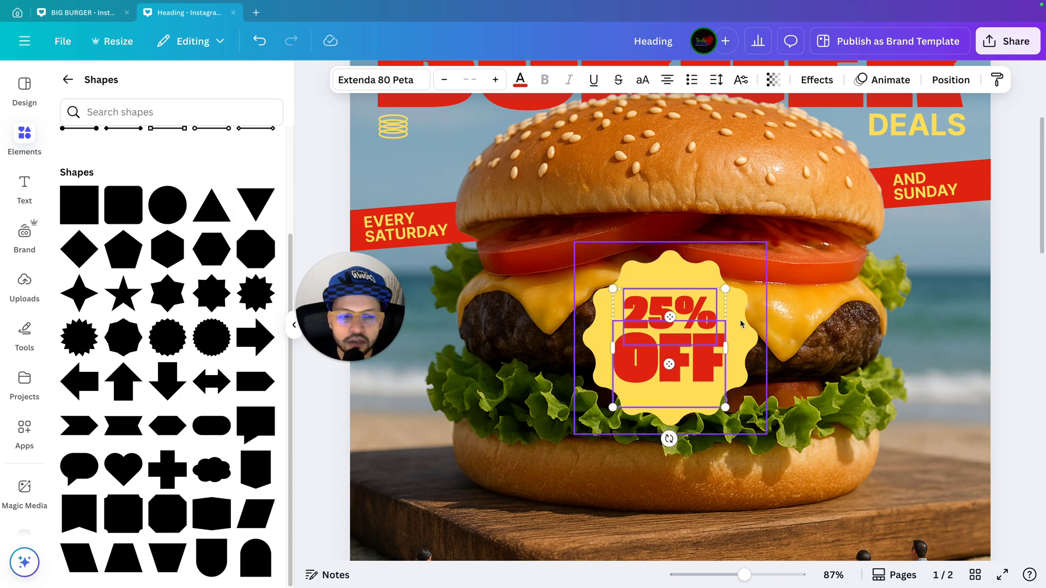
shift+click(741, 324)
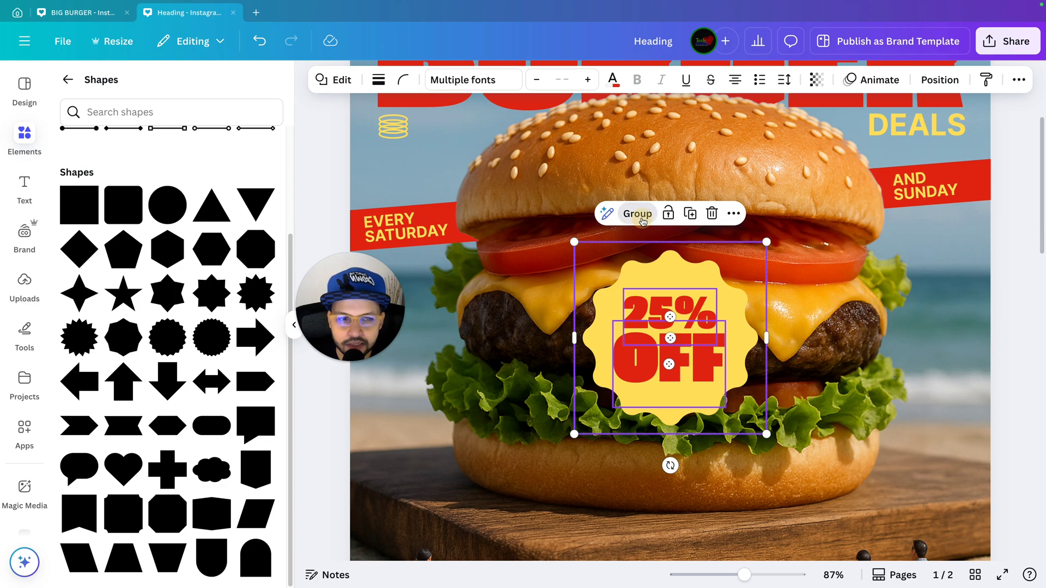
click(638, 214)
Place the grouped 25% OFF badge at the burger's lower-left edge, made smaller and tilted slightly counterclockwise.
scroll(723, 292, down, 5)
drag(724, 293, 652, 348)
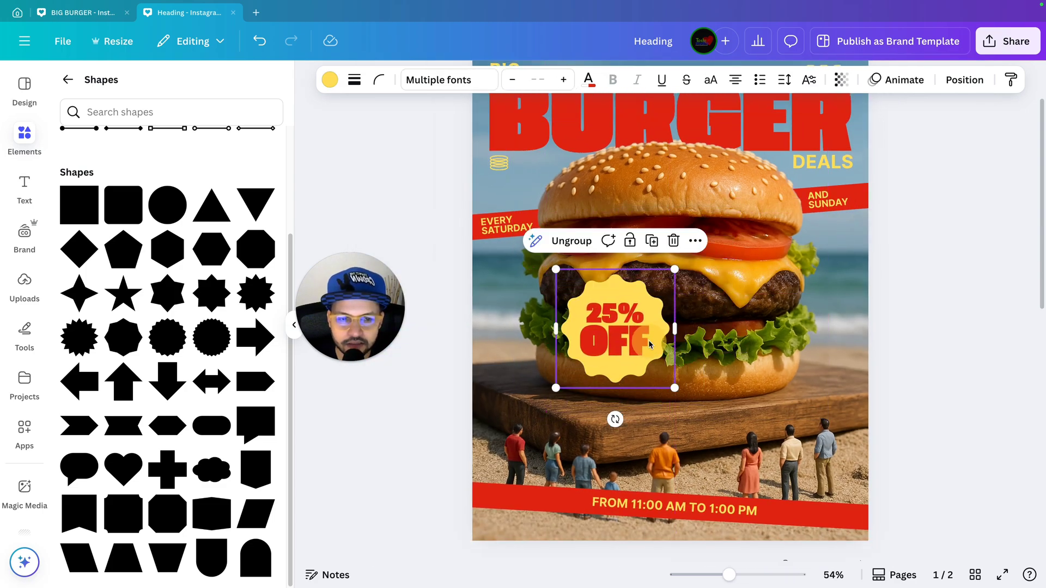
scroll(652, 348, up, 3)
drag(672, 405, 650, 382)
scroll(650, 382, down, 3)
drag(605, 415, 623, 416)
drag(663, 375, 580, 362)
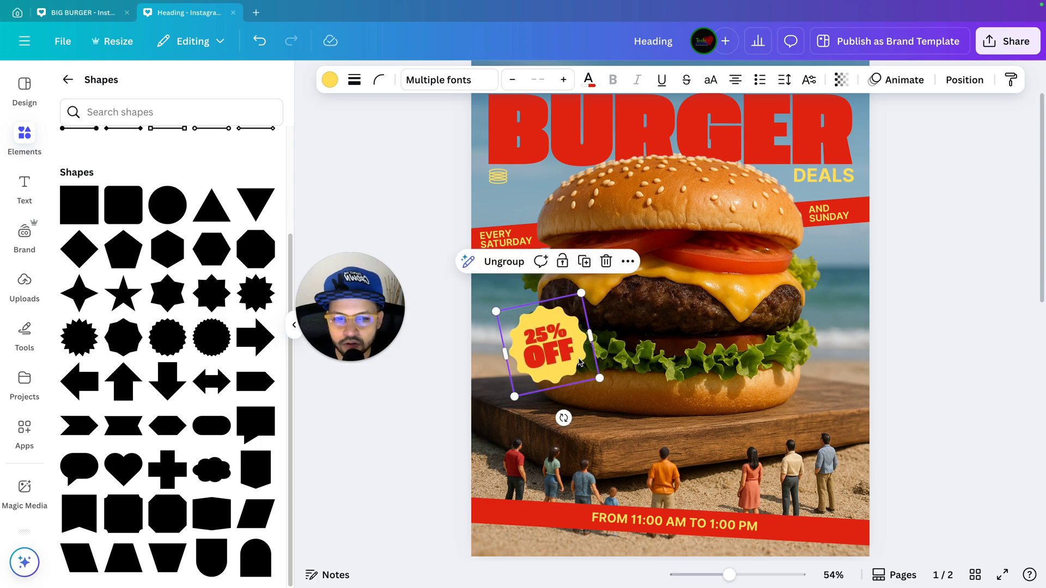
click(439, 414)
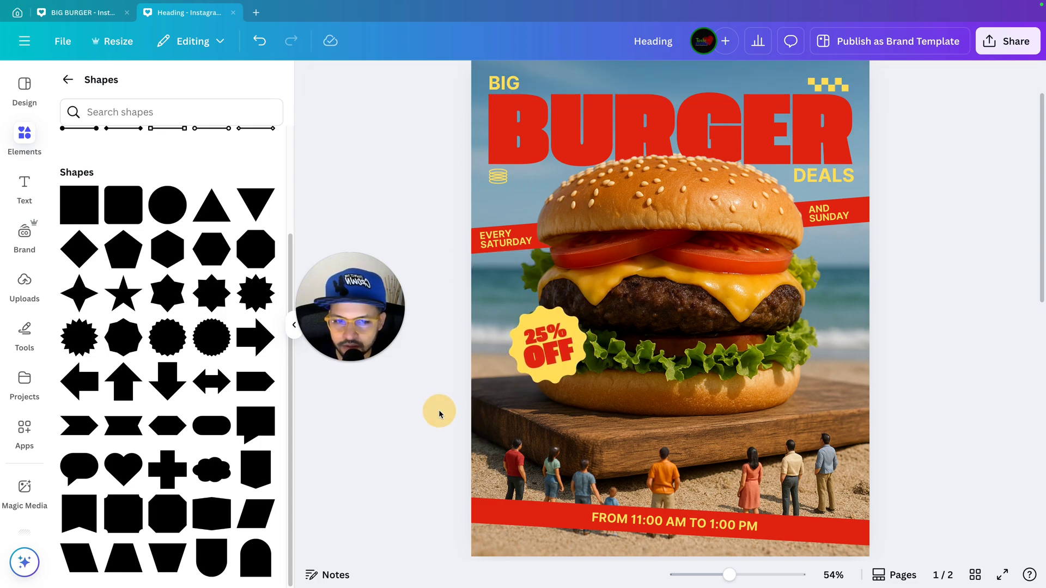
scroll(451, 420, down, 3)
scroll(478, 416, up, 3)
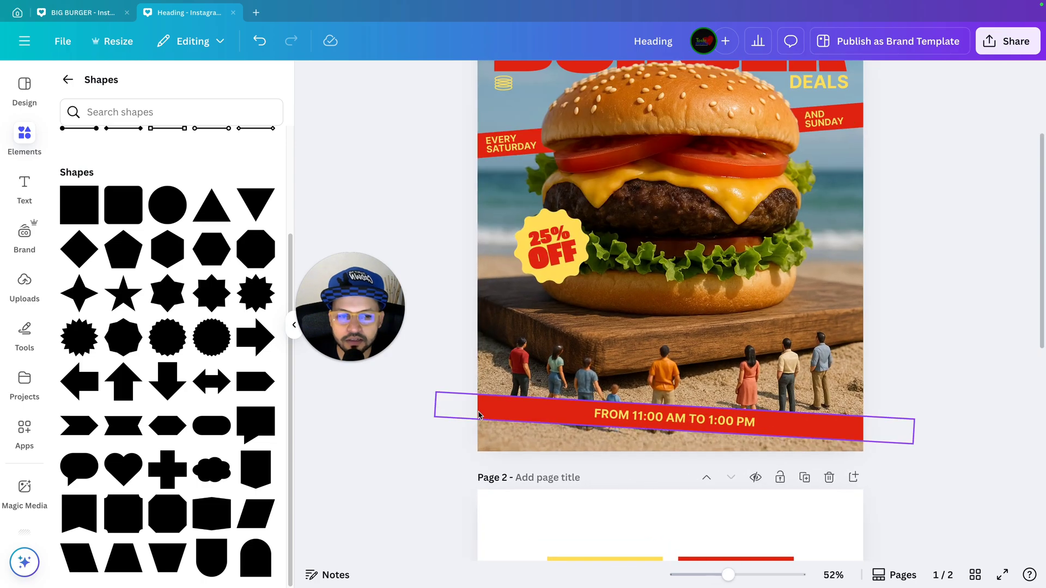
scroll(468, 414, up, 5)
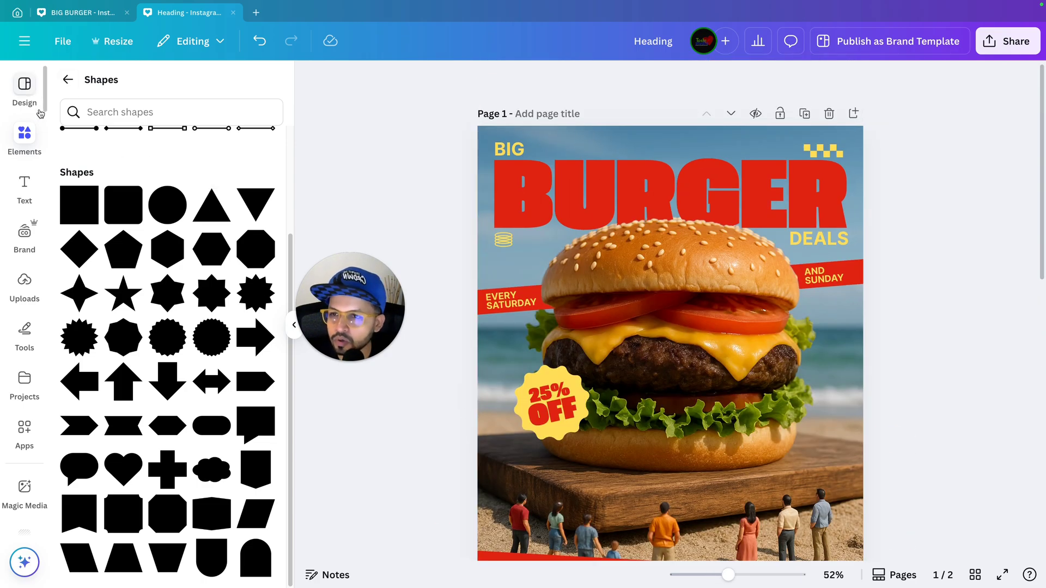
Search the elements library for ARROW graphics and add the thick curved arrow that sweeps down to the right.
click(70, 78)
click(122, 86)
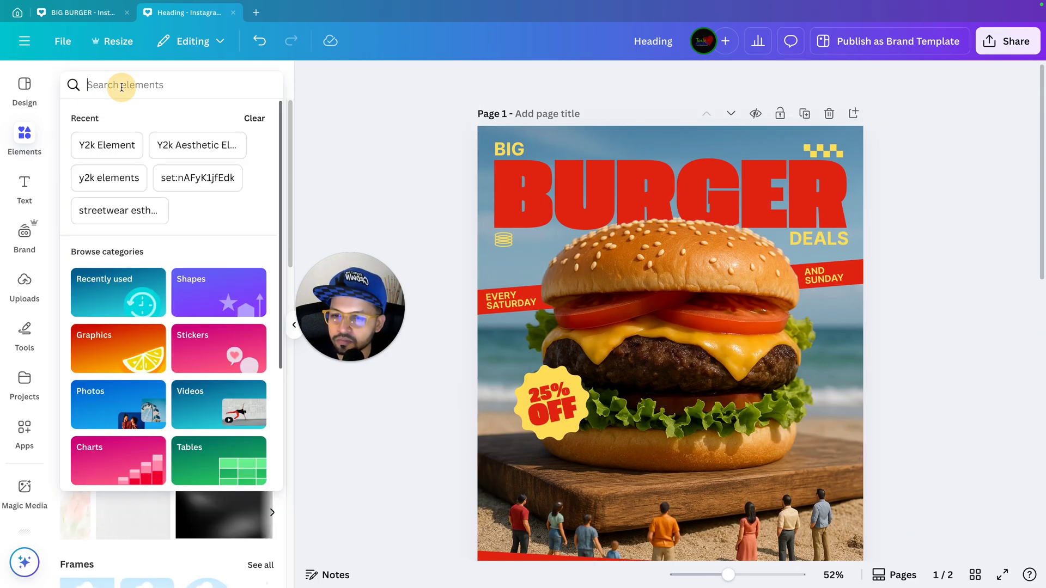
text(ARROW)
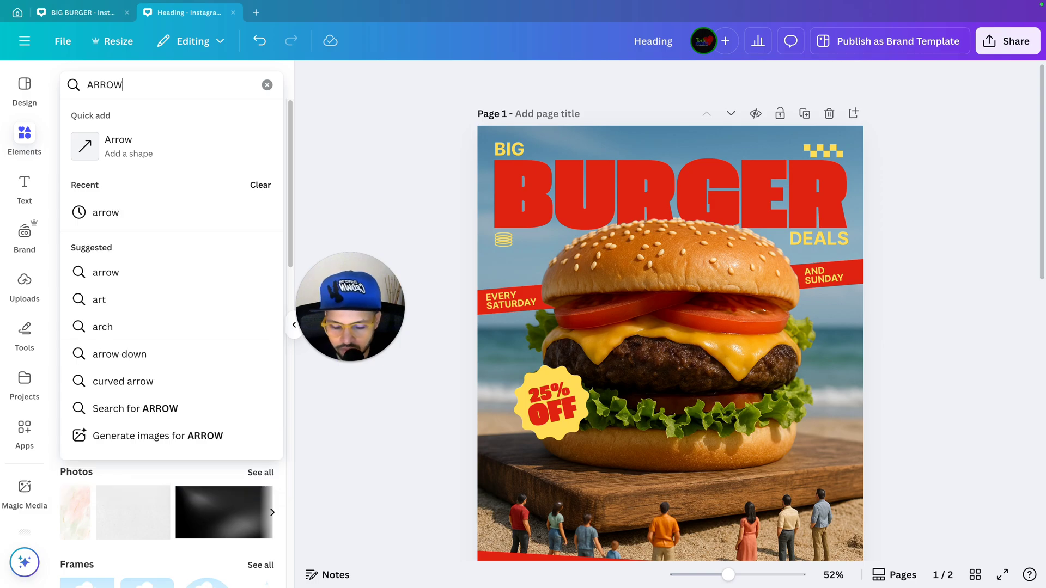
key(Return)
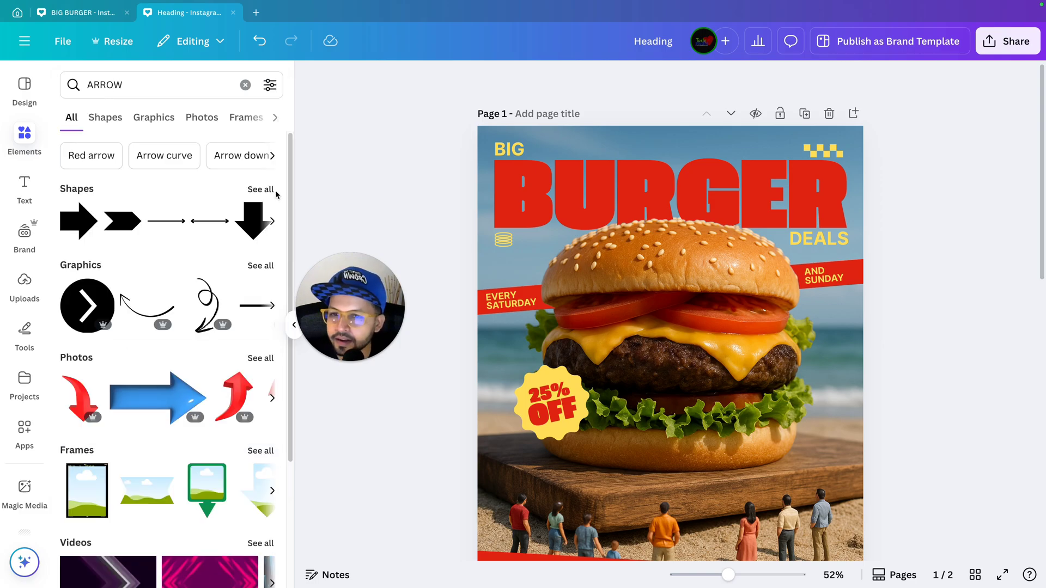
click(263, 267)
scroll(233, 295, down, 1)
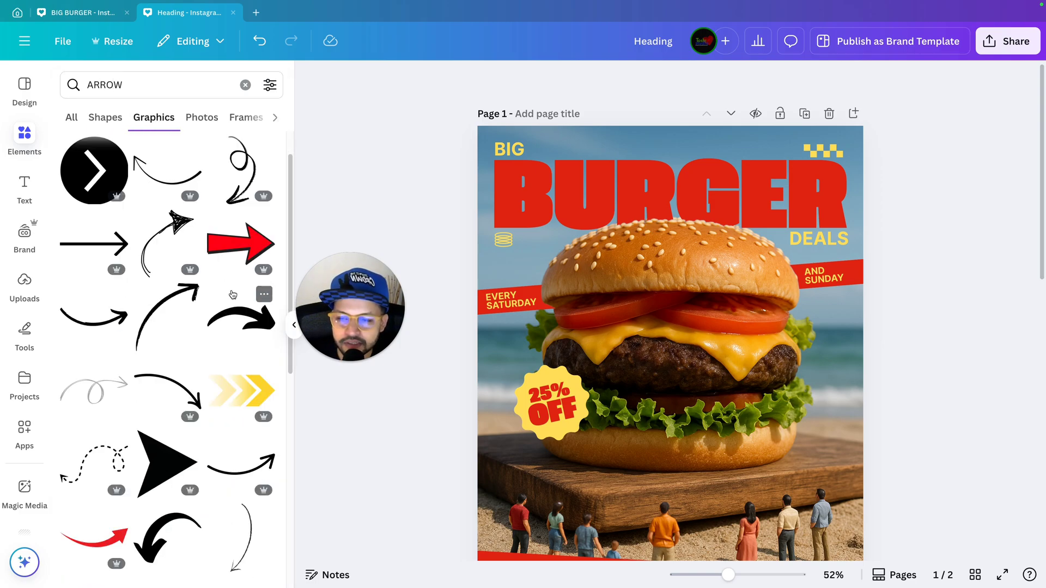
scroll(233, 294, down, 3)
scroll(233, 295, up, 3)
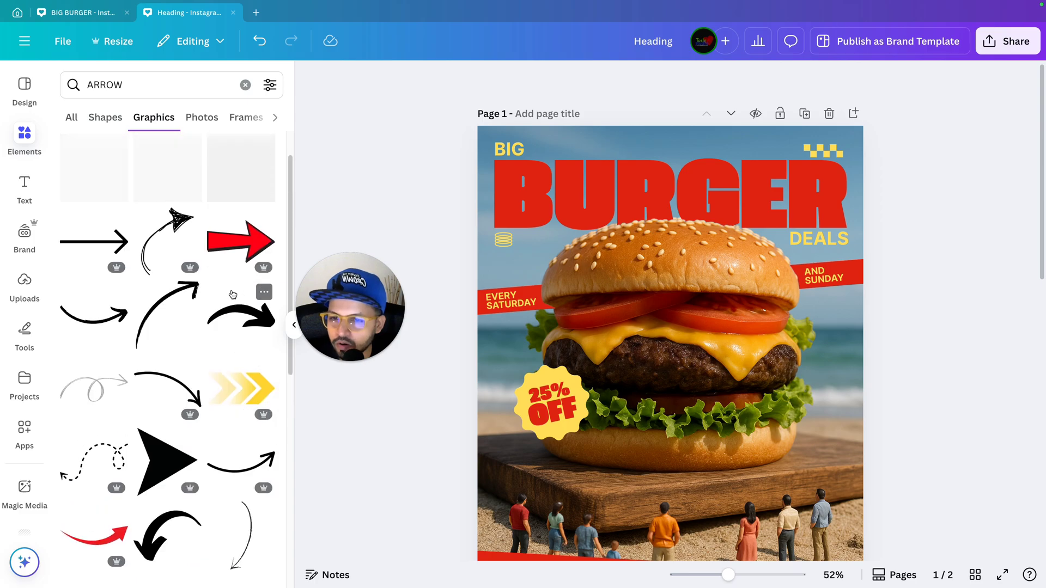
click(227, 316)
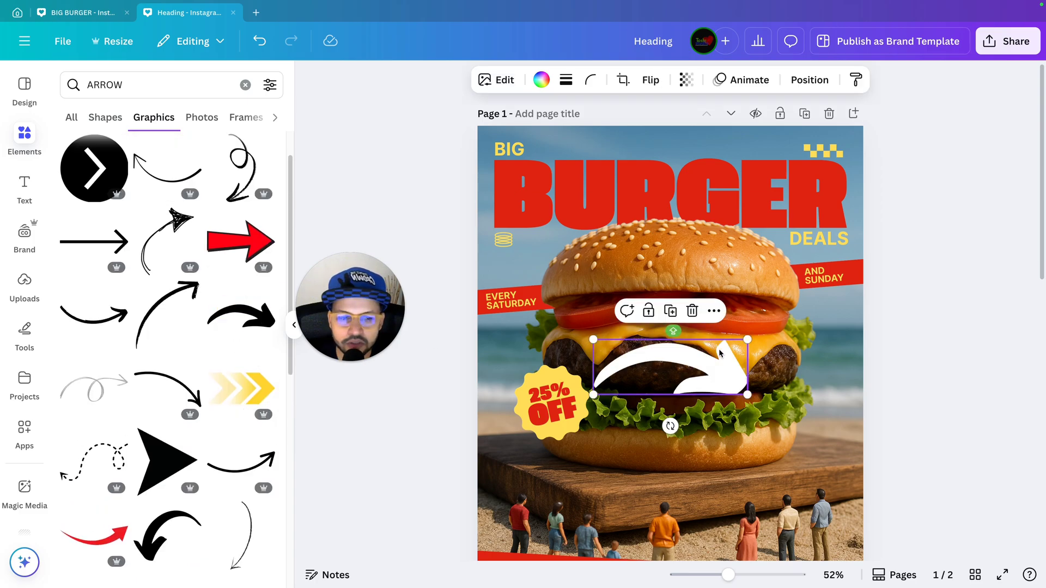
Fill the curved arrow with the document's yellow #ffde59 and rotate and shrink it so it points at the 25% OFF badge.
click(541, 82)
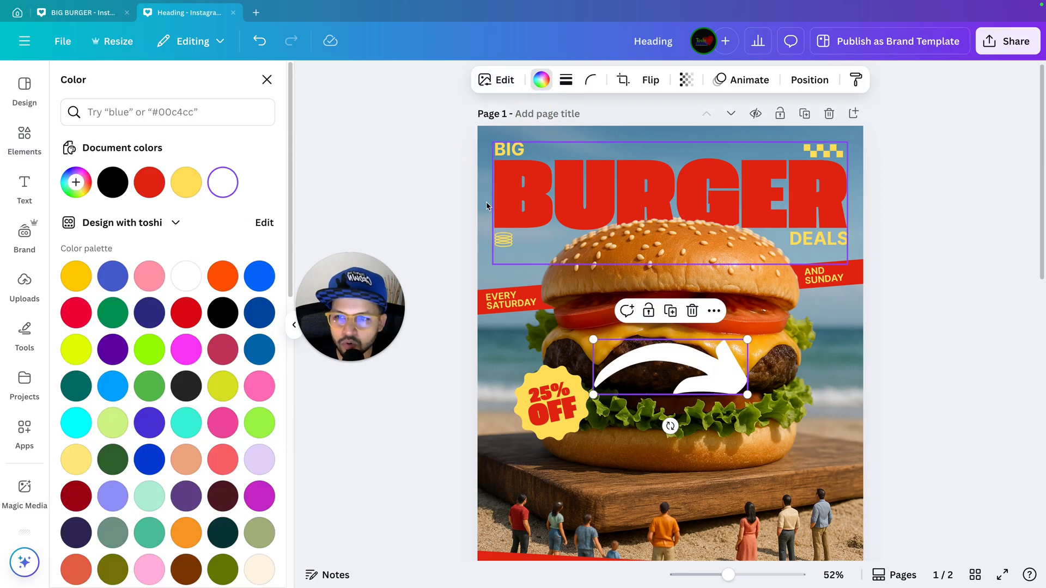
click(186, 182)
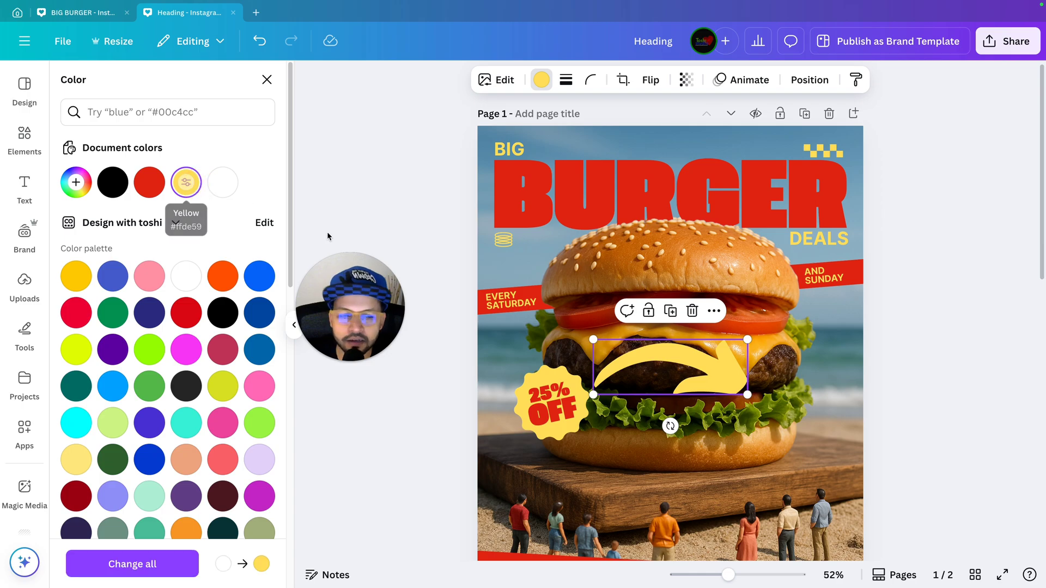
drag(670, 426, 626, 328)
drag(739, 331, 657, 396)
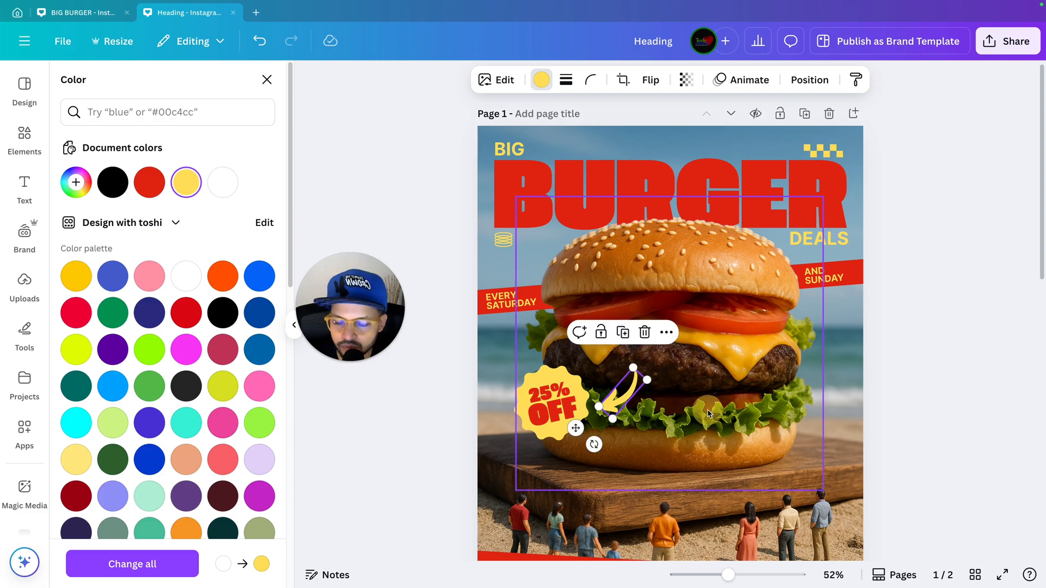
Fine-tune the yellow arrow's position, size and tilt so its head sits just off the badge's upper-right edge.
scroll(657, 396, up, 5)
drag(563, 383, 547, 360)
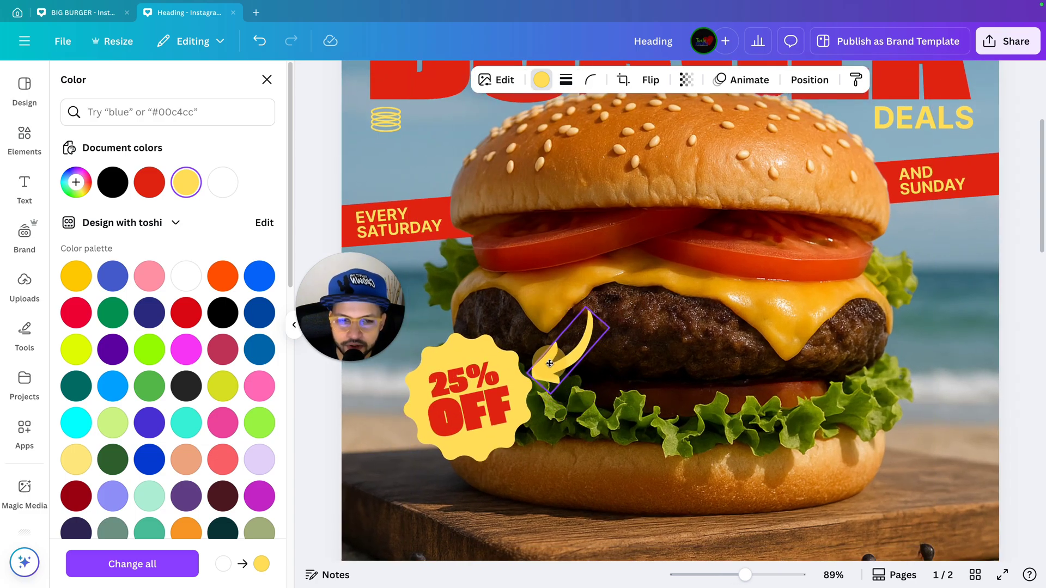
drag(540, 310, 536, 313)
drag(607, 323, 574, 347)
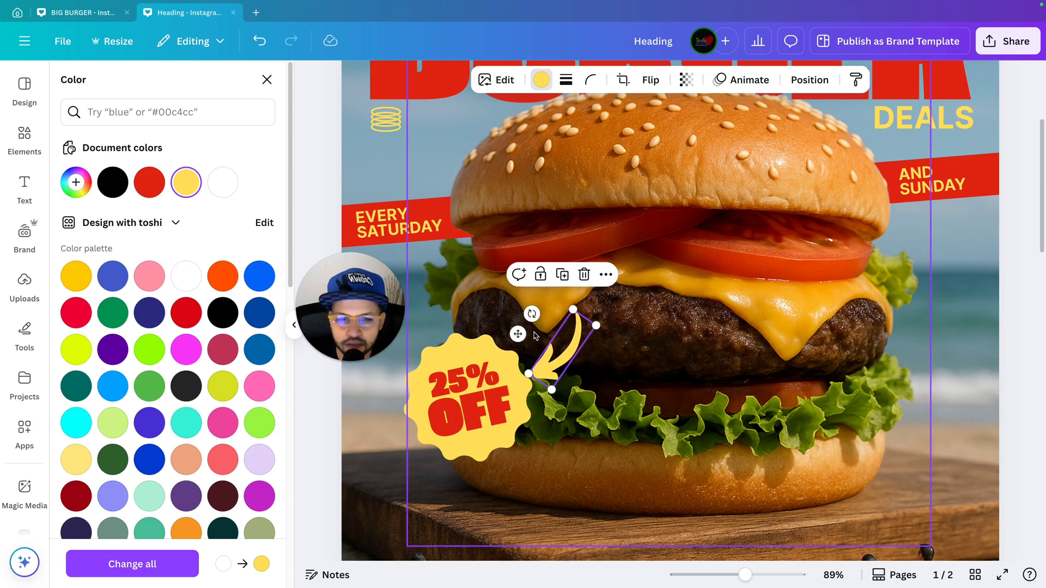
drag(532, 313, 531, 320)
key(Escape)
scroll(680, 378, down, 5)
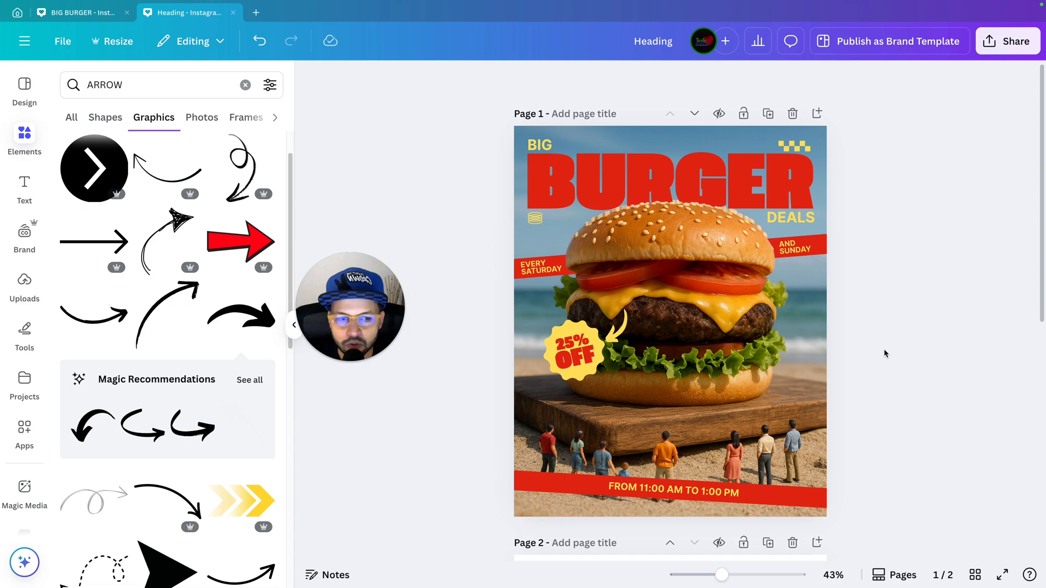
scroll(885, 353, down, 1)
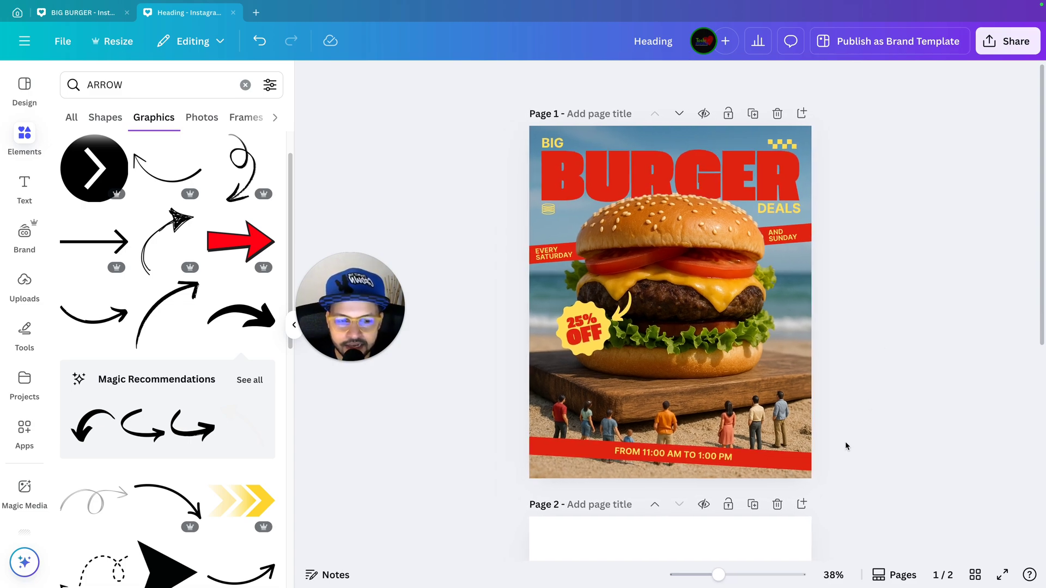